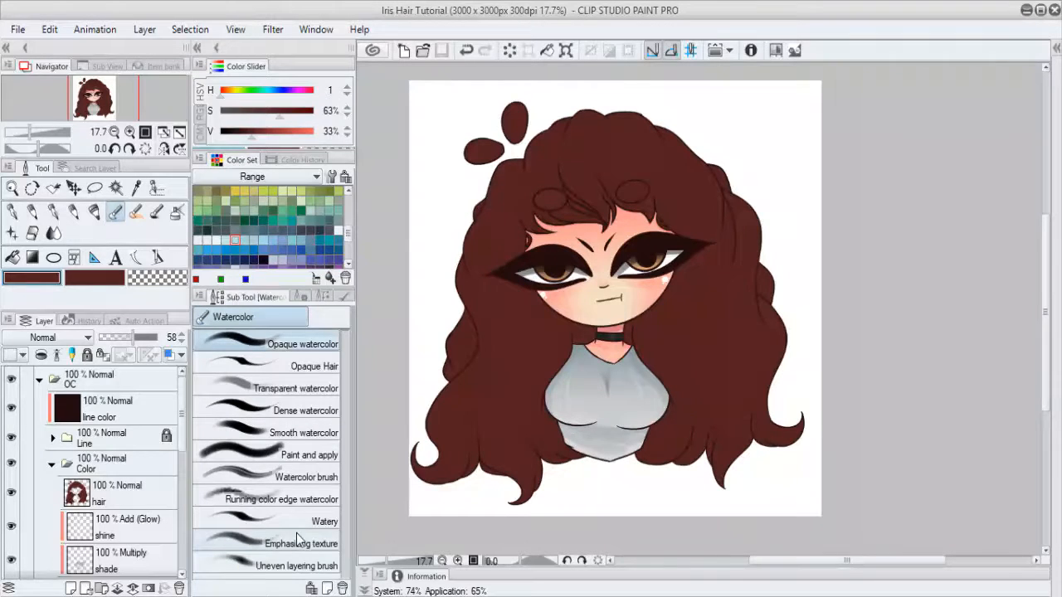
pyautogui.moveTo(600, 489); pyautogui.dragTo(620, 475)
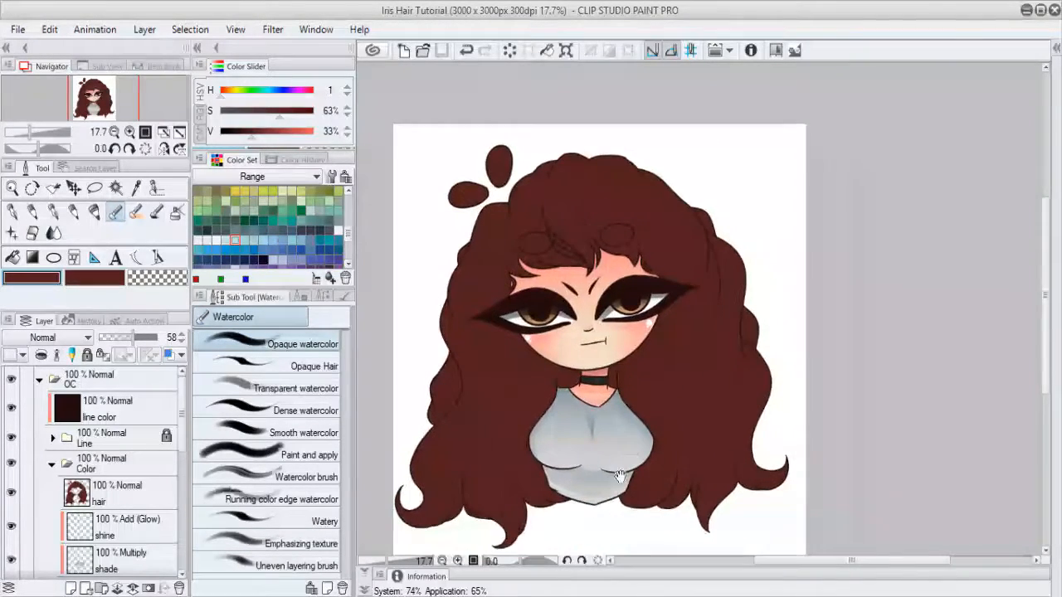
pyautogui.scroll(1, 620, 475)
pyautogui.scroll(-2, 618, 445)
pyautogui.scroll(2, 618, 444)
pyautogui.scroll(-1, 624, 445)
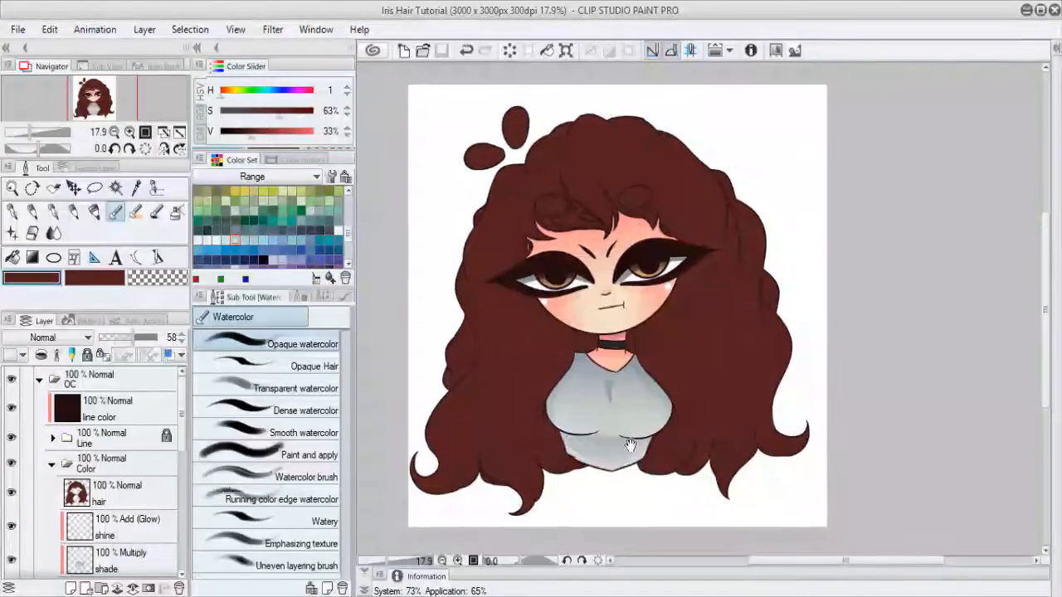
pyautogui.scroll(3, 663, 340)
pyautogui.scroll(-2, 511, 345)
pyautogui.moveTo(510, 345); pyautogui.dragTo(604, 384)
pyautogui.scroll(-1, 555, 399)
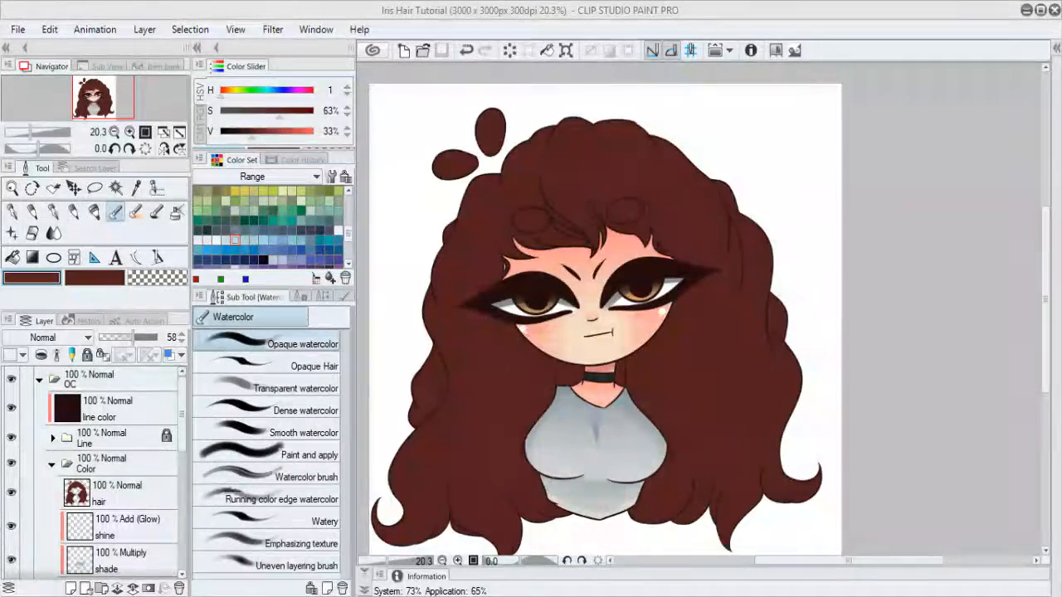
pyautogui.moveTo(589, 459); pyautogui.dragTo(592, 433)
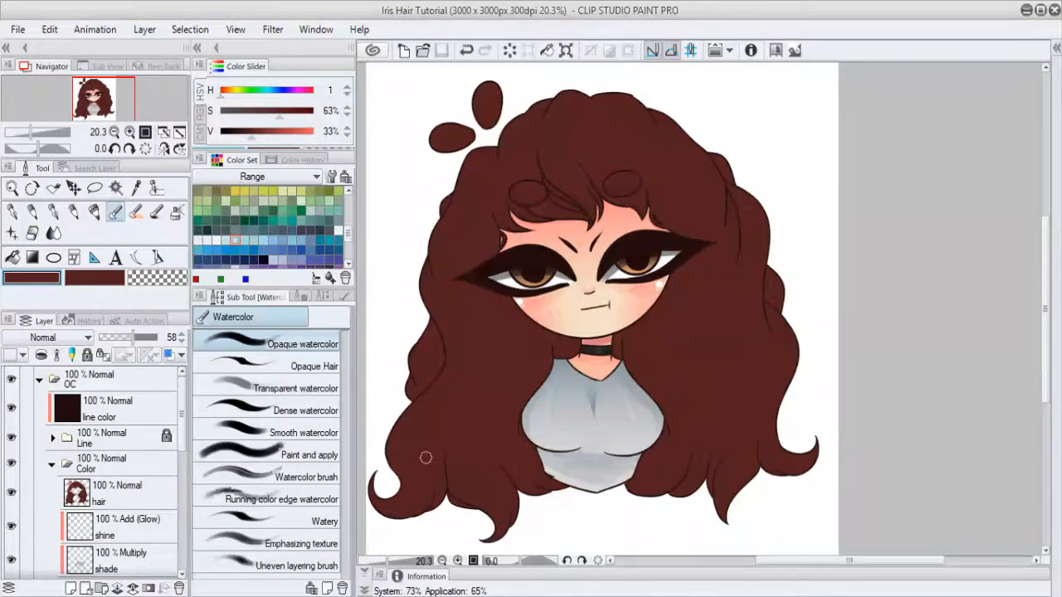
# Step: Create a new layer directly above the hair layer, set its blending mode to Multiply and clip it to the hair layer
pyautogui.click(116, 492)
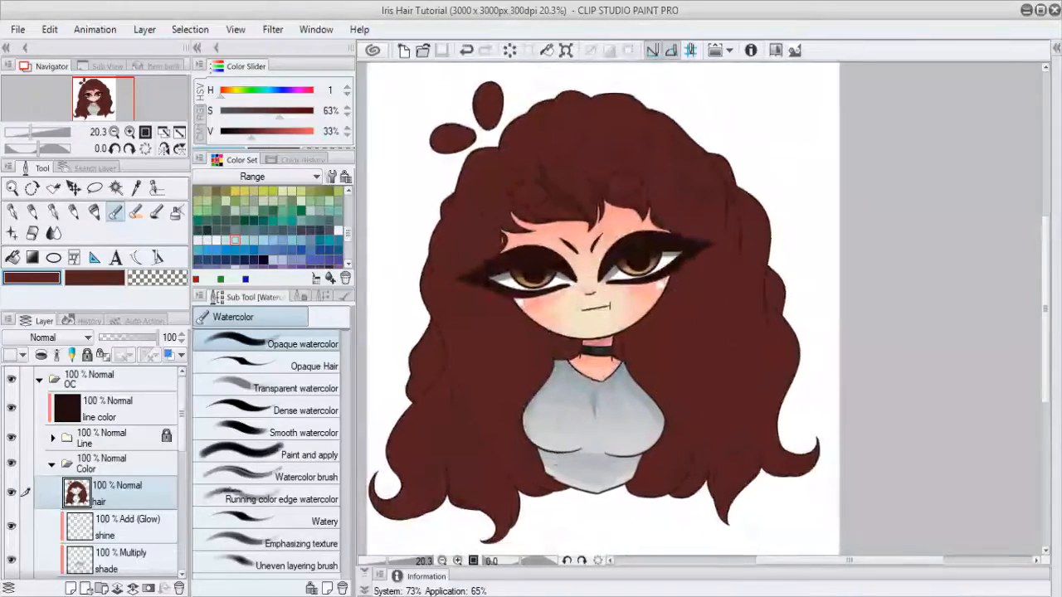
pyautogui.scroll(3, 547, 448)
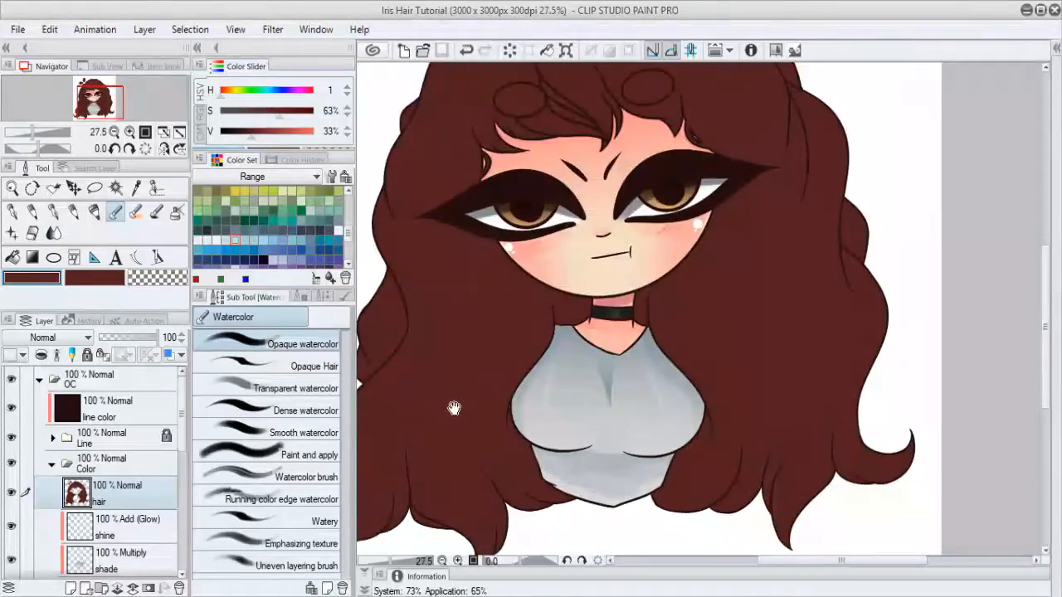
pyautogui.scroll(-2, 448, 409)
pyautogui.moveTo(469, 448); pyautogui.dragTo(518, 468)
pyautogui.scroll(-2, 518, 468)
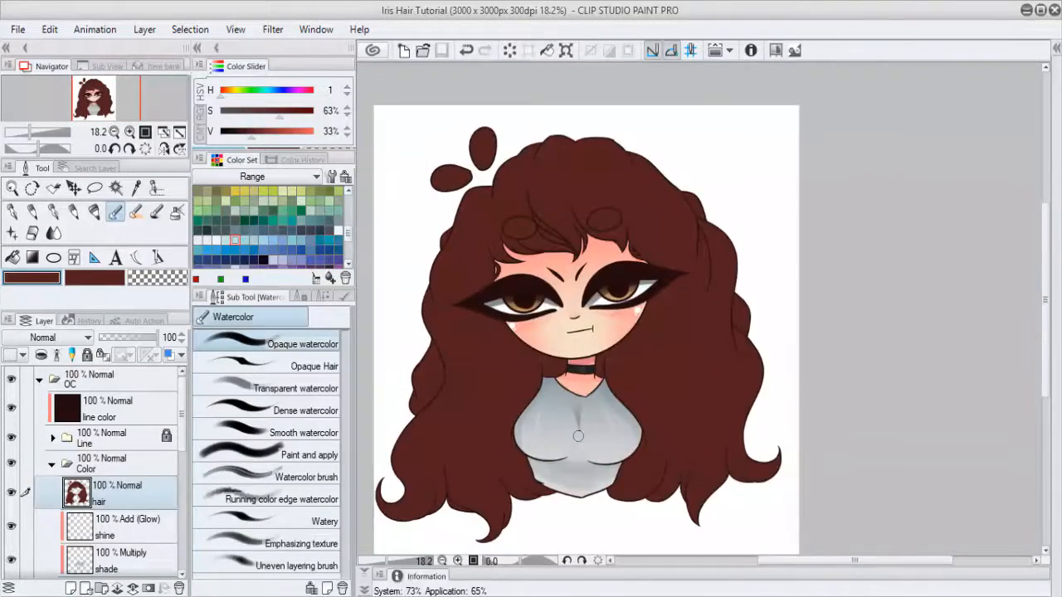
pyautogui.scroll(2, 580, 436)
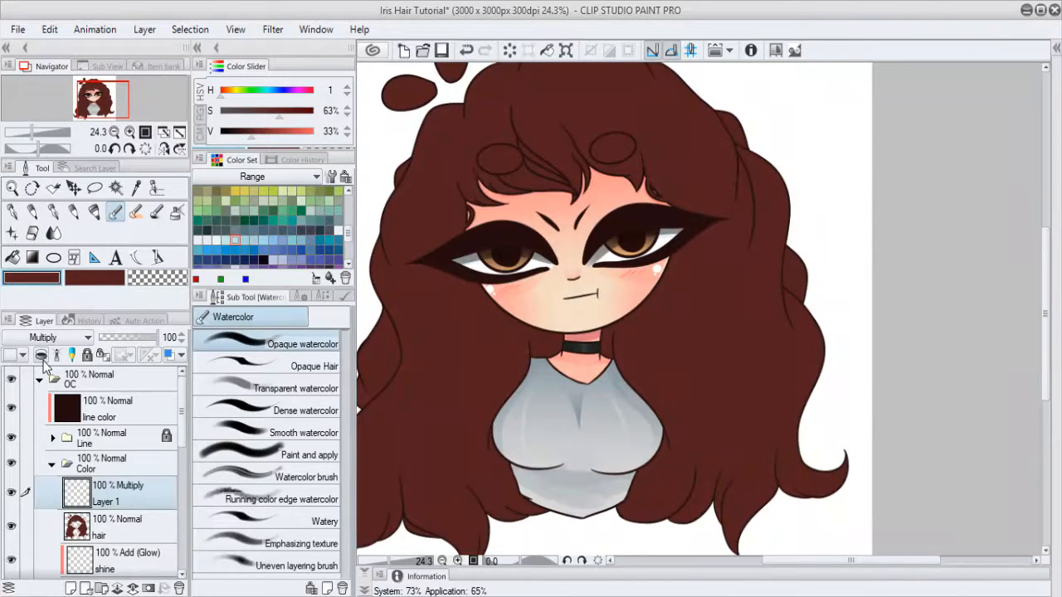
pyautogui.click(42, 356)
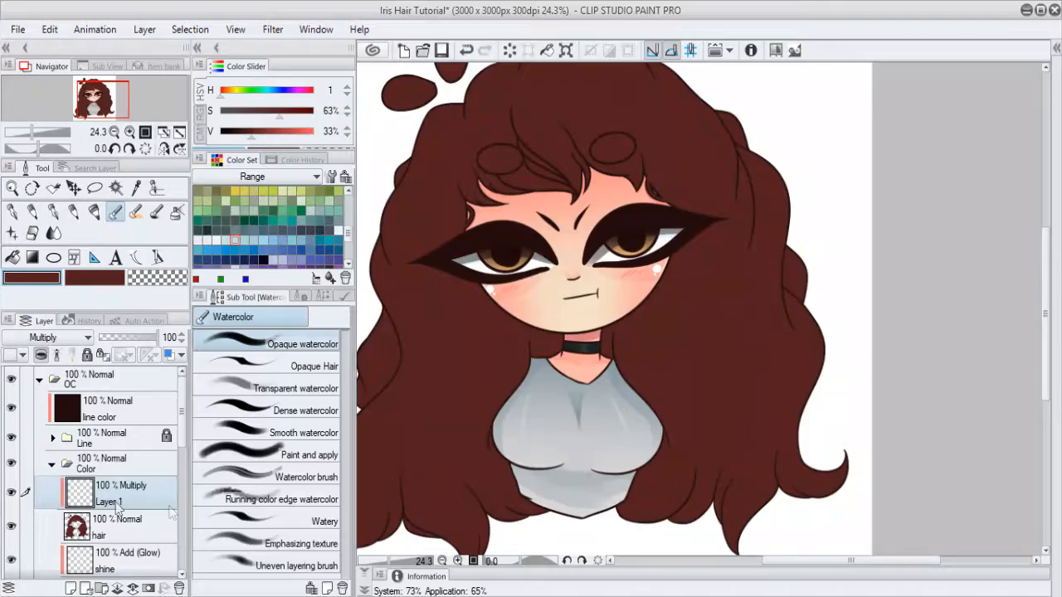
pyautogui.moveTo(604, 336); pyautogui.dragTo(685, 376)
pyautogui.moveTo(557, 314); pyautogui.dragTo(467, 311)
pyautogui.scroll(2, 467, 310)
pyautogui.scroll(-2, 445, 229)
pyautogui.scroll(4, 486, 273)
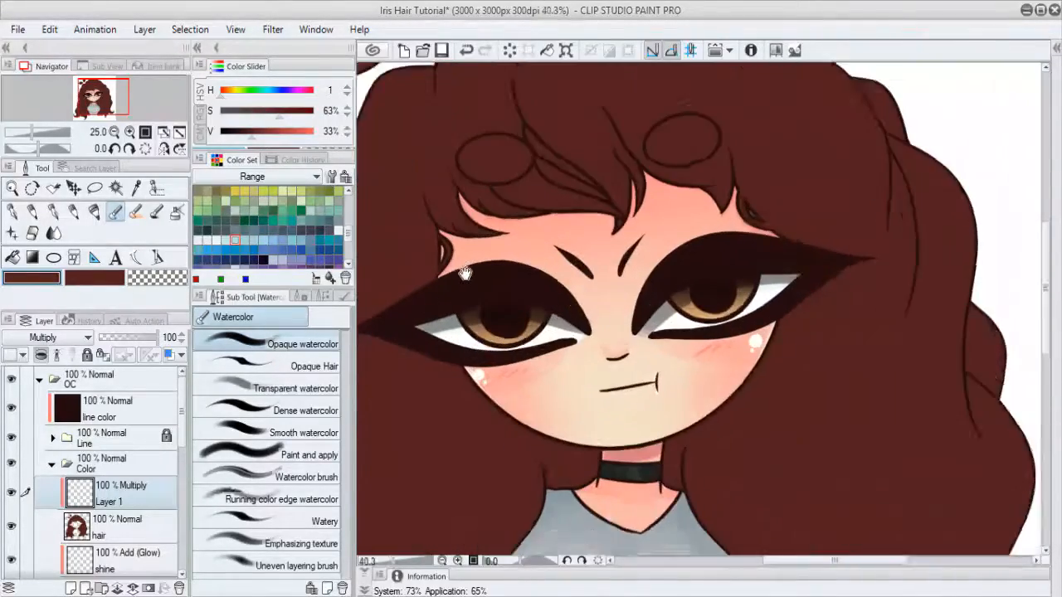
pyautogui.scroll(-3, 485, 273)
pyautogui.moveTo(493, 403); pyautogui.dragTo(493, 440)
pyautogui.moveTo(566, 422); pyautogui.dragTo(529, 326)
pyautogui.scroll(2, 470, 337)
pyautogui.scroll(-4, 469, 337)
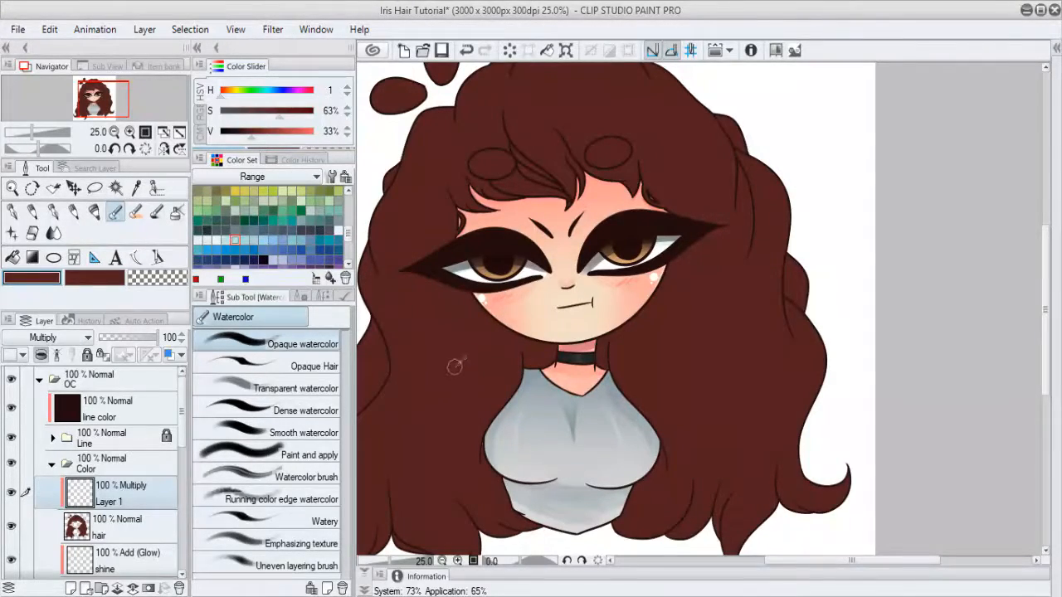
pyautogui.scroll(3, 478, 470)
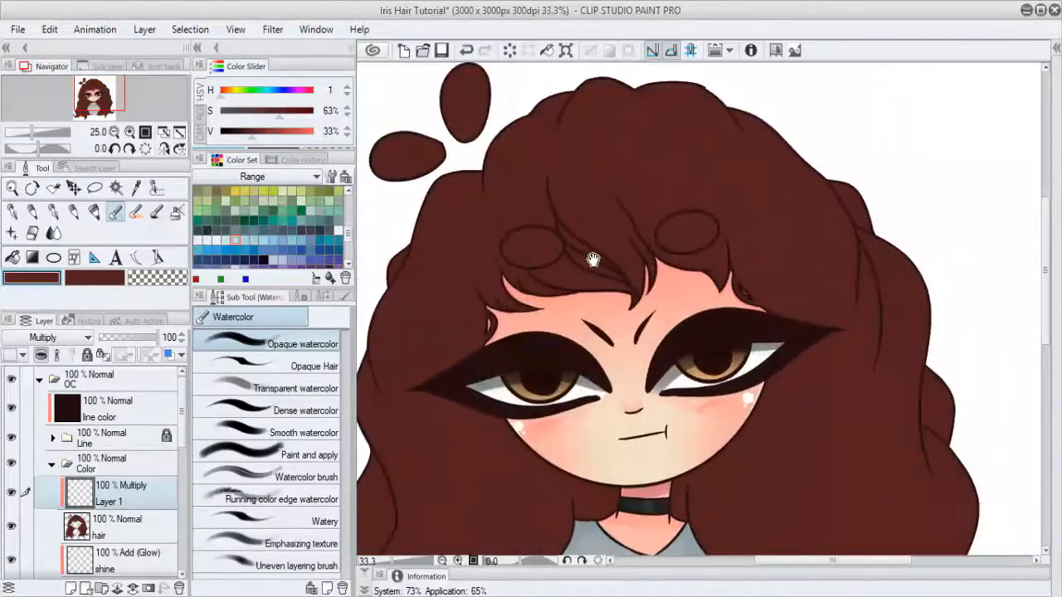
pyautogui.scroll(2, 592, 260)
pyautogui.scroll(1, 581, 313)
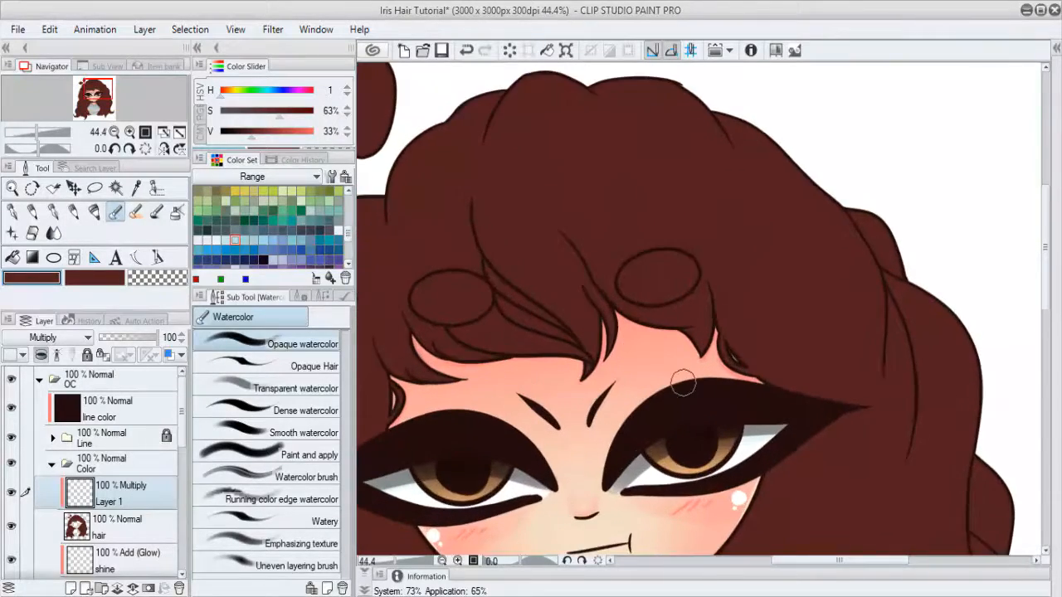
pyautogui.scroll(-1, 682, 383)
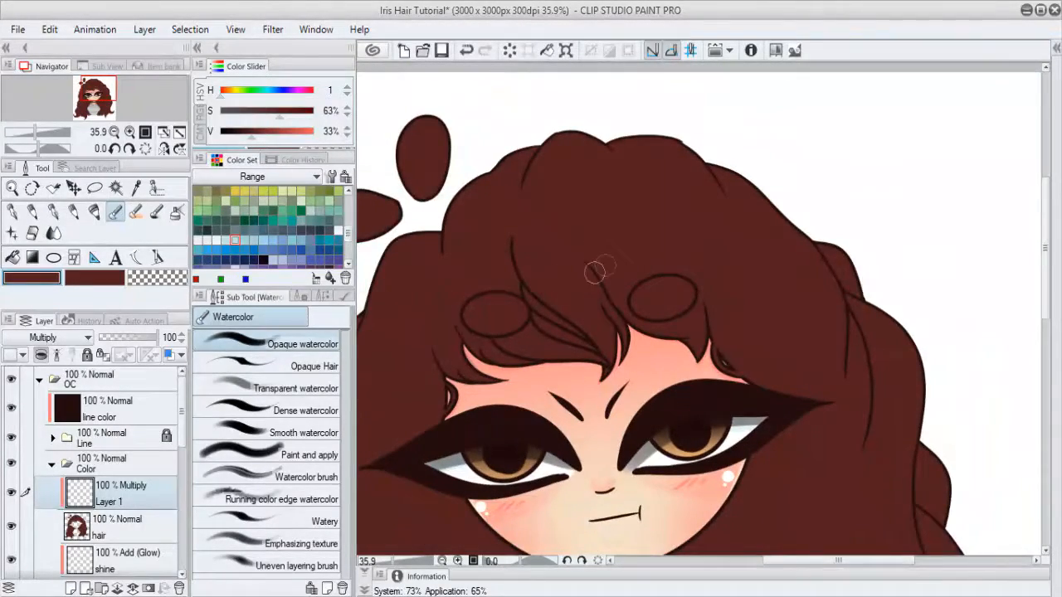
pyautogui.scroll(1, 594, 272)
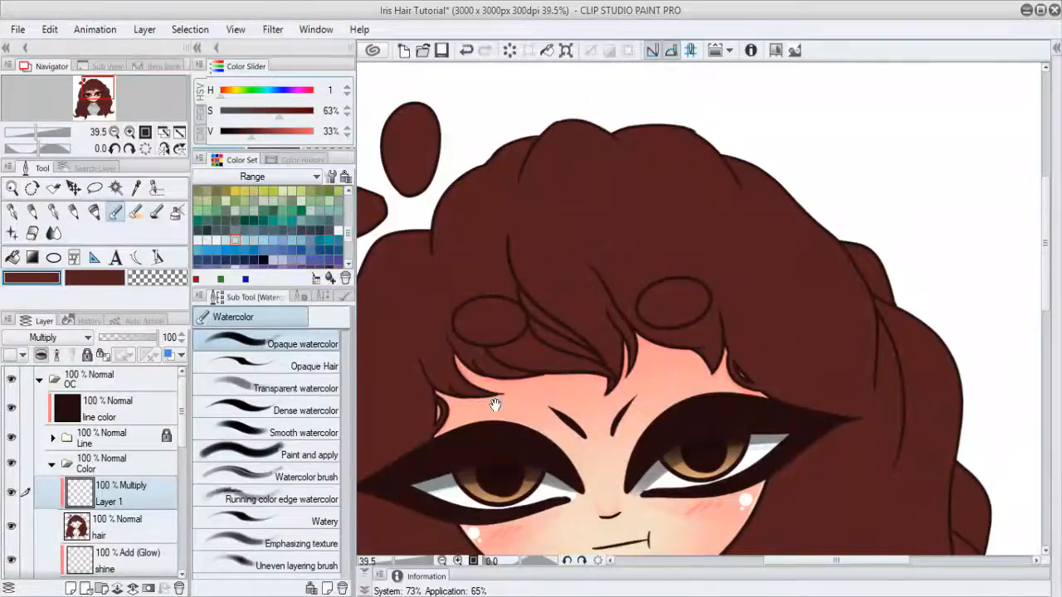
pyautogui.moveTo(495, 404); pyautogui.dragTo(493, 384)
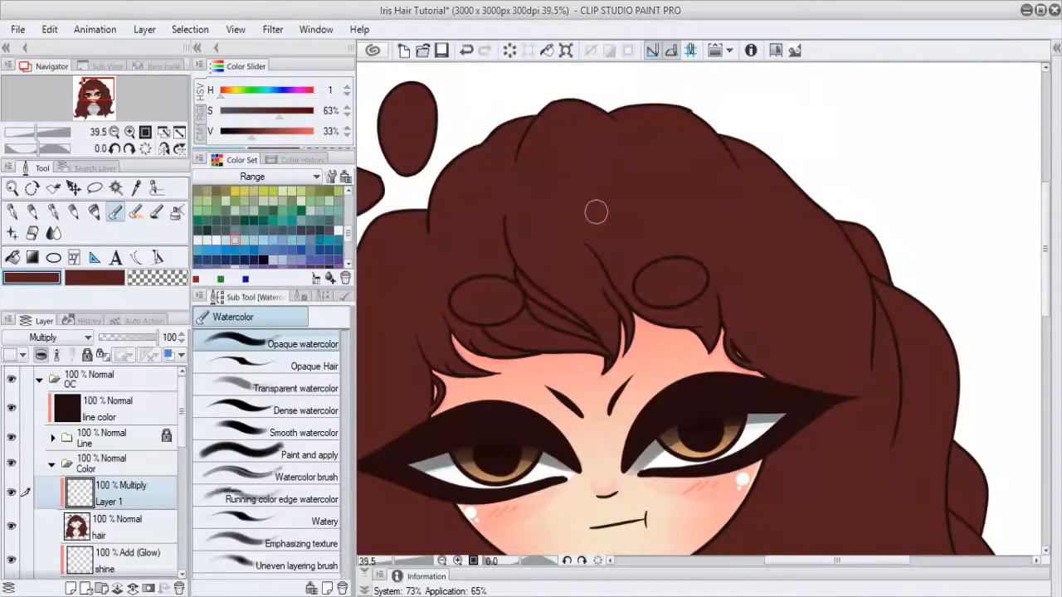
pyautogui.press('Tab')
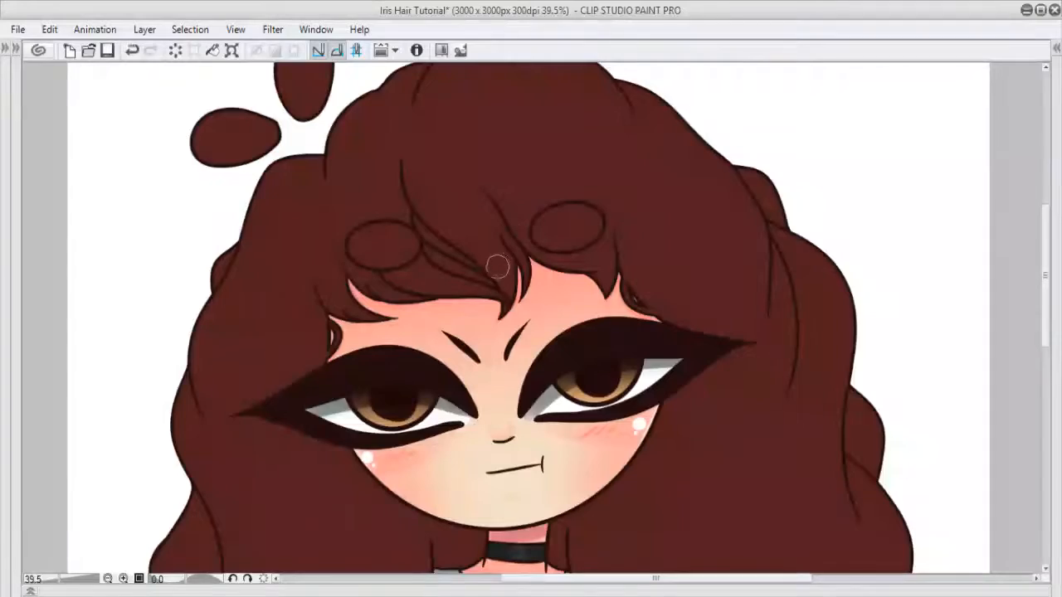
pyautogui.press('Tab')
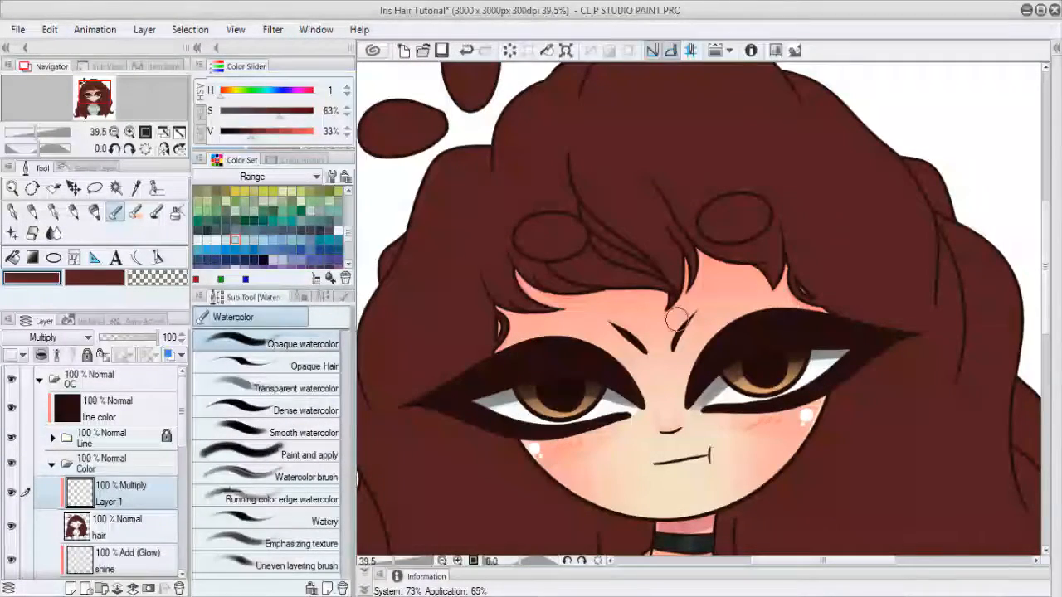
pyautogui.press('Tab')
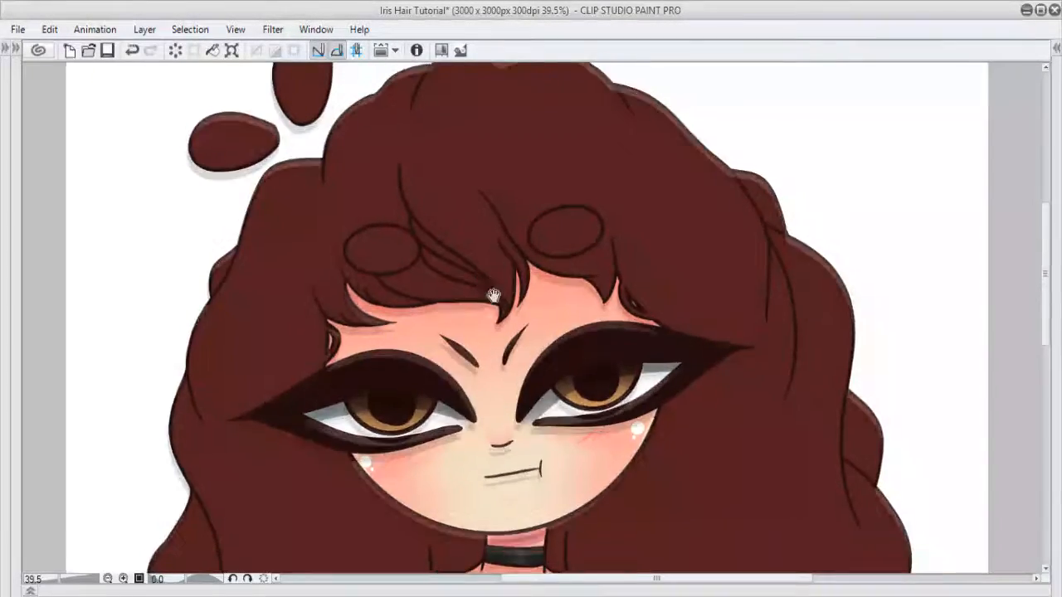
pyautogui.moveTo(493, 295); pyautogui.dragTo(476, 370)
pyautogui.moveTo(308, 252)
pyautogui.mouseDown()
pyautogui.moveTo(342, 186)
pyautogui.moveTo(319, 222)
pyautogui.moveTo(374, 158)
pyautogui.mouseUp()
pyautogui.hotkey('ctrl', 'z')
pyautogui.moveTo(316, 234); pyautogui.dragTo(423, 156)
pyautogui.hotkey('ctrl', 'z')
pyautogui.hotkey('ctrl', 'z')
pyautogui.moveTo(311, 240)
pyautogui.mouseDown()
pyautogui.moveTo(352, 183)
pyautogui.moveTo(435, 126)
pyautogui.mouseUp()
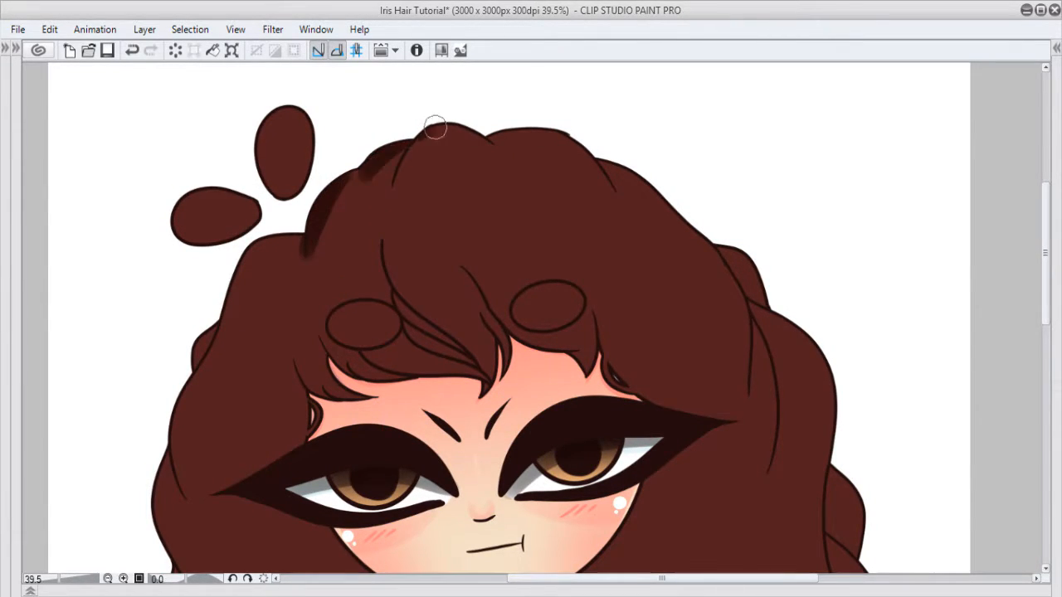
pyautogui.moveTo(393, 178)
pyautogui.mouseDown()
pyautogui.moveTo(431, 134)
pyautogui.moveTo(490, 130)
pyautogui.mouseUp()
pyautogui.hotkey('ctrl', 'z')
pyautogui.hotkey('ctrl', 'z')
pyautogui.moveTo(352, 174)
pyautogui.mouseDown()
pyautogui.moveTo(305, 302)
pyautogui.moveTo(409, 226)
pyautogui.moveTo(422, 249)
pyautogui.moveTo(462, 207)
pyautogui.mouseUp()
pyautogui.hotkey('ctrl', 'z')
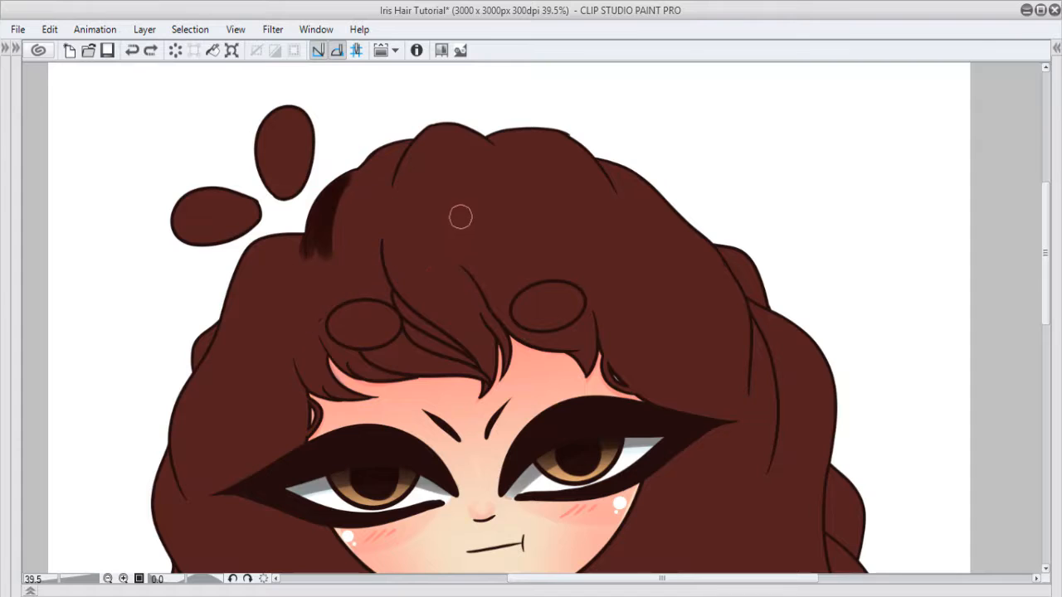
pyautogui.hotkey('ctrl', 'z')
pyautogui.hotkey('ctrl', 'z')
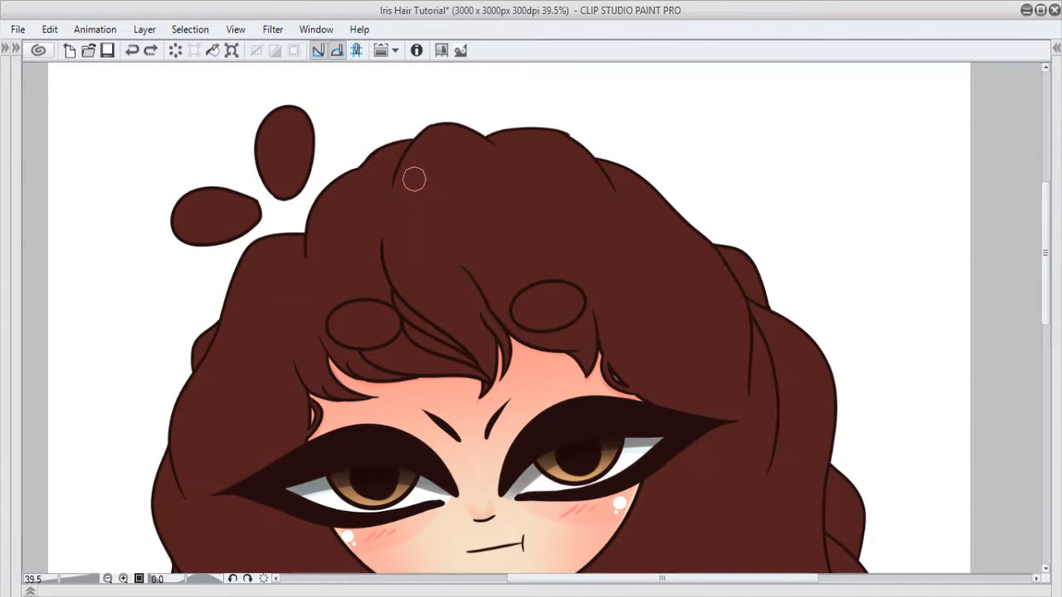
# Step: Set the clipped layer's blending mode to Normal and darken the brown drawing color to 70% saturation and 20% value
pyautogui.press('Tab')
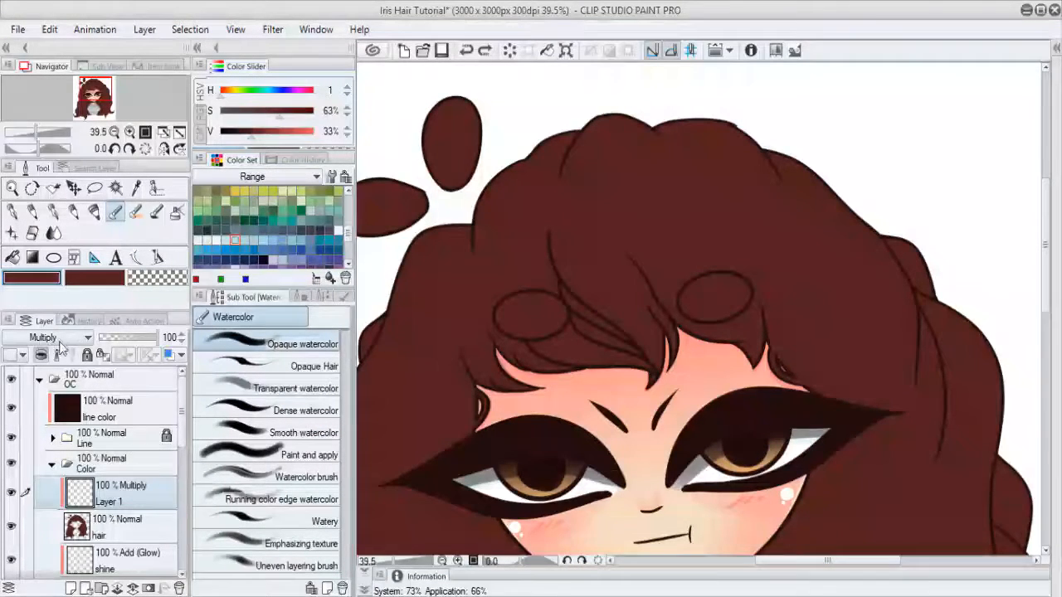
pyautogui.hotkey('ctrl', 'z')
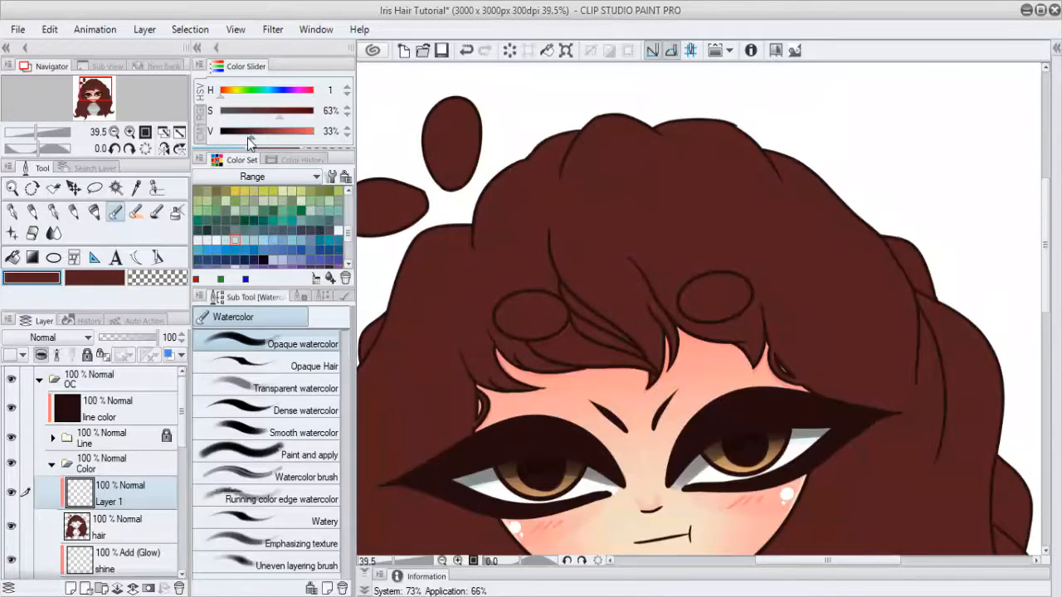
pyautogui.moveTo(246, 135); pyautogui.dragTo(243, 135)
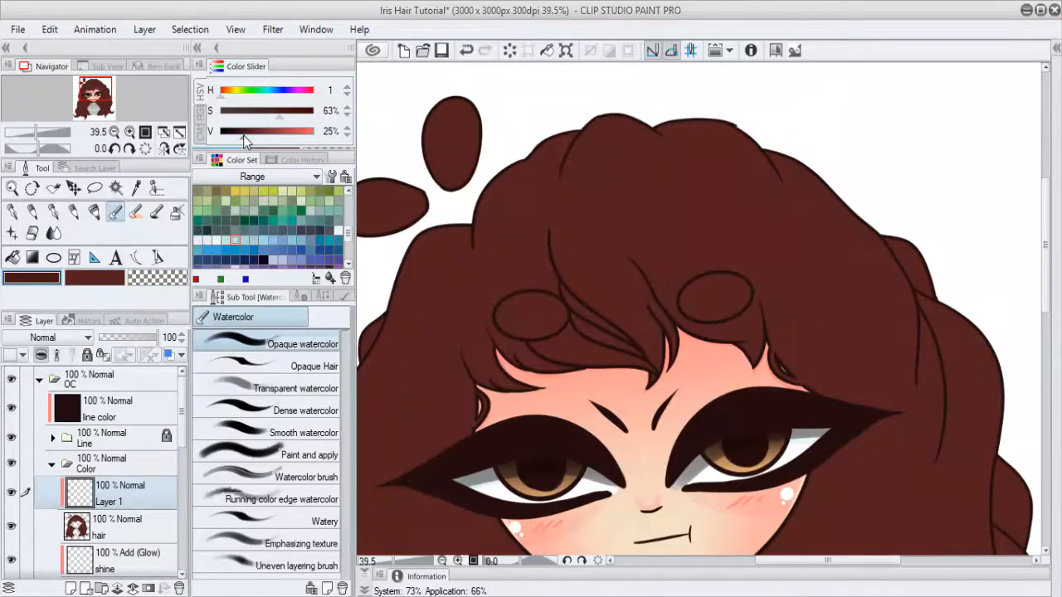
pyautogui.click(347, 136)
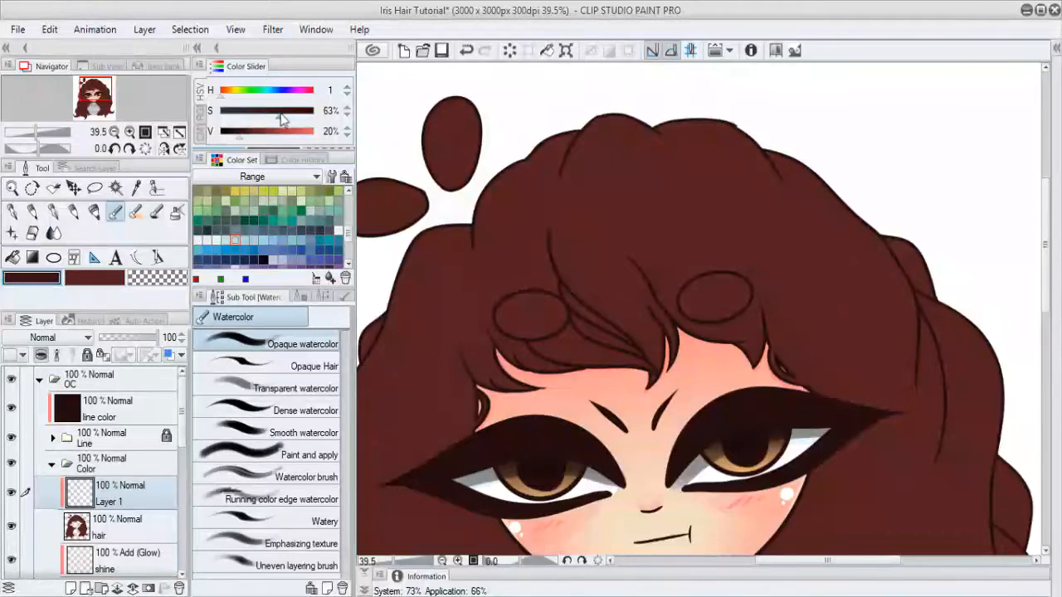
pyautogui.click(346, 108)
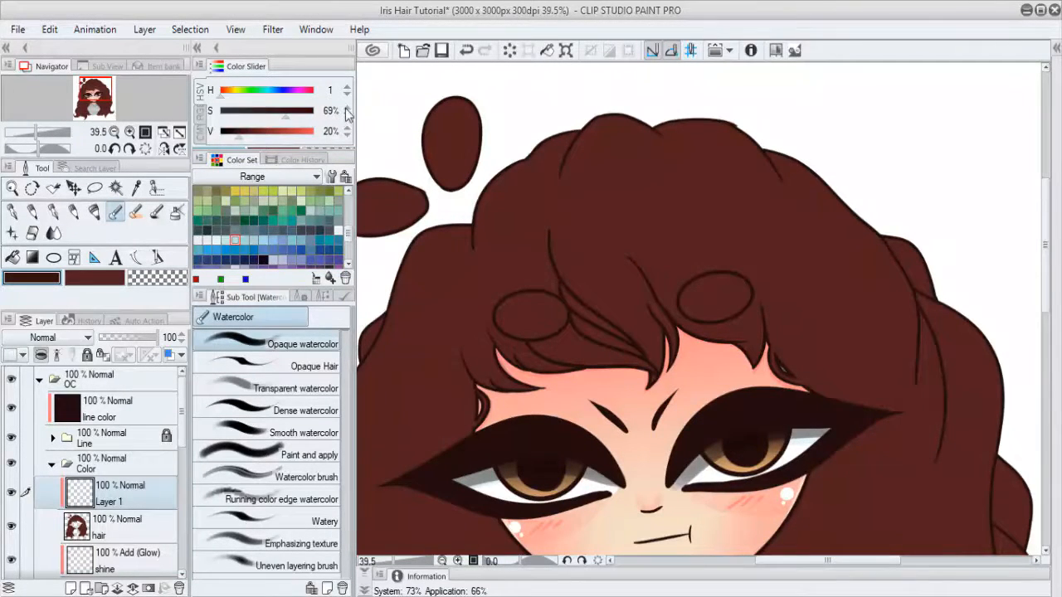
# Step: Shade the curls along the top outline of the hair in dark brown with the Opaque watercolor brush
pyautogui.moveTo(472, 249)
pyautogui.mouseDown()
pyautogui.moveTo(485, 215)
pyautogui.moveTo(523, 180)
pyautogui.mouseUp()
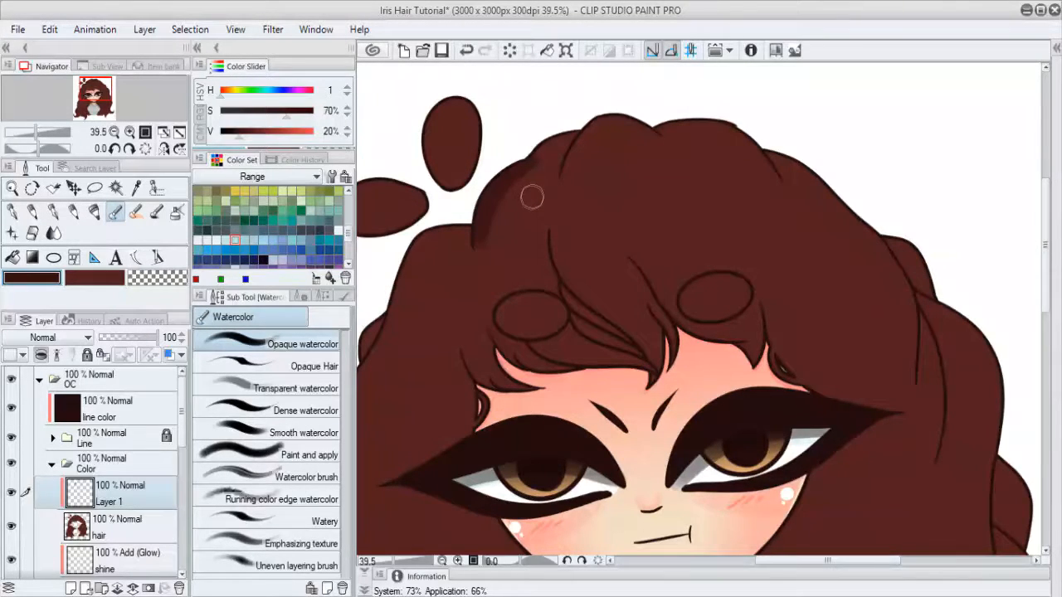
pyautogui.press('Tab')
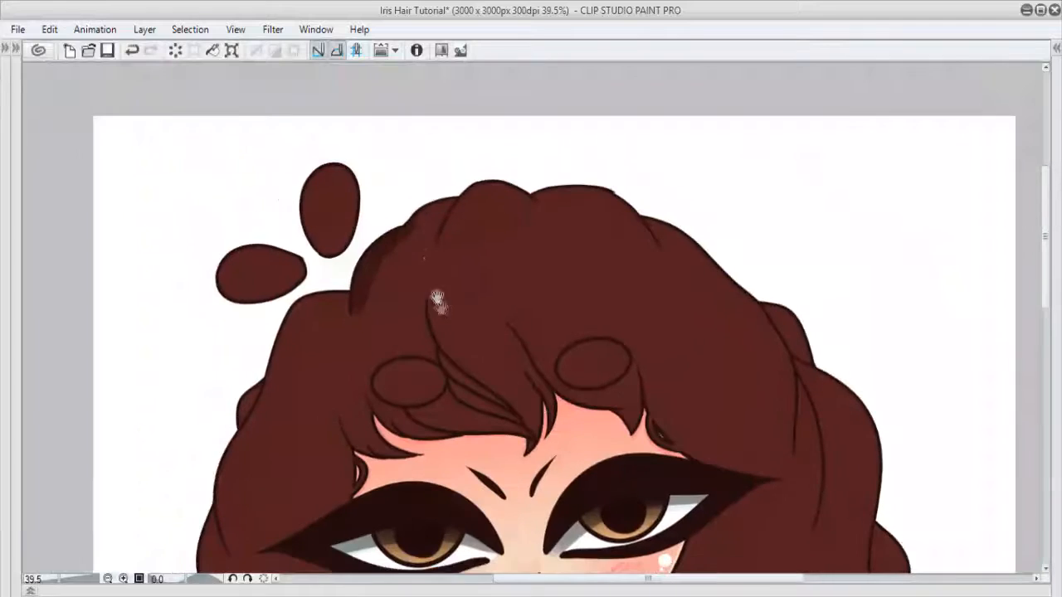
pyautogui.moveTo(412, 226)
pyautogui.mouseDown()
pyautogui.moveTo(469, 190)
pyautogui.moveTo(449, 234)
pyautogui.moveTo(511, 184)
pyautogui.moveTo(522, 194)
pyautogui.moveTo(542, 178)
pyautogui.moveTo(552, 196)
pyautogui.moveTo(536, 196)
pyautogui.moveTo(606, 202)
pyautogui.moveTo(637, 214)
pyautogui.moveTo(645, 238)
pyautogui.moveTo(586, 197)
pyautogui.mouseUp()
pyautogui.hotkey('ctrl', 'z')
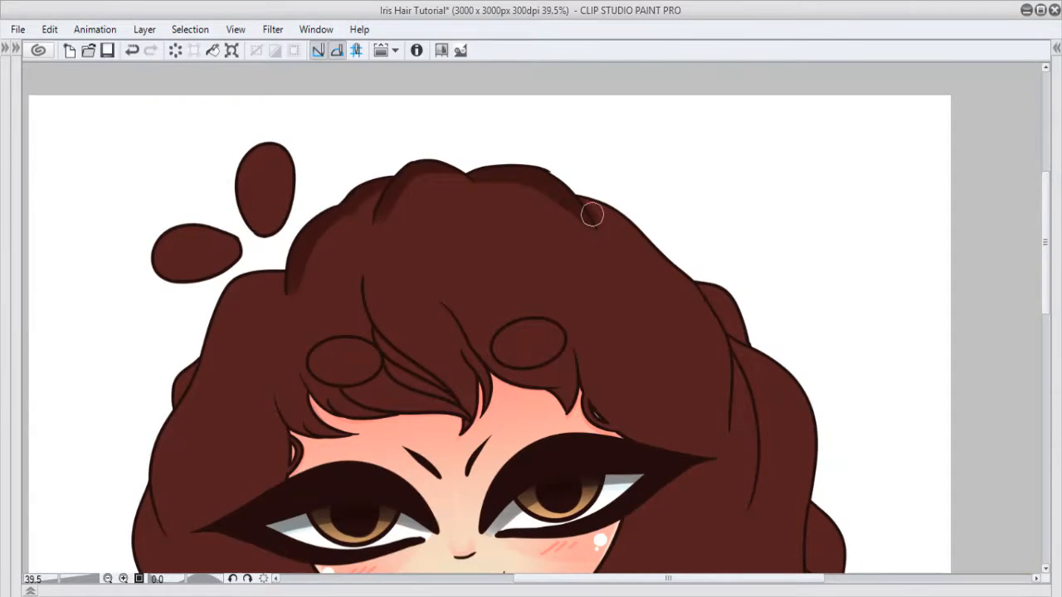
pyautogui.press('Tab')
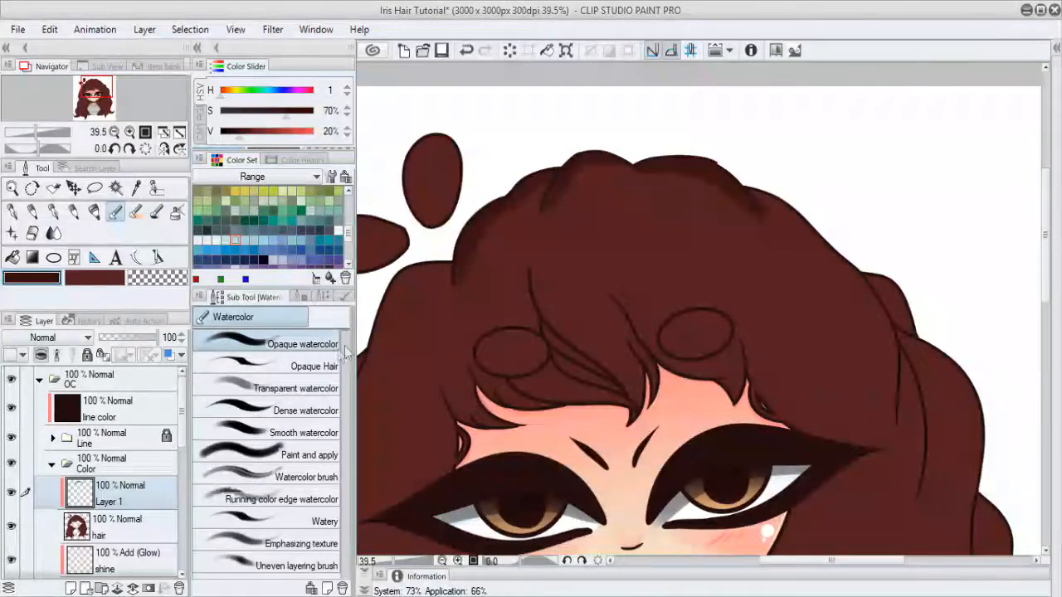
pyautogui.press('Tab')
# Step: Extend the dark brown shading down the right outline of the crown, onto the lock behind it, and along the hair's left outer edge
pyautogui.moveTo(636, 247); pyautogui.dragTo(599, 230)
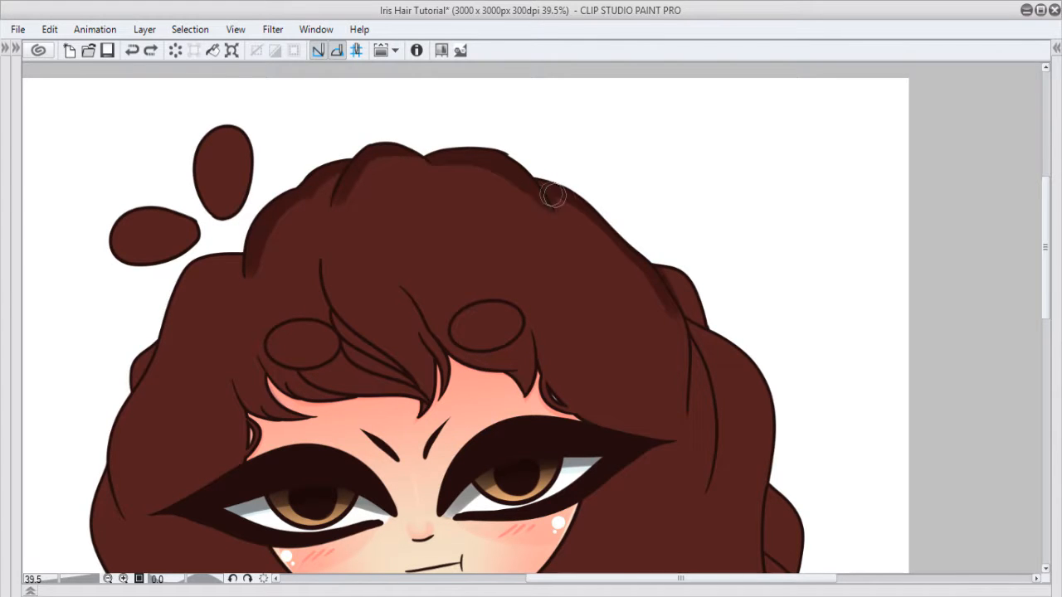
pyautogui.moveTo(661, 288); pyautogui.dragTo(680, 324)
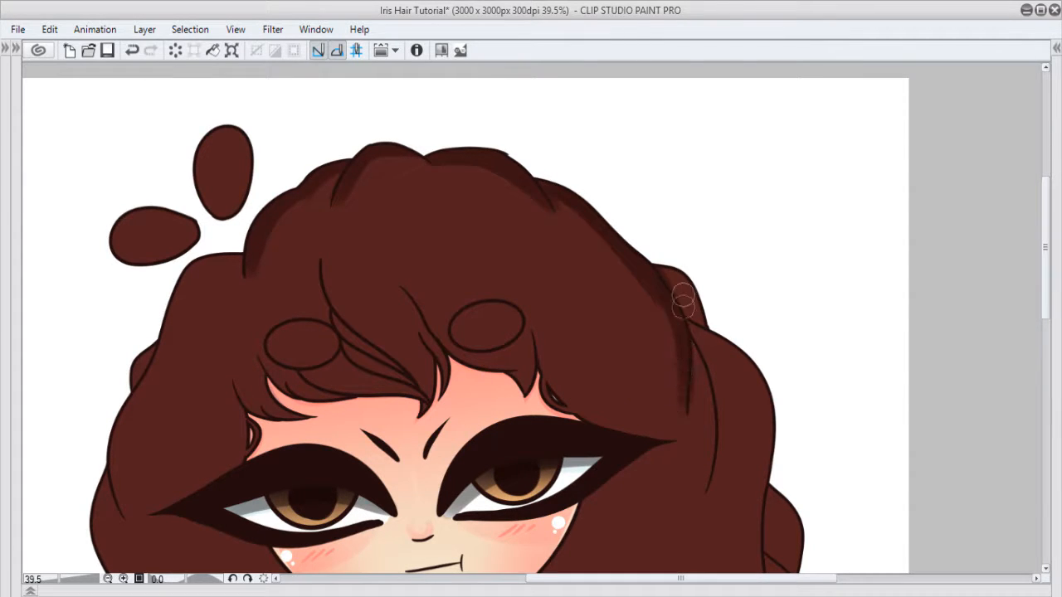
pyautogui.moveTo(666, 268); pyautogui.dragTo(689, 288)
pyautogui.moveTo(516, 255); pyautogui.dragTo(589, 305)
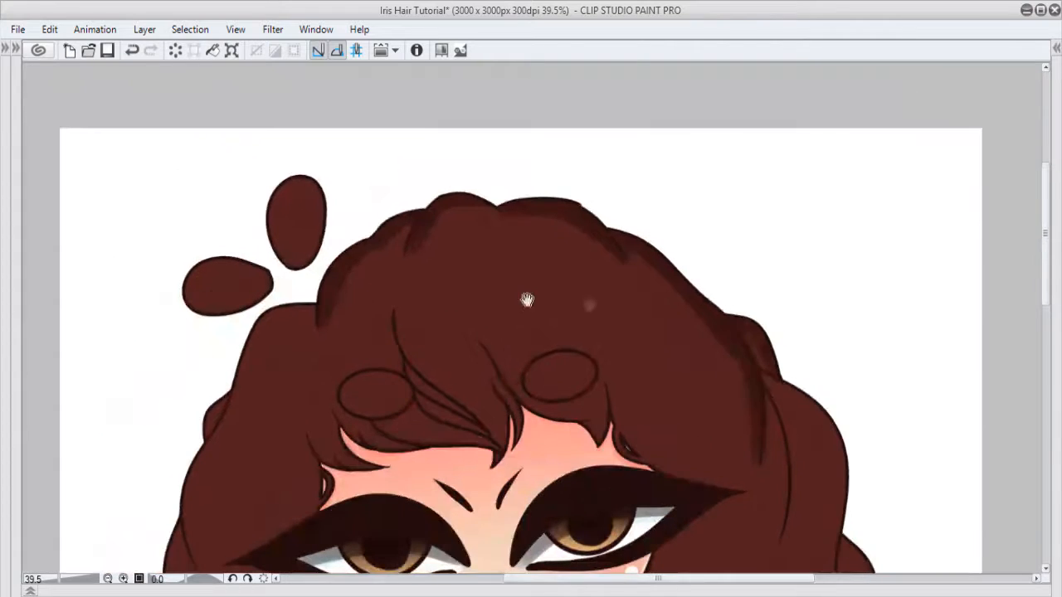
pyautogui.moveTo(321, 297)
pyautogui.mouseDown()
pyautogui.moveTo(365, 262)
pyautogui.moveTo(310, 309)
pyautogui.moveTo(277, 390)
pyautogui.moveTo(282, 509)
pyautogui.mouseUp()
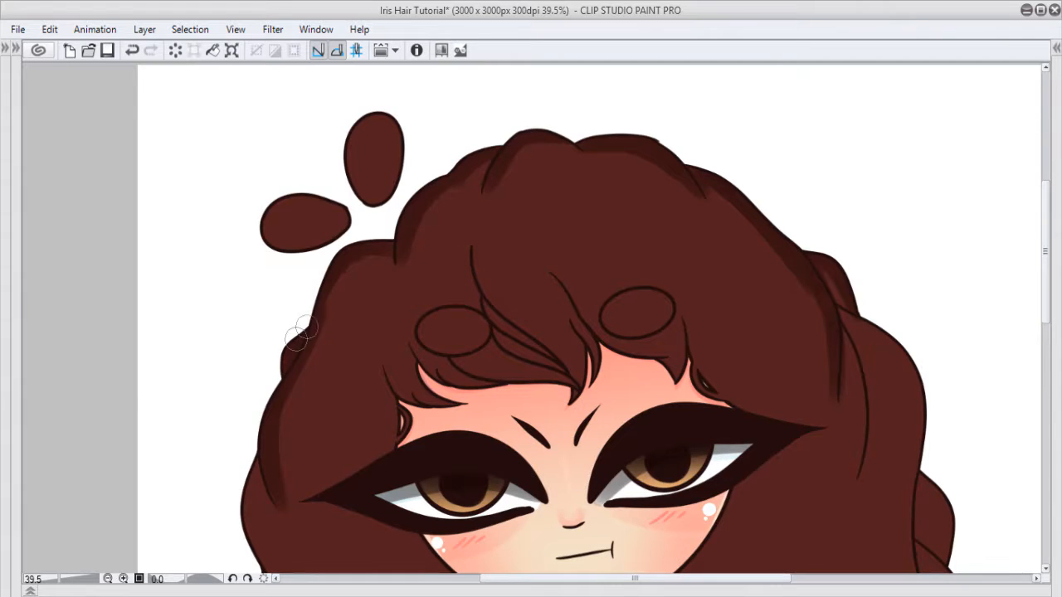
# Step: Darken the lock behind the crown's right side and extend the shadow inward where the upper-right curls meet
pyautogui.hscroll(2, 753, 293)
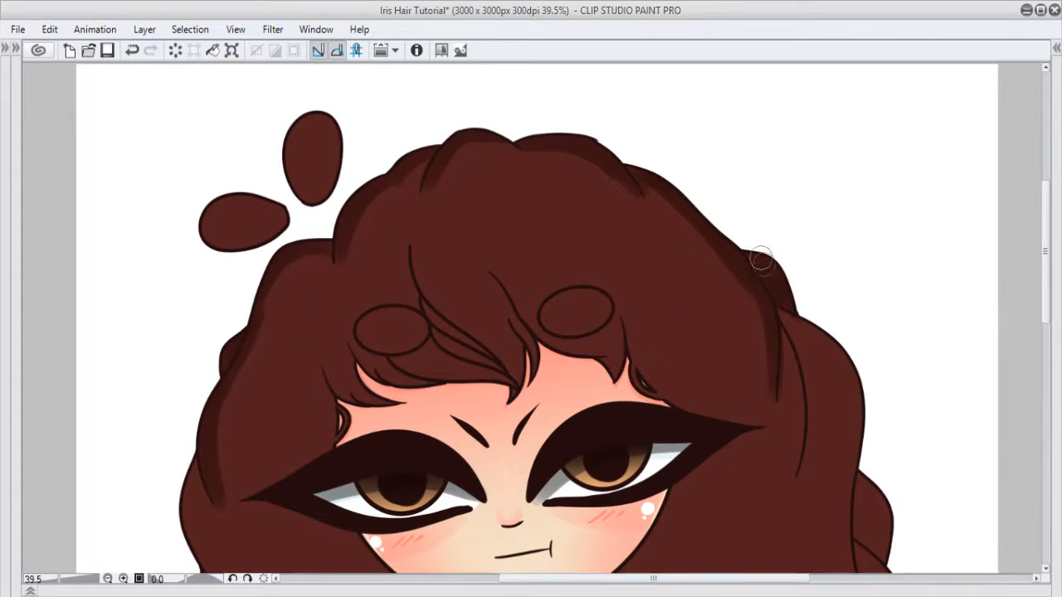
pyautogui.scroll(1, 769, 263)
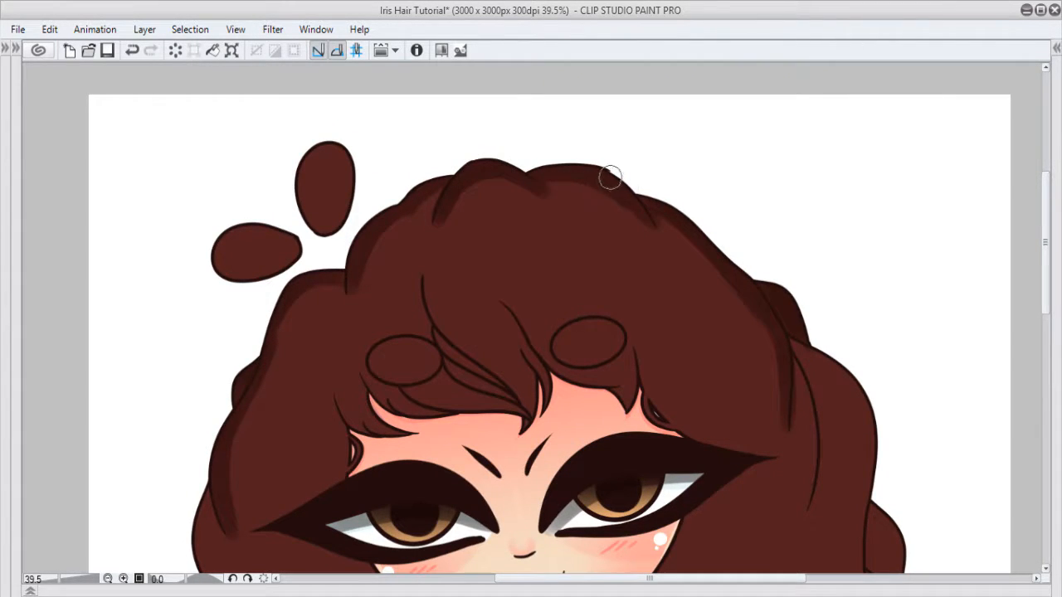
pyautogui.moveTo(626, 198); pyautogui.dragTo(644, 209)
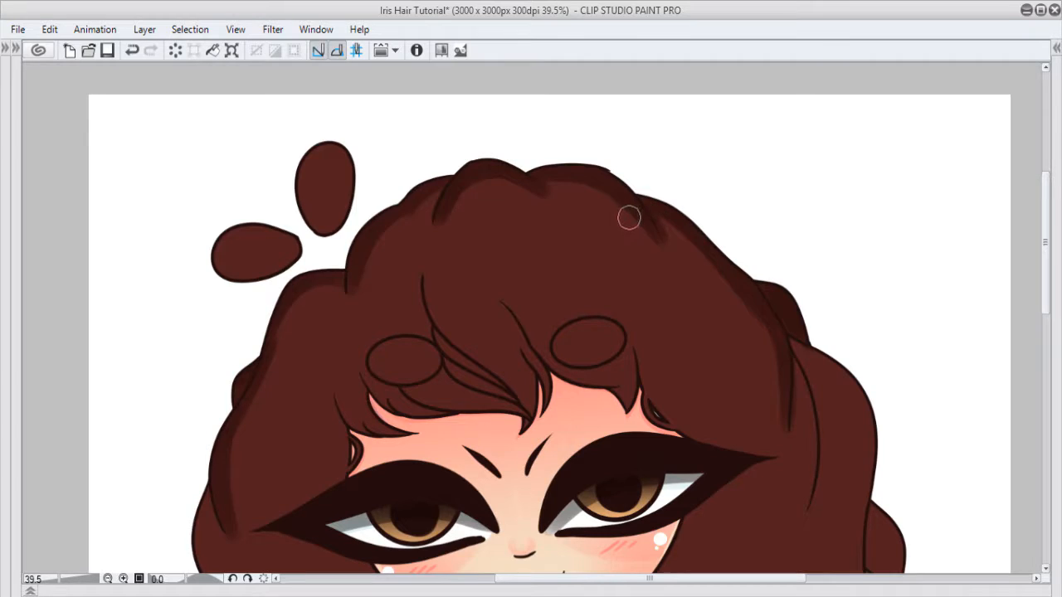
pyautogui.press('Tab')
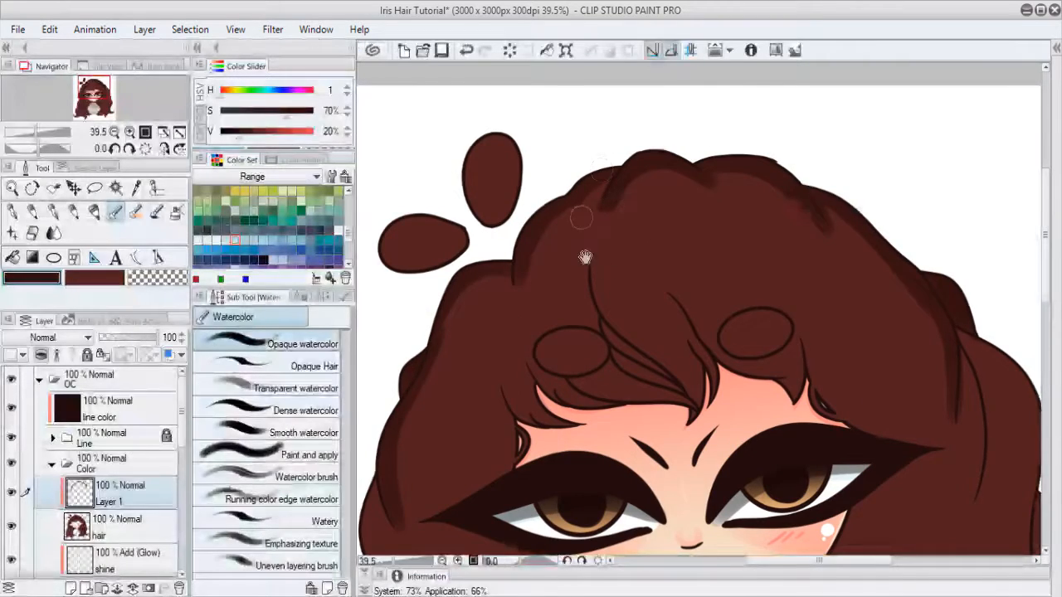
# Step: Switch to the Opaque Hair brush and try dark brown strand strokes down the crown
pyautogui.hotkey('ctrl', 'z')
pyautogui.click(282, 369)
pyautogui.moveTo(577, 249); pyautogui.dragTo(568, 328)
pyautogui.hotkey('ctrl', 'z')
pyautogui.moveTo(580, 245); pyautogui.dragTo(571, 328)
pyautogui.hotkey('ctrl', 'z')
pyautogui.moveTo(580, 247); pyautogui.dragTo(593, 316)
pyautogui.hotkey('ctrl', 'z')
pyautogui.moveTo(583, 214); pyautogui.dragTo(585, 269)
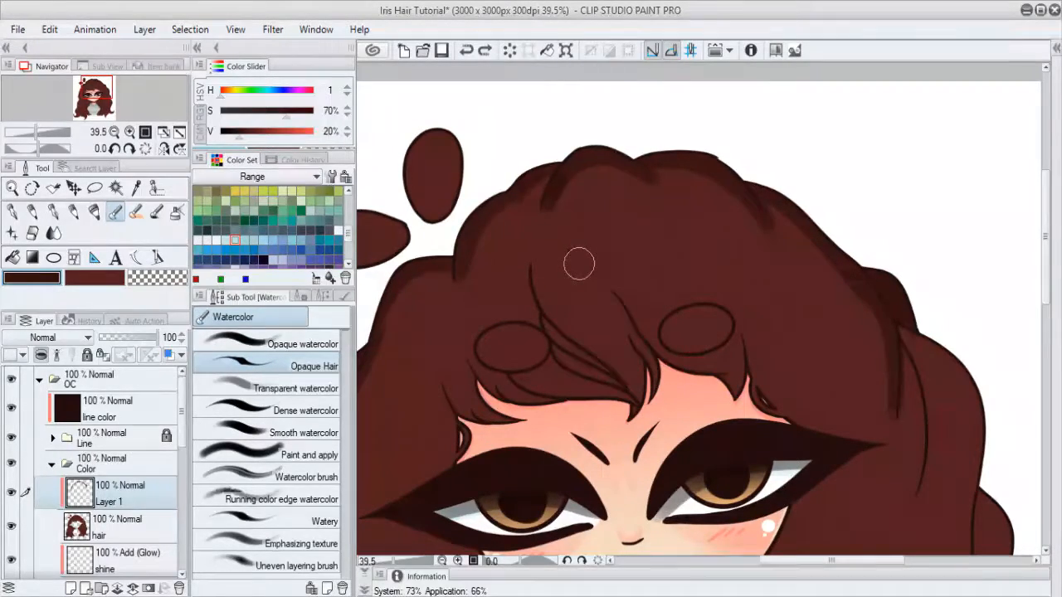
# Step: Paint a curved dark brown strand line from the crown's top curl down to the tip of the center bang
pyautogui.press('Tab')
pyautogui.scroll(-2, 586, 250)
pyautogui.moveTo(476, 279)
pyautogui.mouseDown()
pyautogui.moveTo(455, 210)
pyautogui.moveTo(473, 289)
pyautogui.mouseUp()
pyautogui.scroll(5, 473, 289)
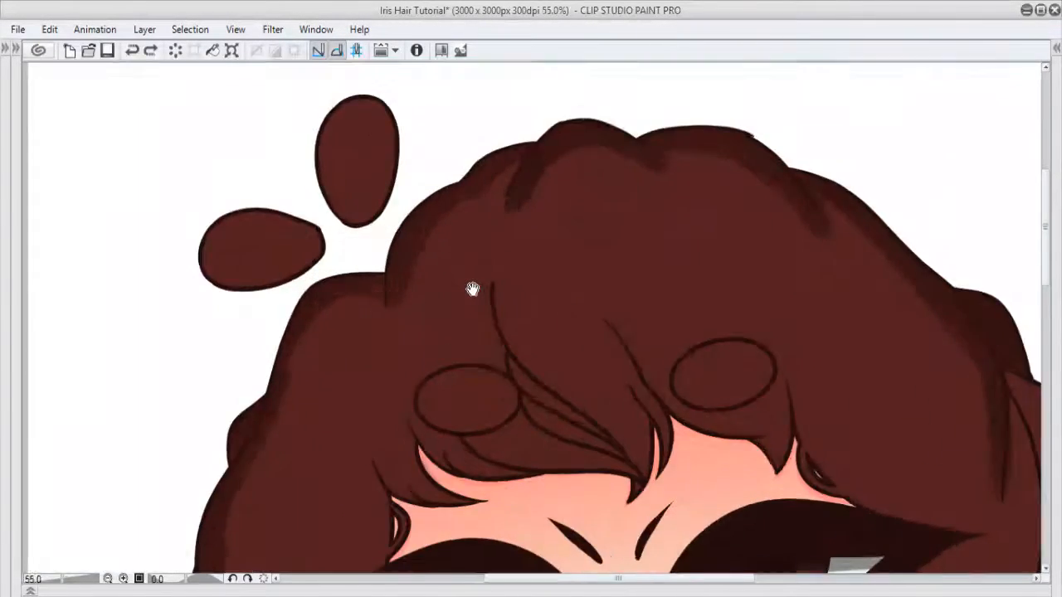
pyautogui.scroll(1, 473, 289)
pyautogui.moveTo(538, 150)
pyautogui.mouseDown()
pyautogui.moveTo(503, 215)
pyautogui.moveTo(591, 381)
pyautogui.moveTo(664, 489)
pyautogui.mouseUp()
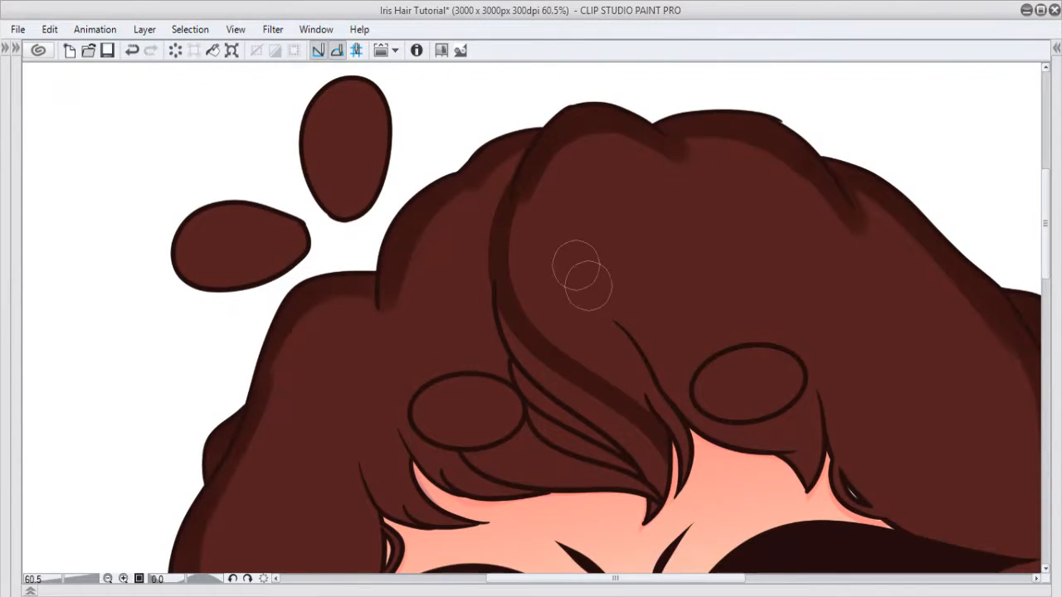
pyautogui.hotkey('ctrl', 'z')
pyautogui.moveTo(535, 168)
pyautogui.mouseDown()
pyautogui.moveTo(528, 343)
pyautogui.moveTo(653, 490)
pyautogui.mouseUp()
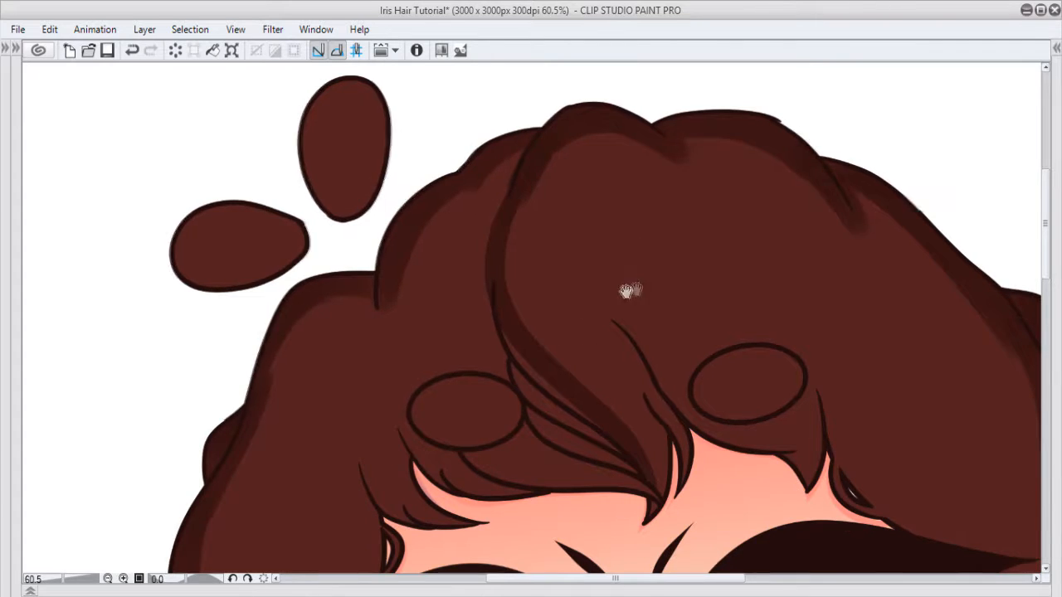
# Step: Paint a second dark strand line from the middle of the top curl down the other side of the center bang
pyautogui.moveTo(634, 287); pyautogui.dragTo(534, 324)
pyautogui.moveTo(508, 164); pyautogui.dragTo(568, 540)
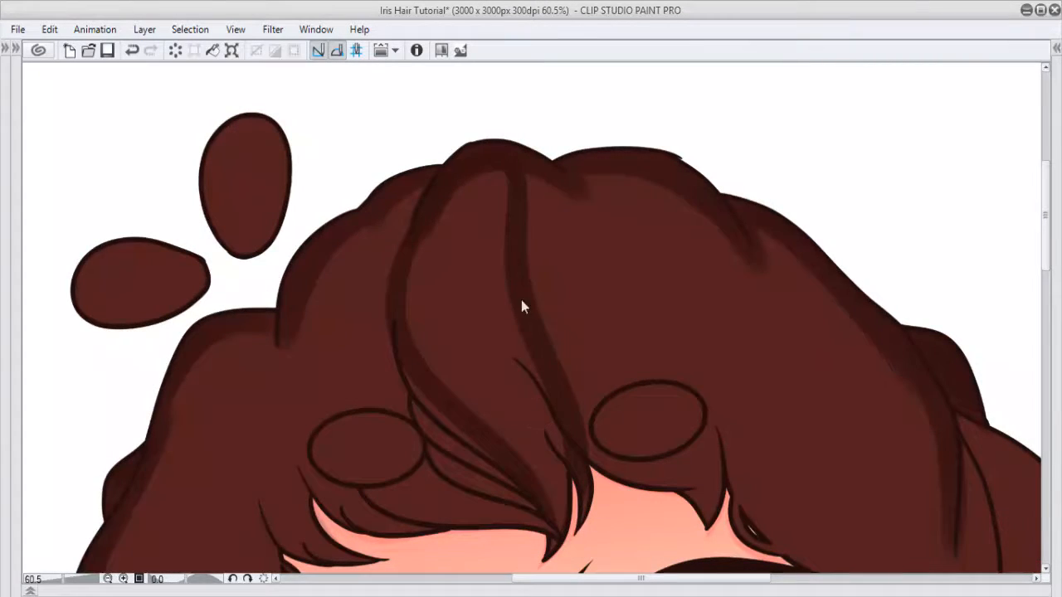
pyautogui.hotkey('ctrl', 'z')
pyautogui.moveTo(464, 161)
pyautogui.mouseDown()
pyautogui.moveTo(540, 361)
pyautogui.moveTo(581, 514)
pyautogui.mouseUp()
pyautogui.hotkey('ctrl', 'z')
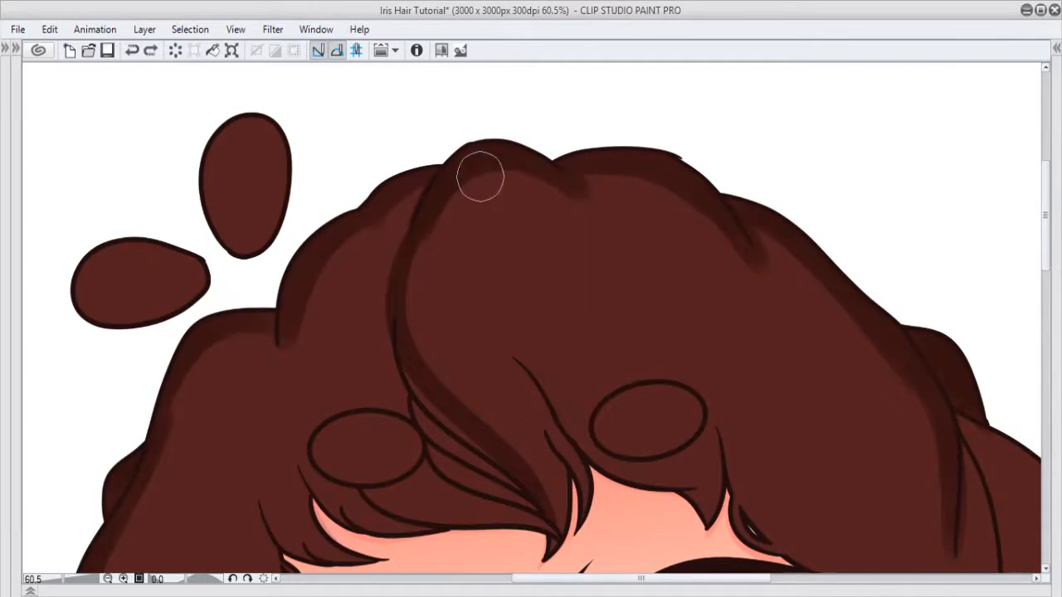
pyautogui.moveTo(480, 177); pyautogui.dragTo(505, 553)
pyautogui.moveTo(547, 434)
pyautogui.mouseDown()
pyautogui.moveTo(590, 229)
pyautogui.moveTo(517, 479)
pyautogui.mouseUp()
# Step: Paint a curved dark strand line from the notch between the two top curls down to the tip of the right bang
pyautogui.moveTo(498, 268); pyautogui.dragTo(457, 171)
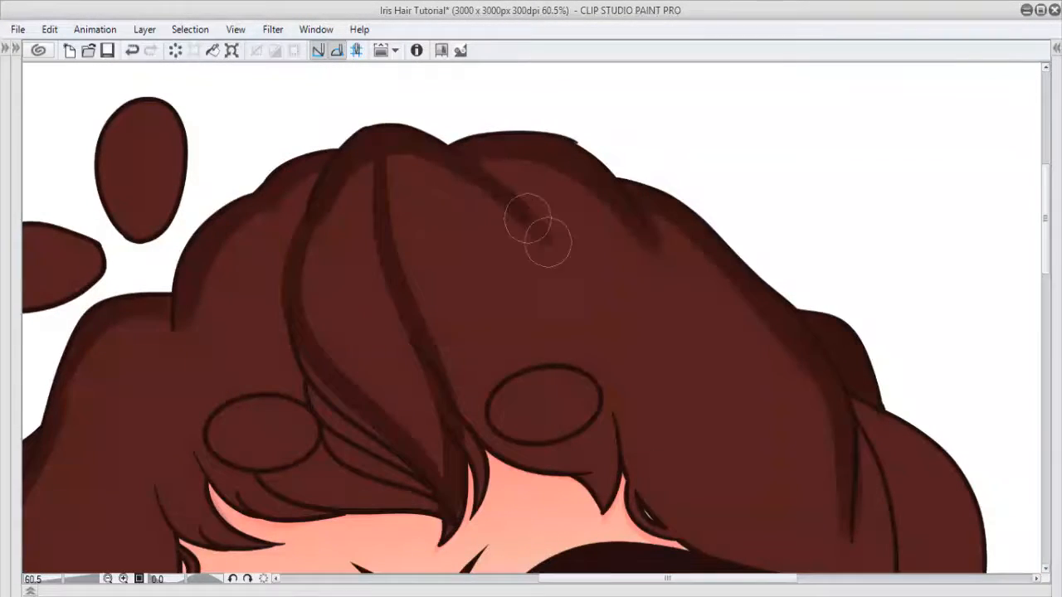
pyautogui.moveTo(548, 243); pyautogui.dragTo(619, 512)
pyautogui.moveTo(523, 397); pyautogui.dragTo(665, 356)
pyautogui.moveTo(494, 352); pyautogui.dragTo(490, 350)
# Step: Paint two curved dark strand lines from the left-hand curls down into the tips of the left bangs
pyautogui.moveTo(330, 233)
pyautogui.mouseDown()
pyautogui.moveTo(321, 339)
pyautogui.moveTo(390, 477)
pyautogui.moveTo(499, 355)
pyautogui.moveTo(518, 439)
pyautogui.mouseUp()
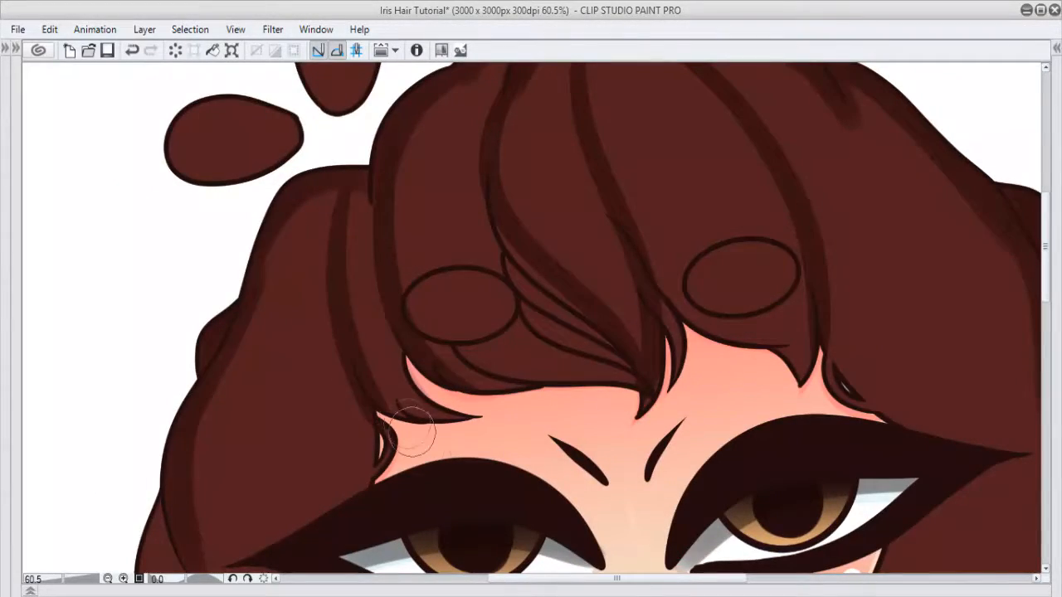
pyautogui.hotkey('ctrl', 'z')
pyautogui.moveTo(360, 190)
pyautogui.mouseDown()
pyautogui.moveTo(339, 204)
pyautogui.moveTo(431, 433)
pyautogui.mouseUp()
pyautogui.moveTo(424, 307); pyautogui.dragTo(355, 376)
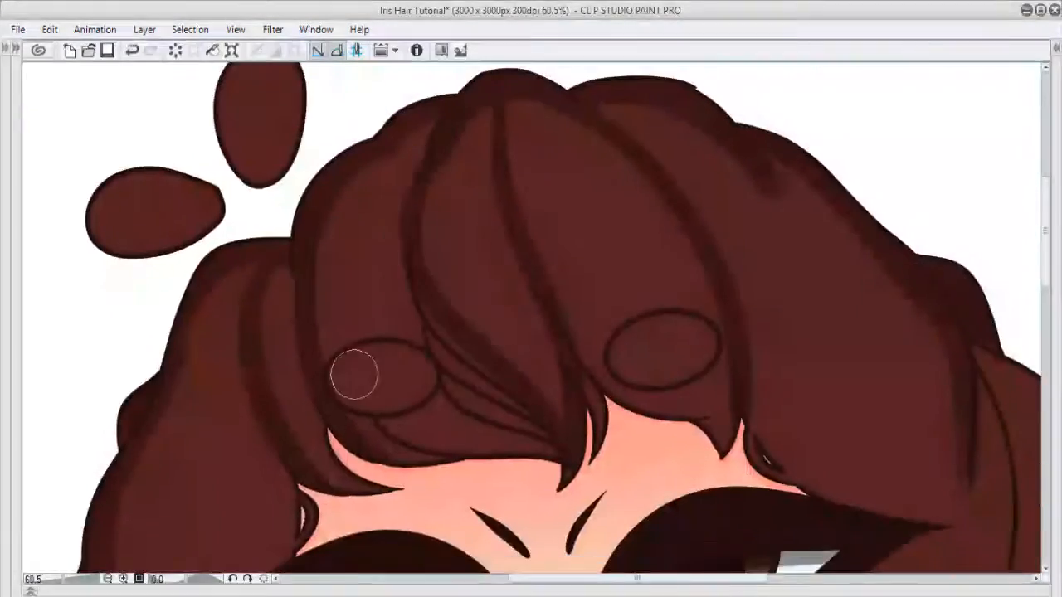
# Step: Paint a long curved dark strand line from the crown's upper-right curl down to the eyeliner of the right-hand eye
pyautogui.scroll(-5, 516, 354)
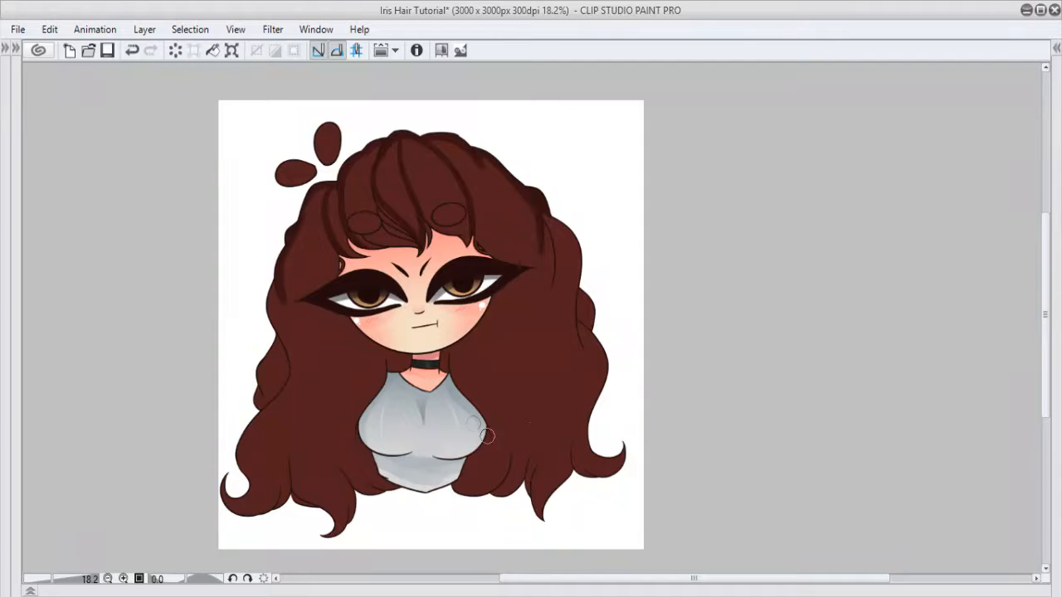
pyautogui.scroll(4, 487, 436)
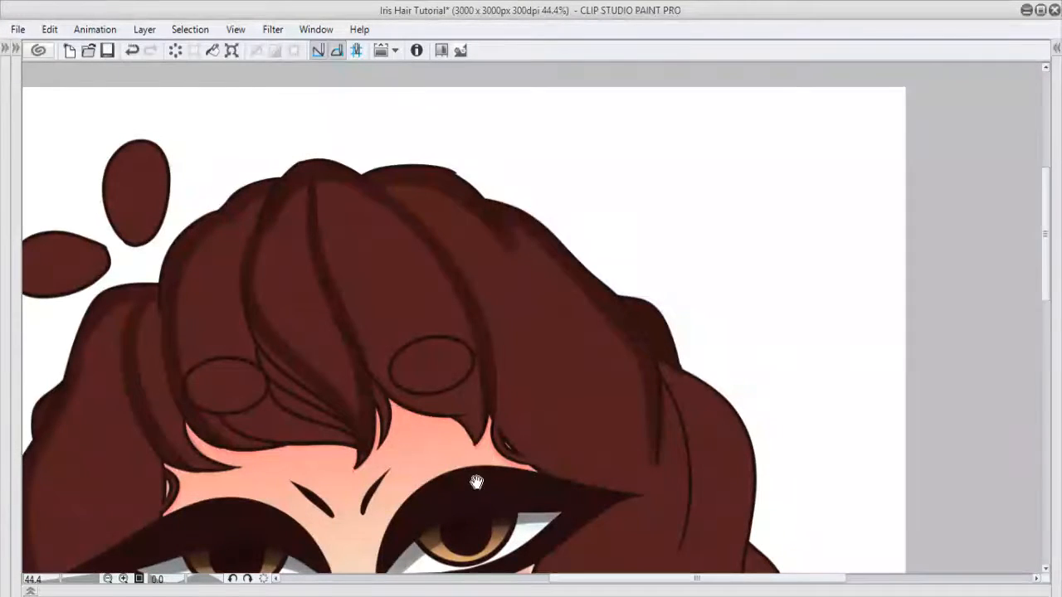
pyautogui.moveTo(516, 273); pyautogui.dragTo(577, 482)
pyautogui.moveTo(548, 379)
pyautogui.mouseDown()
pyautogui.moveTo(600, 448)
pyautogui.moveTo(532, 337)
pyautogui.mouseUp()
pyautogui.moveTo(489, 208); pyautogui.dragTo(577, 430)
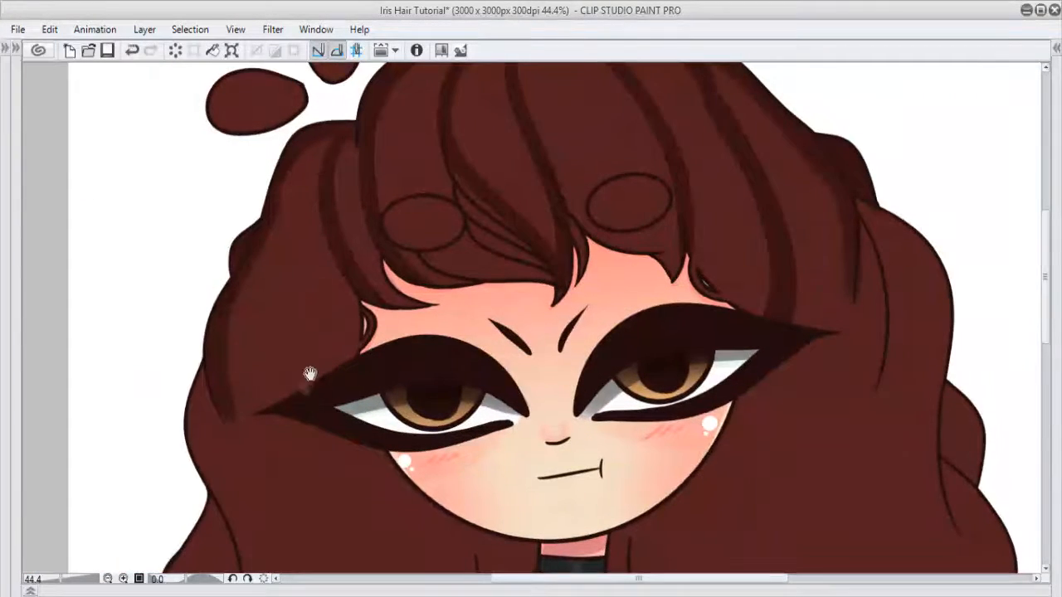
# Step: Shade the lower edge of the left side lock in dark brown, running into the outer eyeliner corner
pyautogui.moveTo(229, 414); pyautogui.dragTo(293, 386)
pyautogui.hotkey('ctrl', 'z')
pyautogui.moveTo(229, 414)
pyautogui.mouseDown()
pyautogui.moveTo(273, 401)
pyautogui.moveTo(356, 312)
pyautogui.mouseUp()
pyautogui.hotkey('ctrl', 'z')
pyautogui.moveTo(225, 413); pyautogui.dragTo(358, 360)
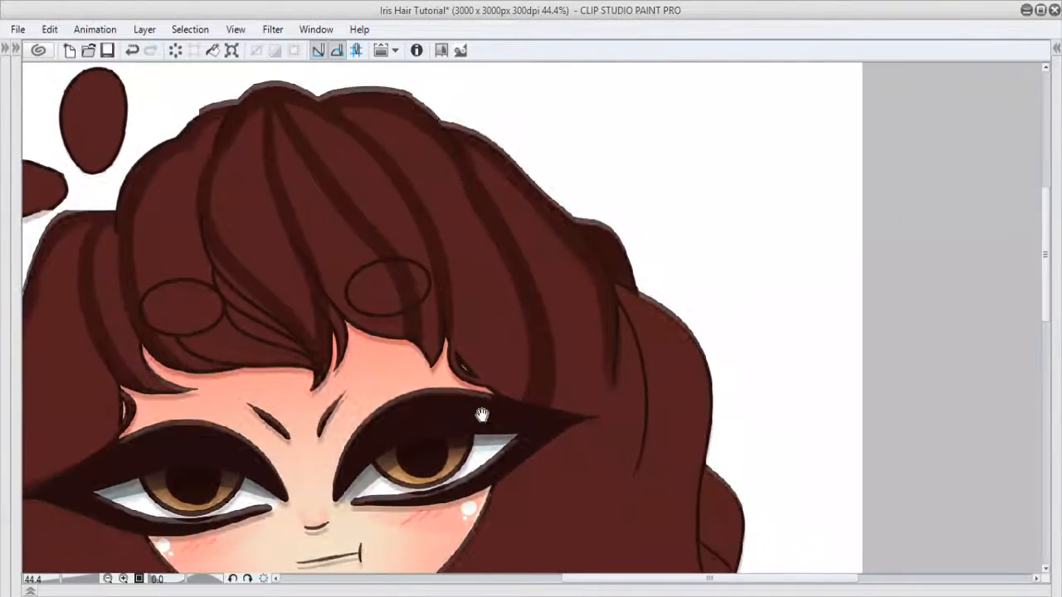
# Step: Try painting long wavy dark strand lines from the left-hand eye's outer corner down through the lower hair
pyautogui.moveTo(482, 415)
pyautogui.mouseDown()
pyautogui.moveTo(483, 431)
pyautogui.moveTo(448, 340)
pyautogui.moveTo(490, 264)
pyautogui.mouseUp()
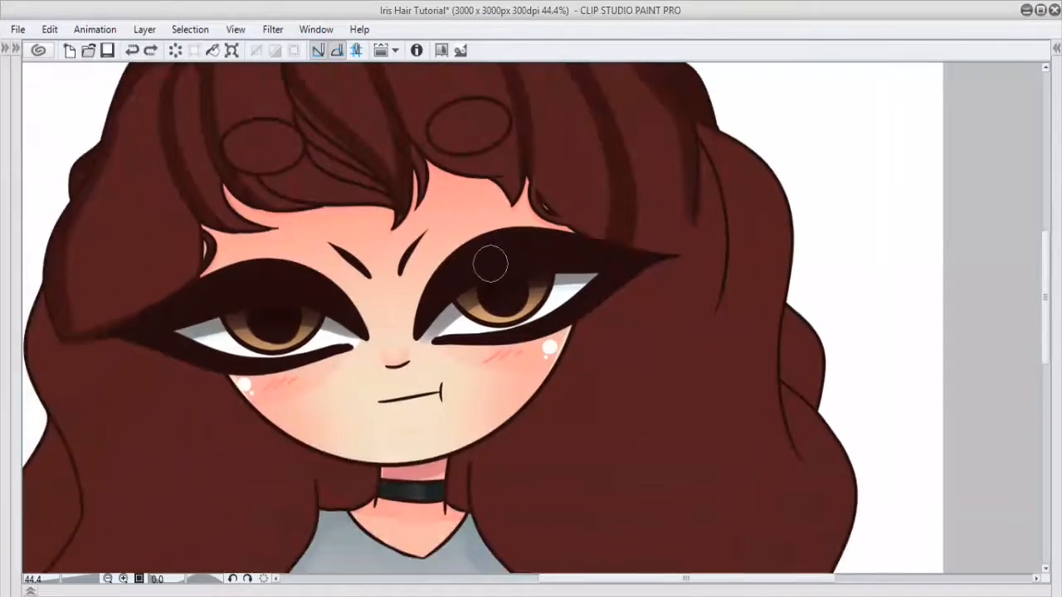
pyautogui.scroll(-2, 491, 263)
pyautogui.scroll(-2, 449, 361)
pyautogui.scroll(1, 399, 336)
pyautogui.scroll(1, 398, 336)
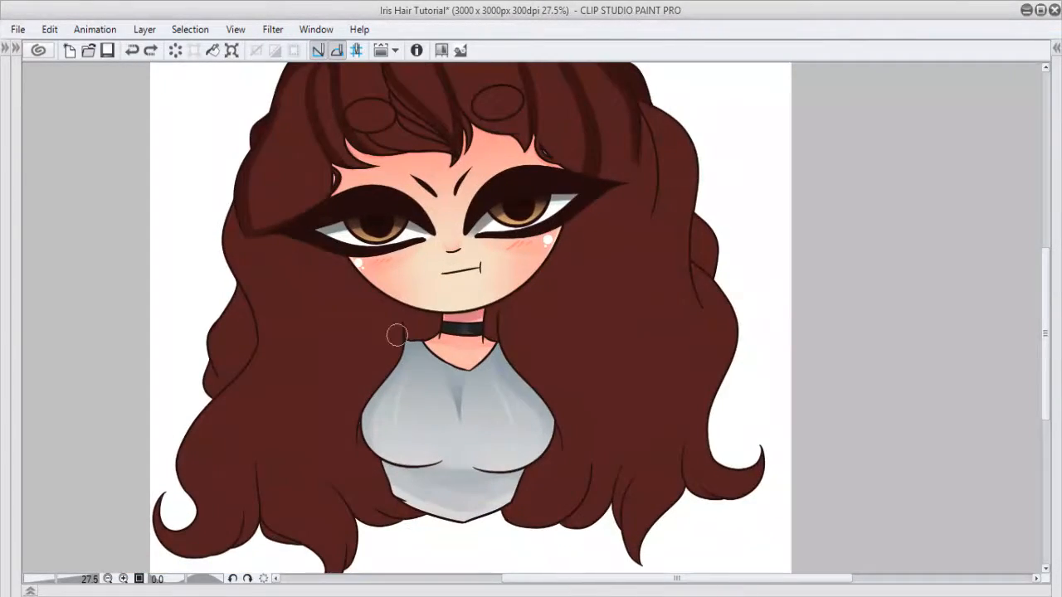
pyautogui.moveTo(253, 228)
pyautogui.mouseDown()
pyautogui.moveTo(287, 276)
pyautogui.moveTo(322, 404)
pyautogui.moveTo(249, 510)
pyautogui.mouseUp()
pyautogui.hotkey('ctrl', 'z')
pyautogui.moveTo(247, 230)
pyautogui.mouseDown()
pyautogui.moveTo(272, 249)
pyautogui.moveTo(245, 531)
pyautogui.mouseUp()
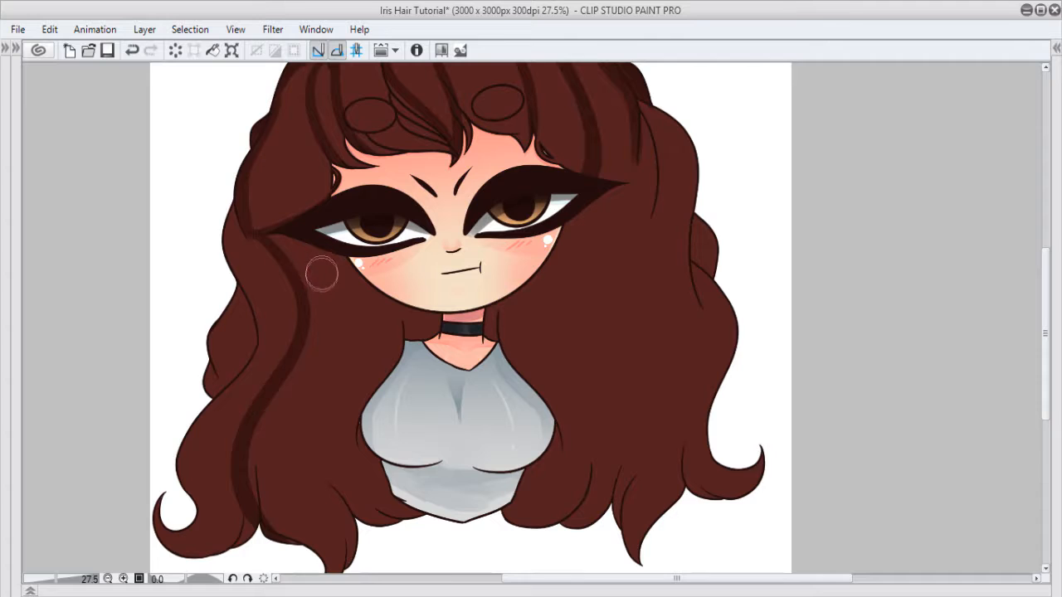
pyautogui.moveTo(289, 260)
pyautogui.mouseDown()
pyautogui.moveTo(315, 287)
pyautogui.moveTo(299, 403)
pyautogui.moveTo(315, 502)
pyautogui.mouseUp()
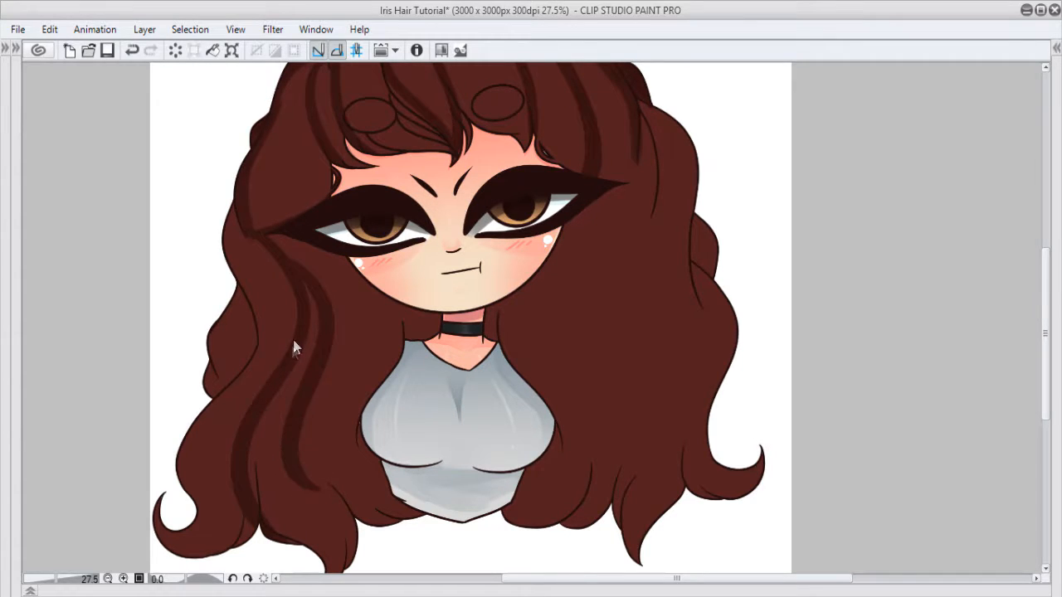
pyautogui.hotkey('ctrl', 'z')
pyautogui.moveTo(294, 289)
pyautogui.mouseDown()
pyautogui.moveTo(322, 364)
pyautogui.moveTo(222, 465)
pyautogui.mouseUp()
pyautogui.hotkey('ctrl', 'z')
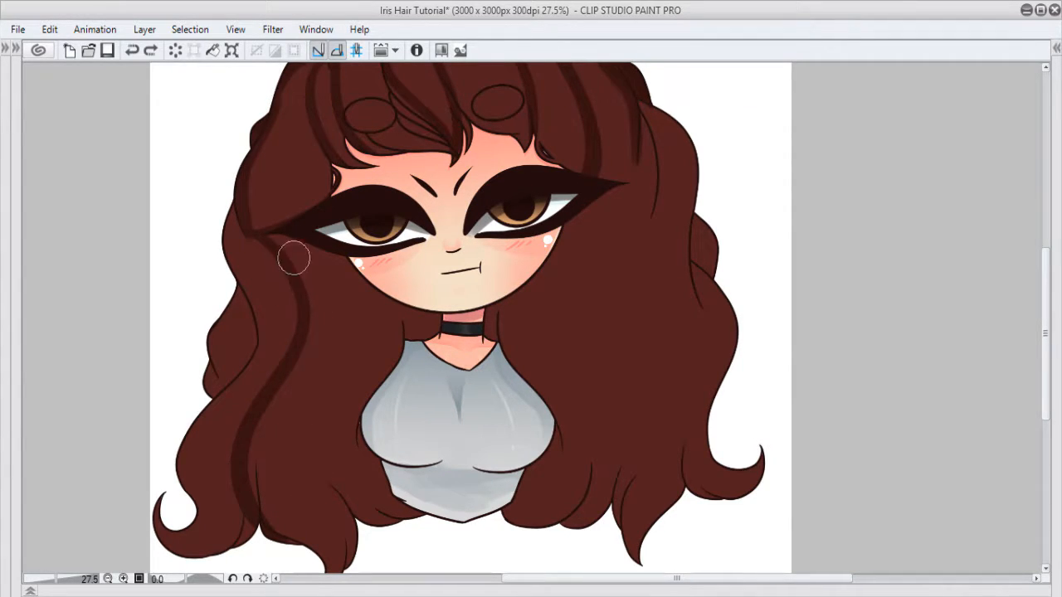
pyautogui.hotkey('ctrl', 'z')
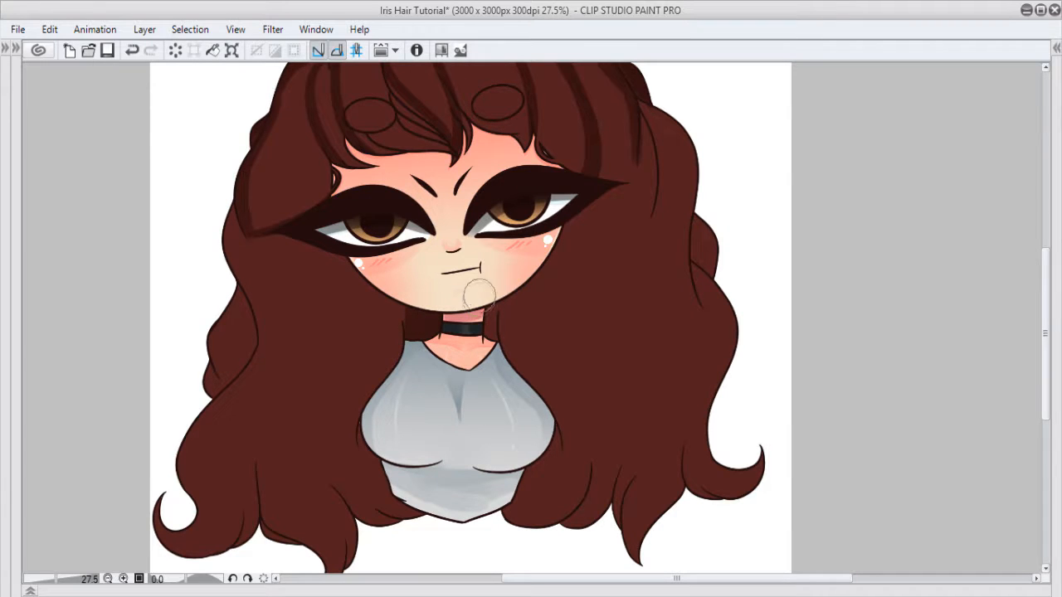
# Step: Shade the hair patches on both sides of the neck in dark brown with the Opaque watercolor brush
pyautogui.scroll(3, 480, 343)
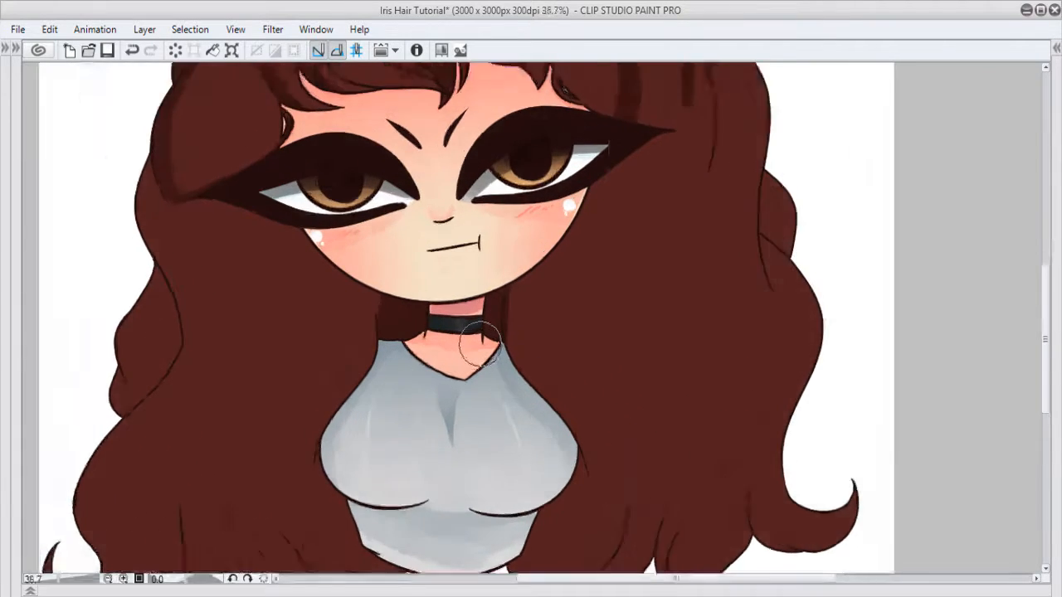
pyautogui.press('Tab')
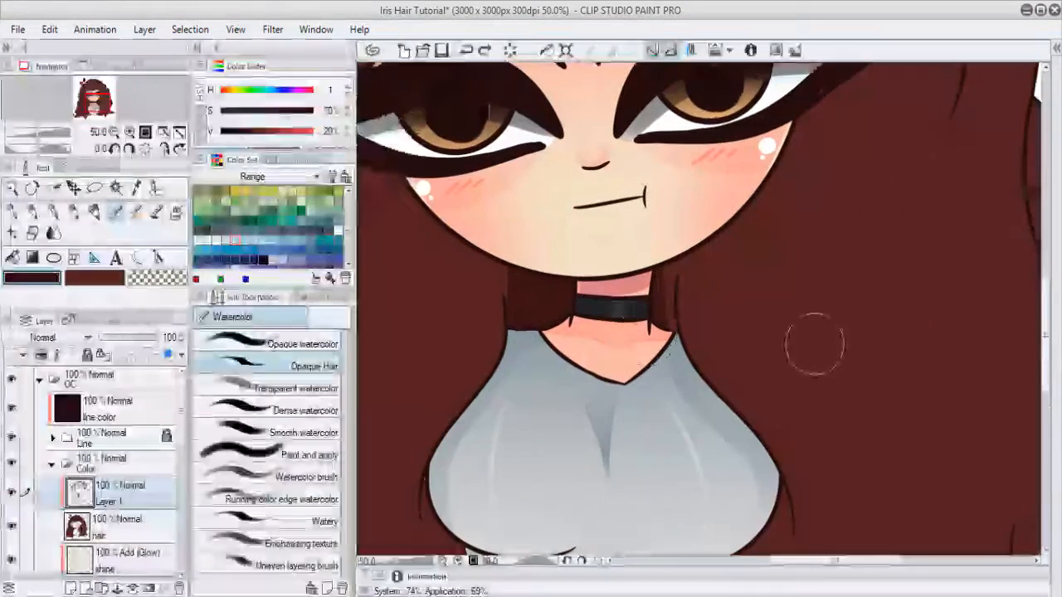
pyautogui.click(248, 342)
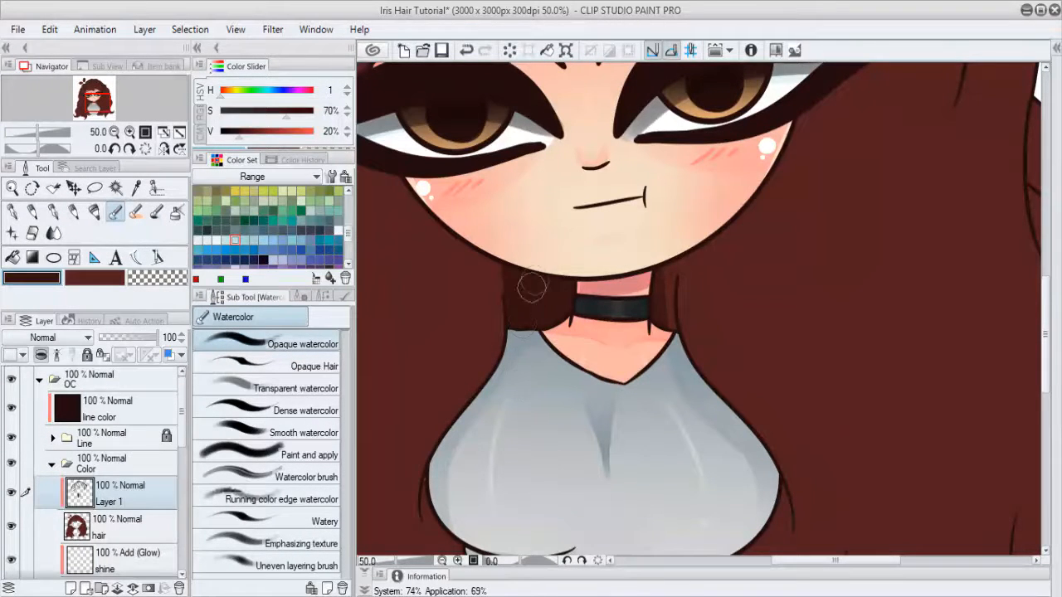
pyautogui.moveTo(543, 294); pyautogui.dragTo(660, 292)
pyautogui.moveTo(672, 240); pyautogui.dragTo(672, 239)
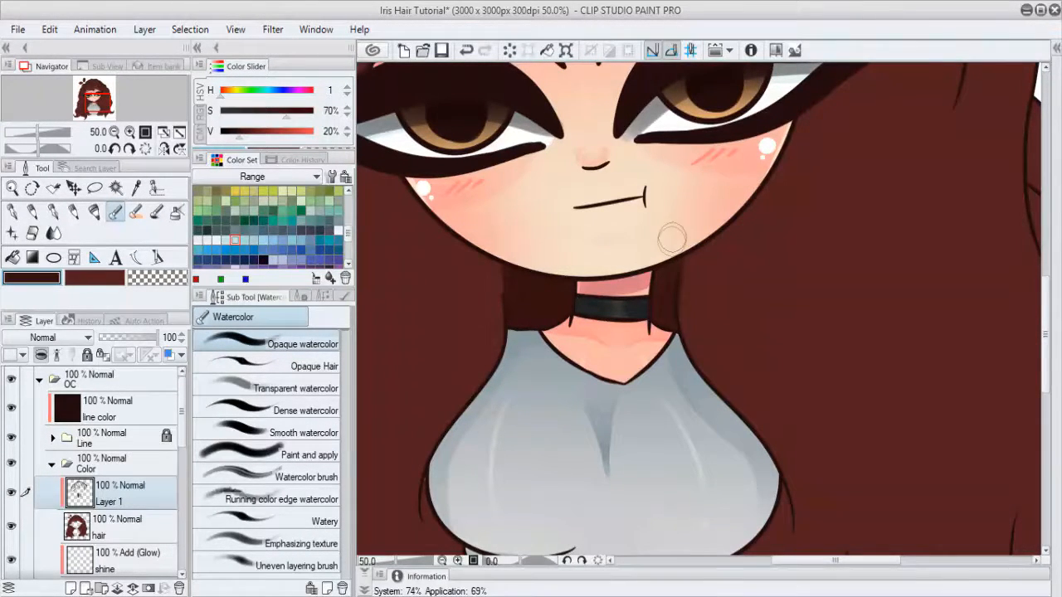
# Step: Paint a long wavy dark strand line with the Opaque Hair brush from below the right-hand eye's outer corner to the pointed hair tip
pyautogui.scroll(-5, 664, 367)
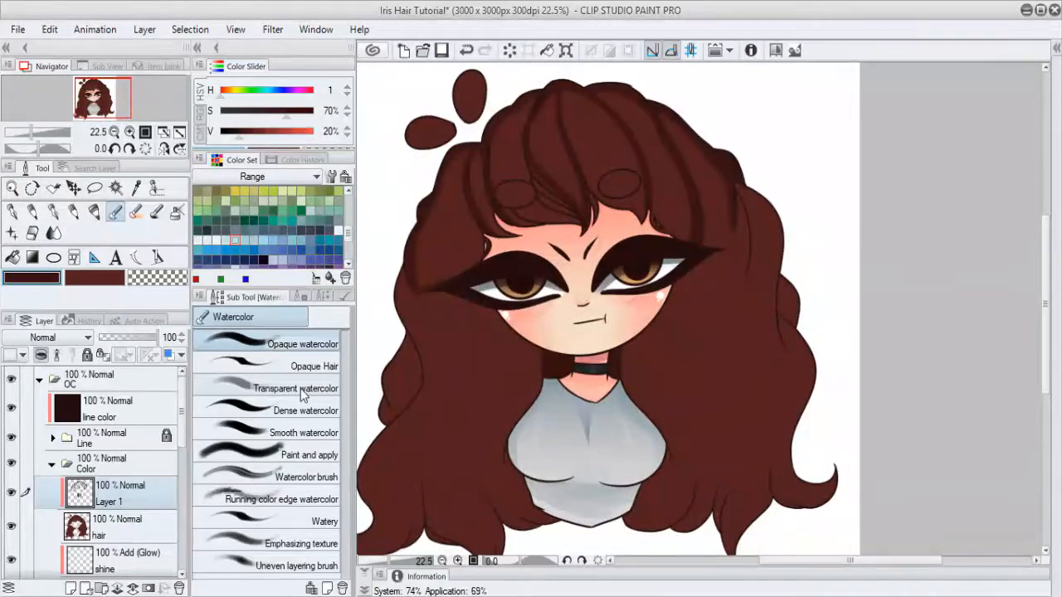
pyautogui.click(300, 366)
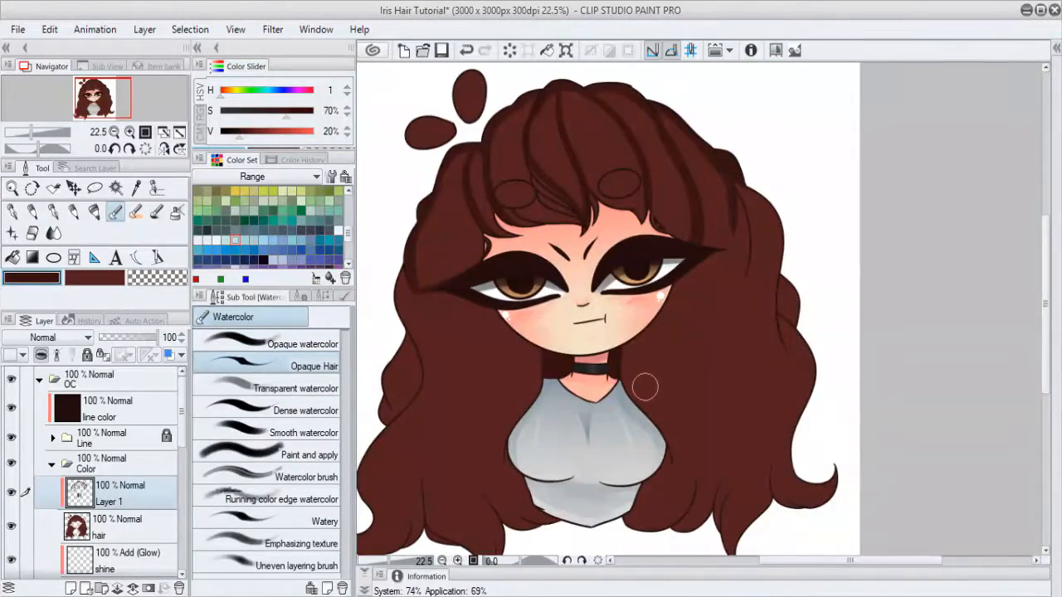
pyautogui.press('Tab')
pyautogui.scroll(2, 457, 339)
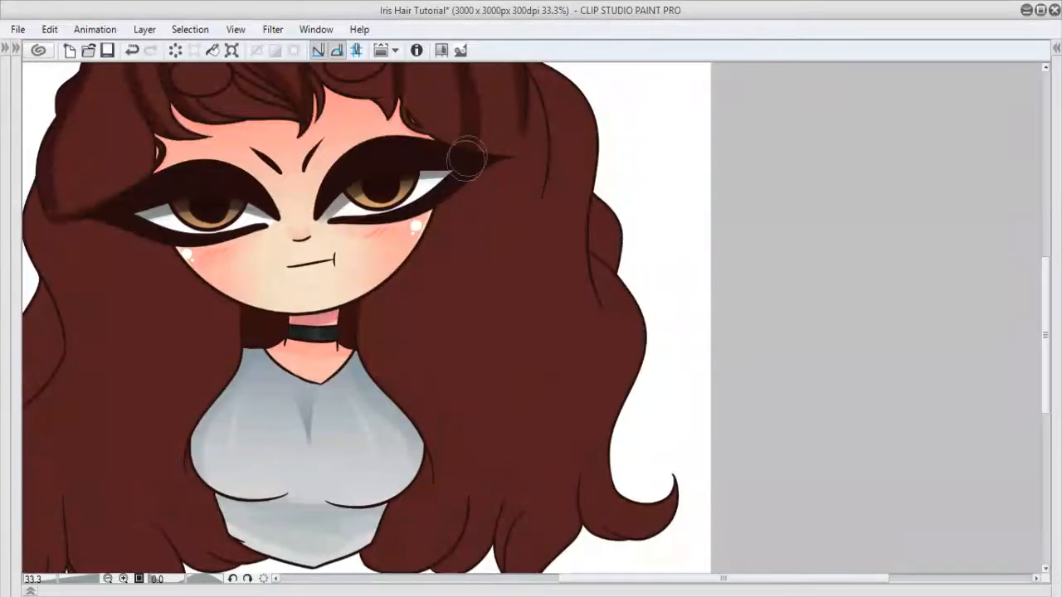
pyautogui.moveTo(467, 153); pyautogui.dragTo(524, 550)
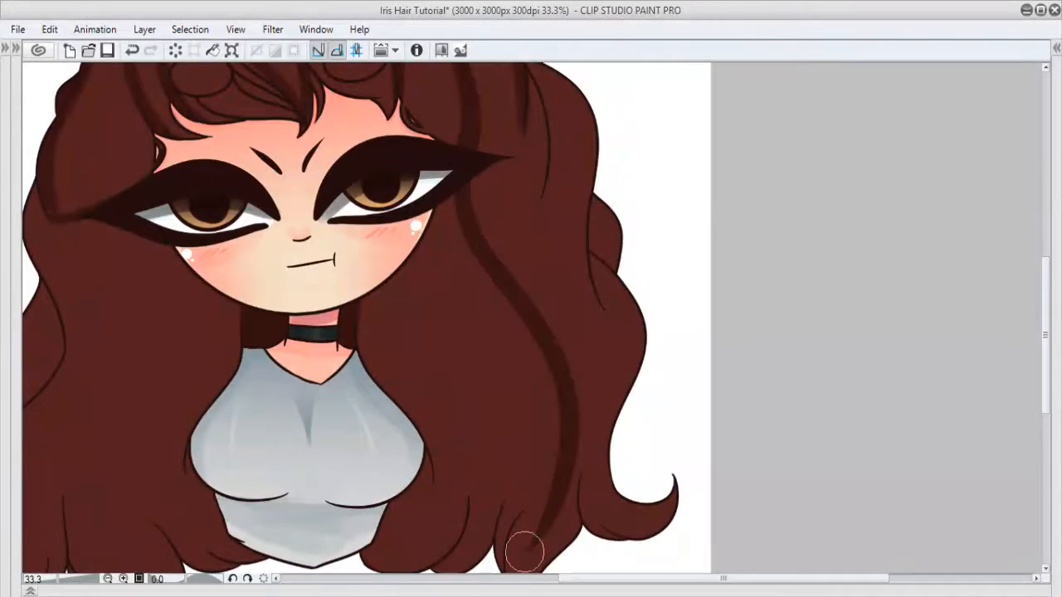
pyautogui.moveTo(557, 487)
pyautogui.mouseDown()
pyautogui.moveTo(557, 386)
pyautogui.moveTo(524, 469)
pyautogui.moveTo(524, 506)
pyautogui.mouseUp()
pyautogui.hotkey('ctrl', 'z')
pyautogui.hotkey('ctrl', 'z')
pyautogui.moveTo(544, 306); pyautogui.dragTo(538, 383)
pyautogui.hotkey('ctrl', 'z')
pyautogui.moveTo(525, 253); pyautogui.dragTo(518, 330)
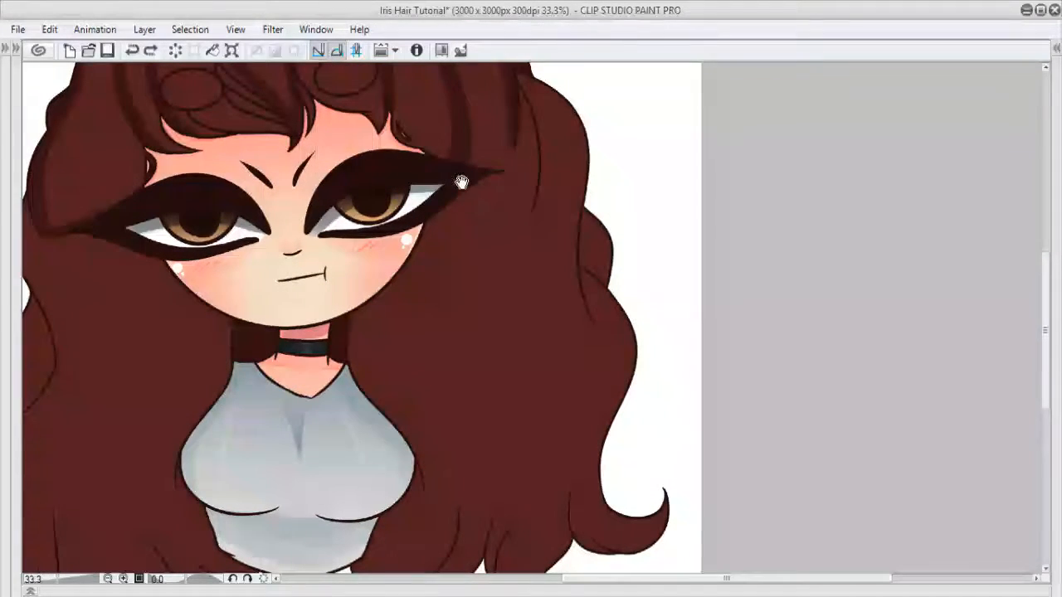
pyautogui.moveTo(457, 141)
pyautogui.mouseDown()
pyautogui.moveTo(451, 225)
pyautogui.moveTo(520, 568)
pyautogui.mouseUp()
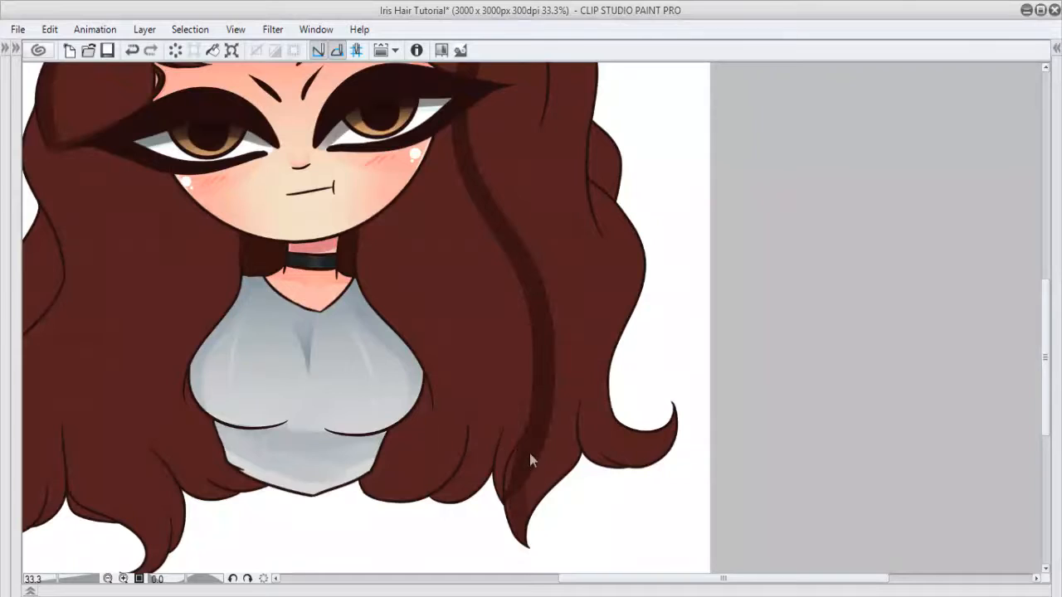
# Step: Paint a curved dark strand line from the top of the right back lock down into the long wavy strand
pyautogui.moveTo(531, 460); pyautogui.dragTo(548, 567)
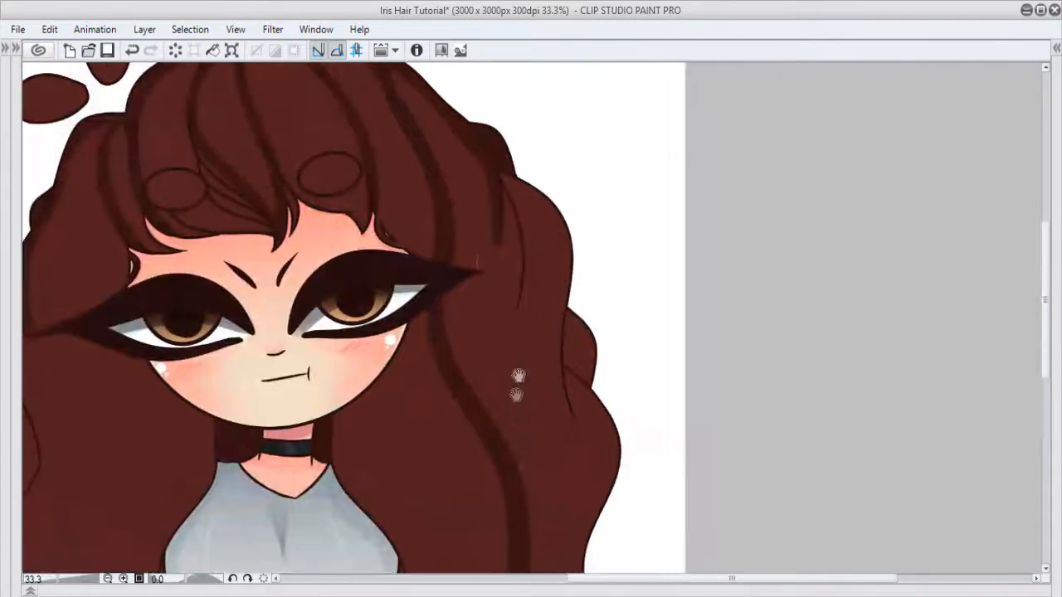
pyautogui.moveTo(489, 178); pyautogui.dragTo(517, 437)
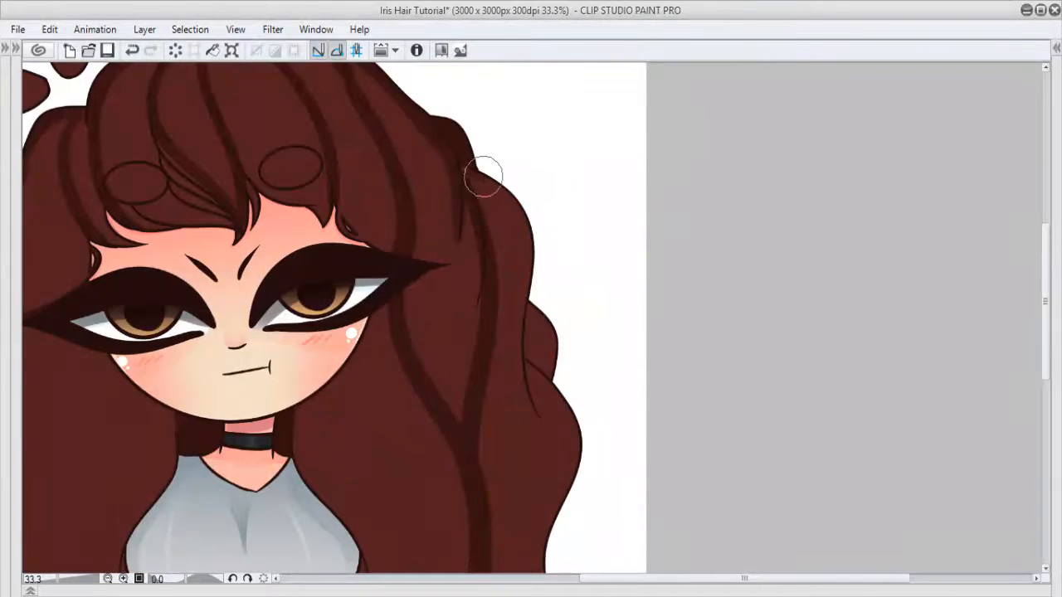
# Step: Paint a long wavy dark strand line through the outer right-hand curls, from the upper back lock down to the flicked tip
pyautogui.moveTo(484, 176); pyautogui.dragTo(533, 422)
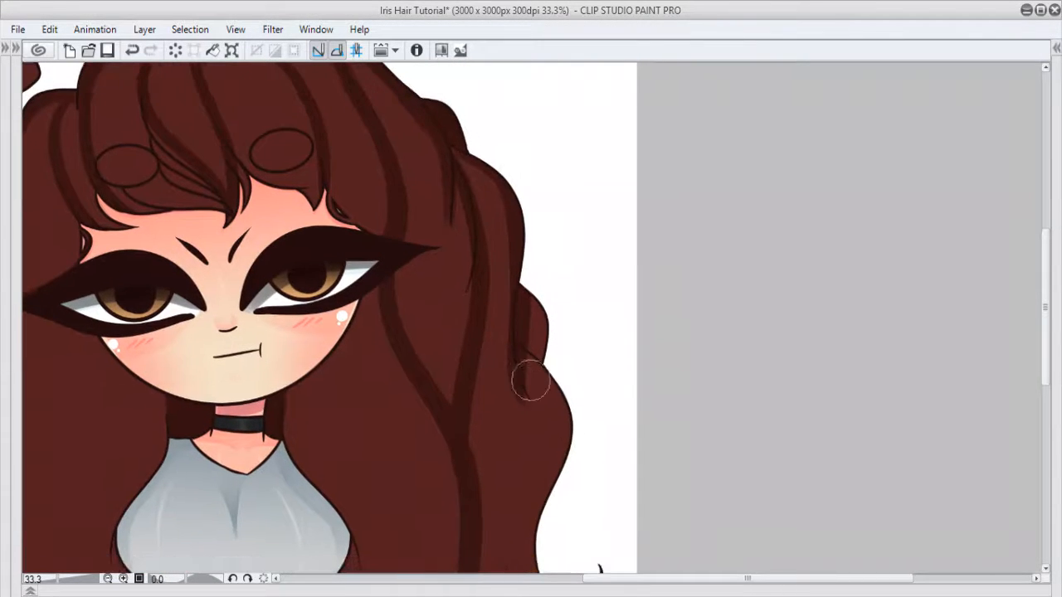
pyautogui.moveTo(531, 374); pyautogui.dragTo(569, 490)
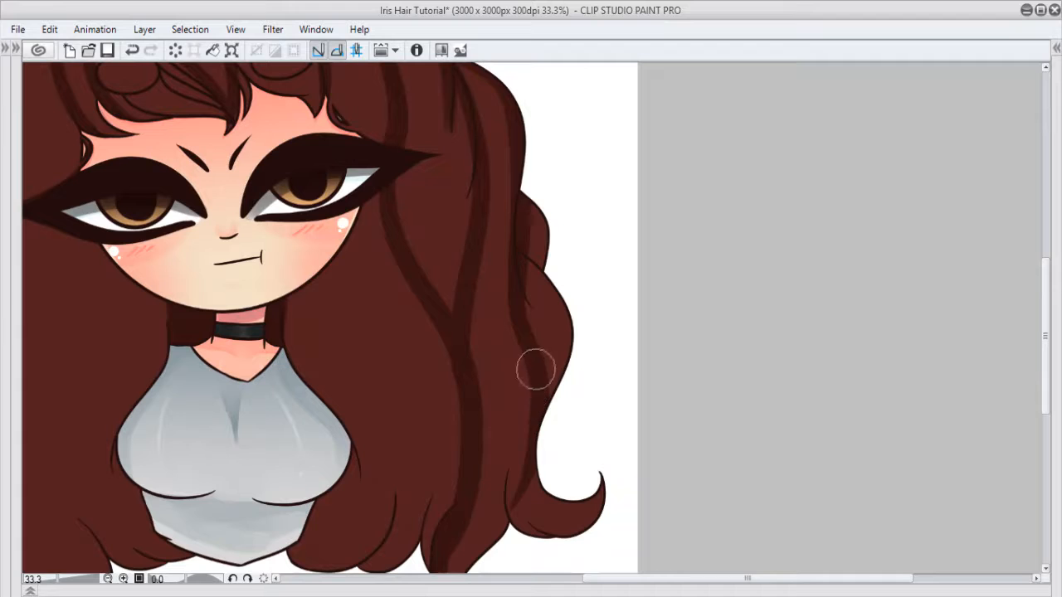
pyautogui.moveTo(526, 327); pyautogui.dragTo(550, 517)
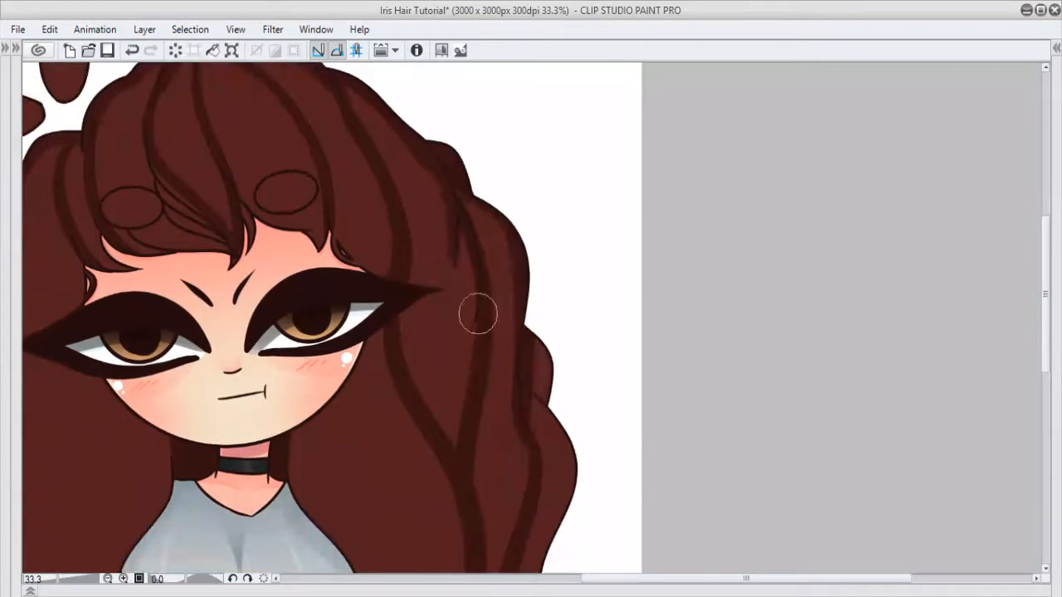
# Step: Paint another dark strand line through the right-hand lengths, from below the upper back lock down between the existing strands
pyautogui.moveTo(474, 308); pyautogui.dragTo(543, 522)
pyautogui.moveTo(505, 462); pyautogui.dragTo(506, 390)
pyautogui.hotkey('ctrl', 'z')
pyautogui.moveTo(479, 303); pyautogui.dragTo(520, 500)
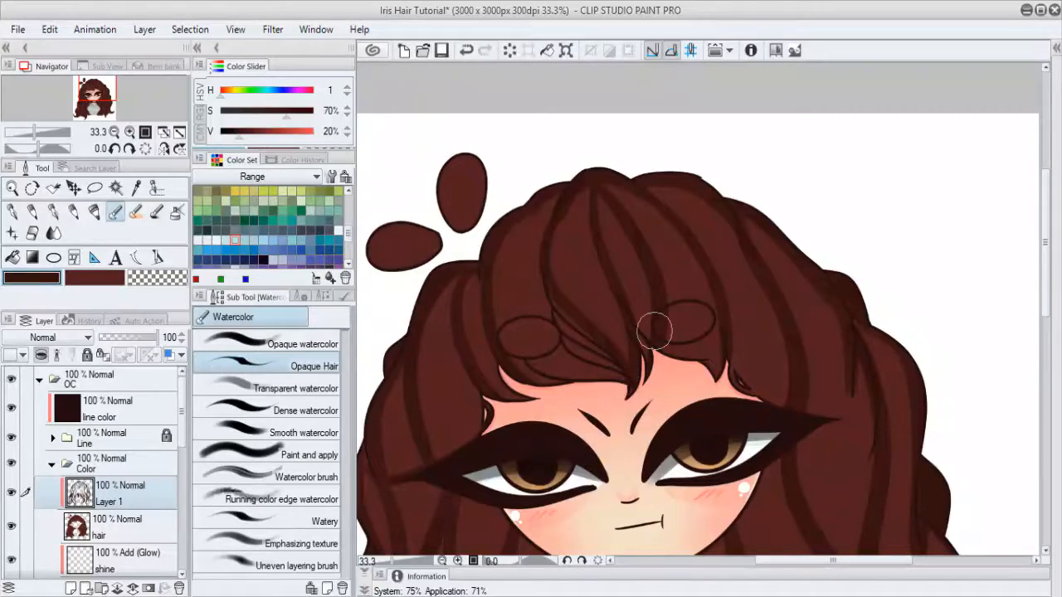
# Step: Examine the strand lines across the whole hair, from the crown to the lower tips on both sides
pyautogui.scroll(-5, 655, 332)
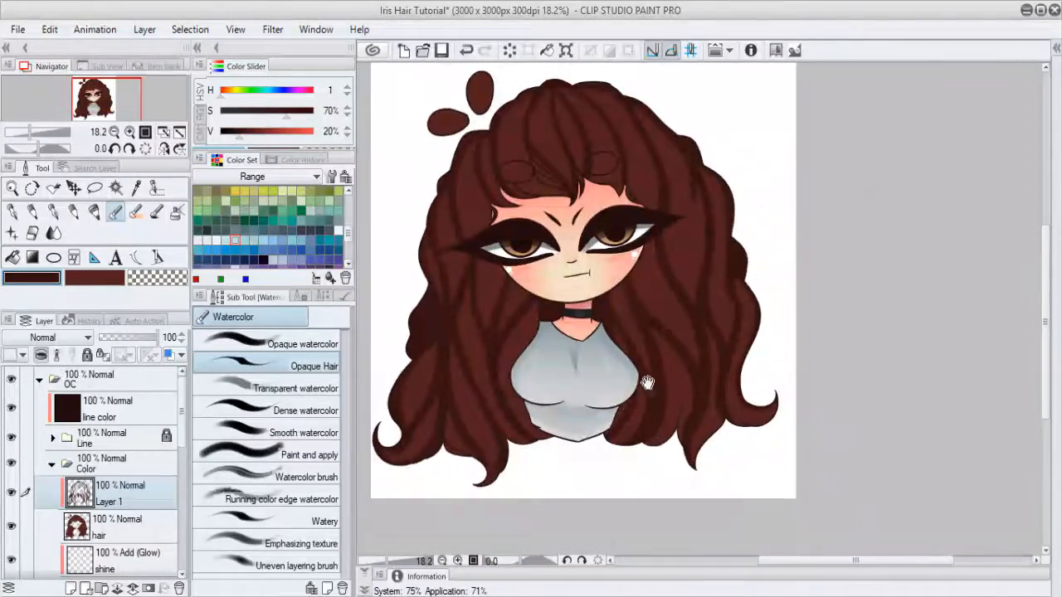
pyautogui.scroll(2, 654, 350)
pyautogui.moveTo(520, 376); pyautogui.dragTo(663, 404)
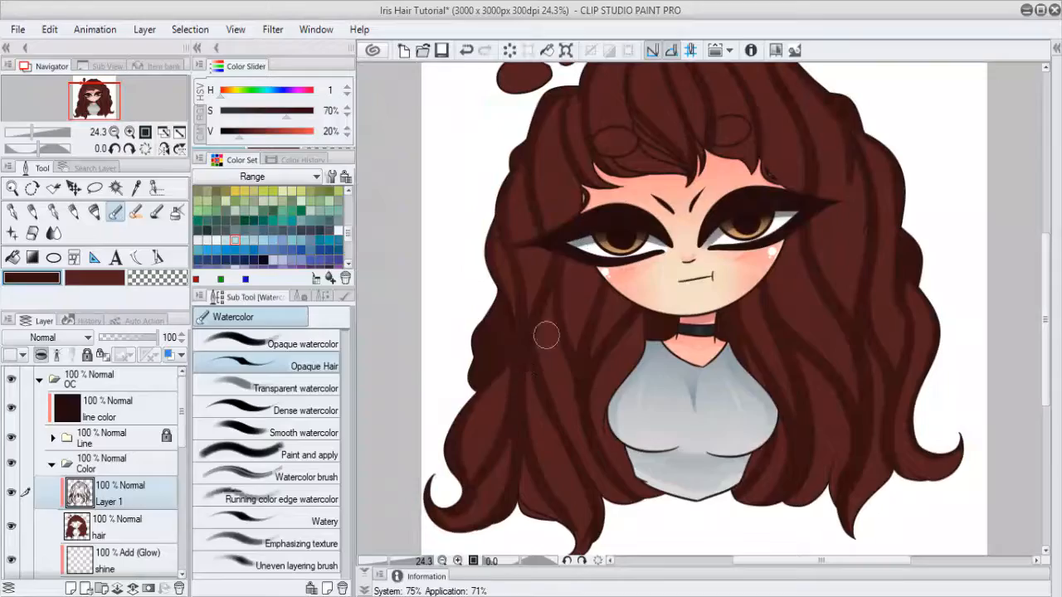
pyautogui.moveTo(650, 398); pyautogui.dragTo(589, 355)
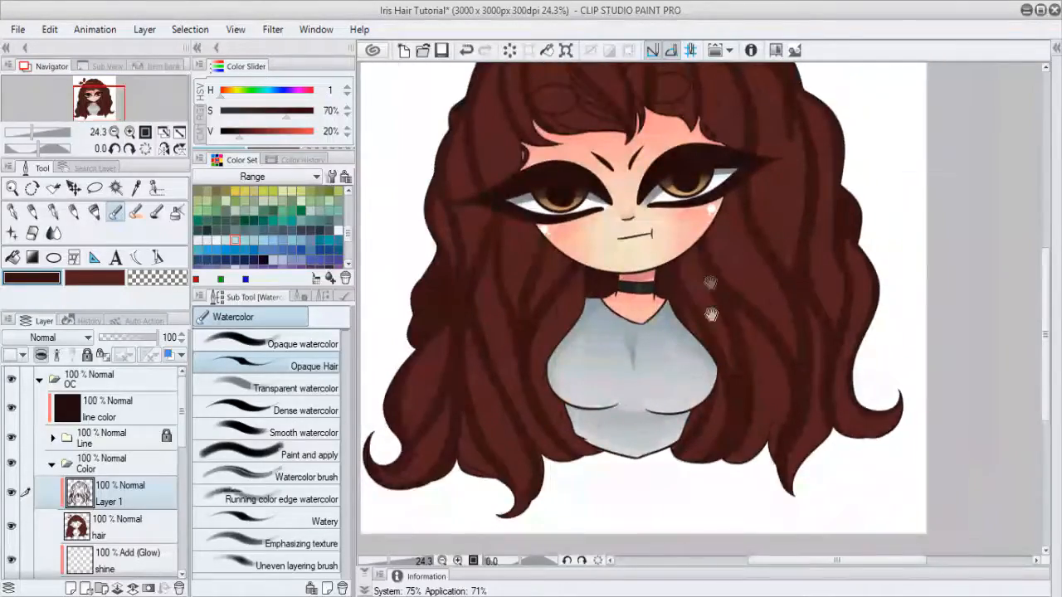
pyautogui.moveTo(711, 315); pyautogui.dragTo(788, 409)
pyautogui.scroll(-2, 703, 378)
pyautogui.scroll(2, 502, 246)
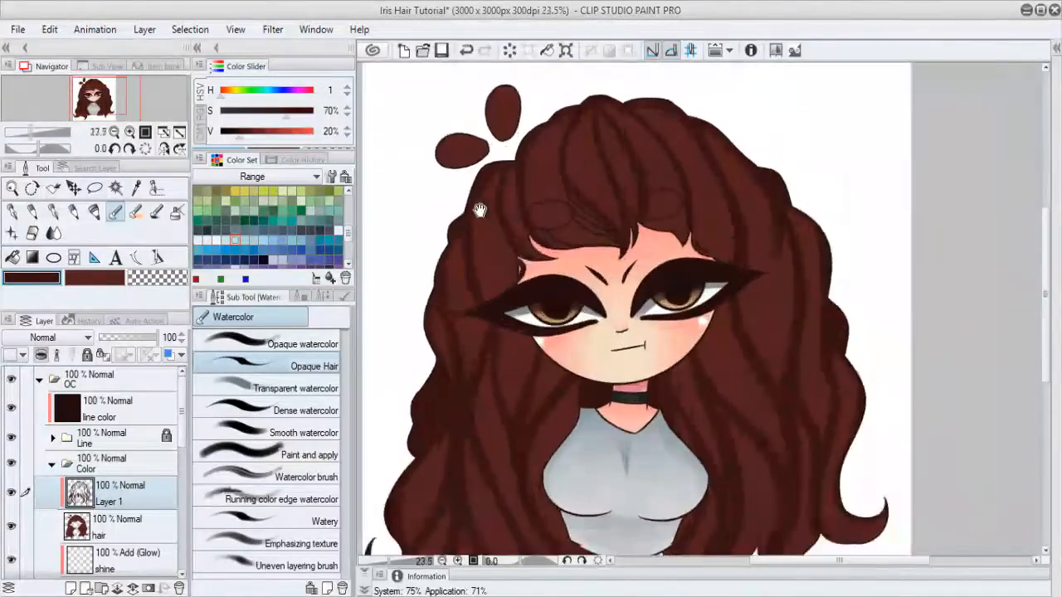
# Step: Add a new layer above Layer 1 and paint dark brown shading on both ends of the two oval hair pieces with Opaque watercolor
pyautogui.scroll(3, 505, 237)
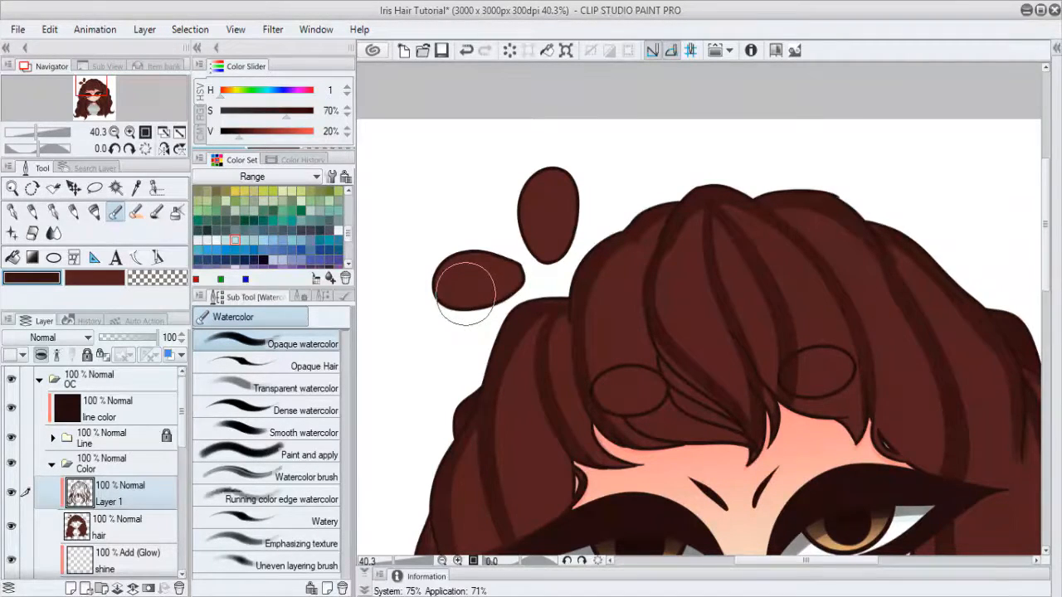
pyautogui.hotkey('ctrl', 'shift', 'n')
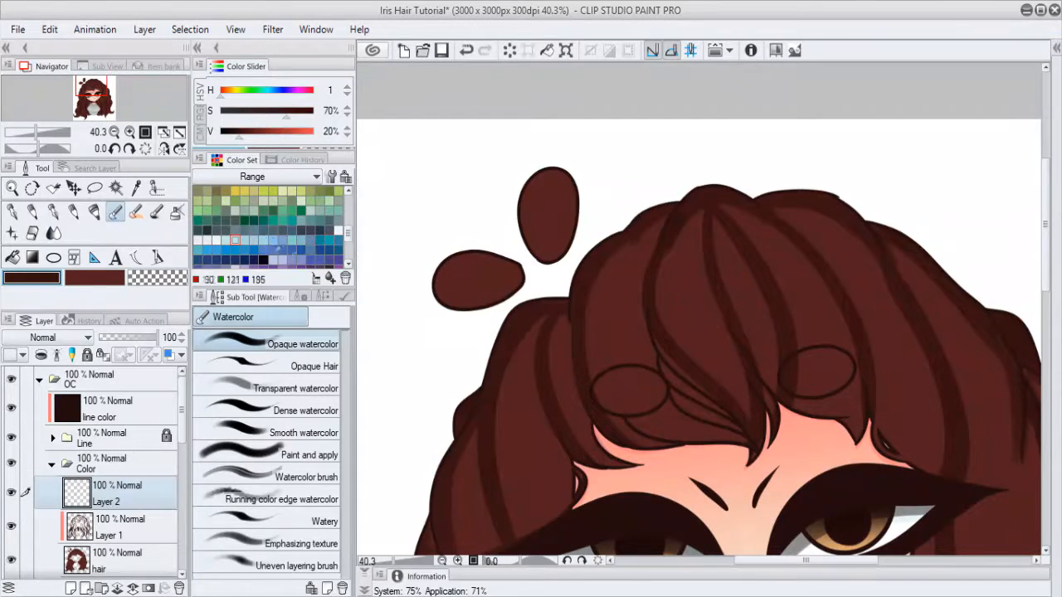
pyautogui.moveTo(445, 297)
pyautogui.mouseDown()
pyautogui.moveTo(460, 284)
pyautogui.moveTo(448, 253)
pyautogui.mouseUp()
pyautogui.scroll(1, 460, 282)
pyautogui.hotkey('ctrl', 'z')
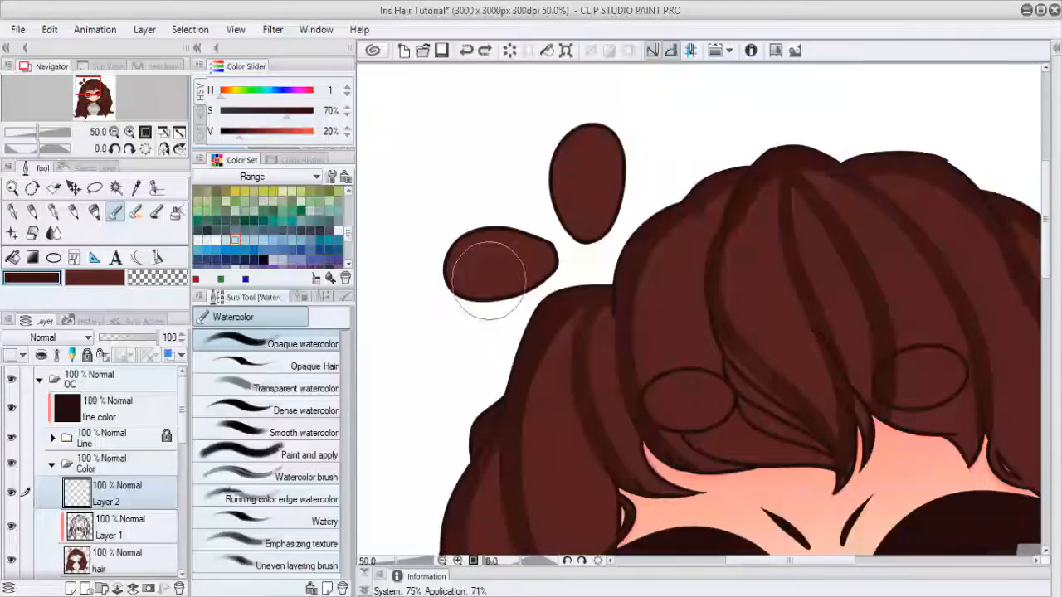
pyautogui.moveTo(479, 264)
pyautogui.mouseDown()
pyautogui.moveTo(448, 265)
pyautogui.moveTo(468, 264)
pyautogui.mouseUp()
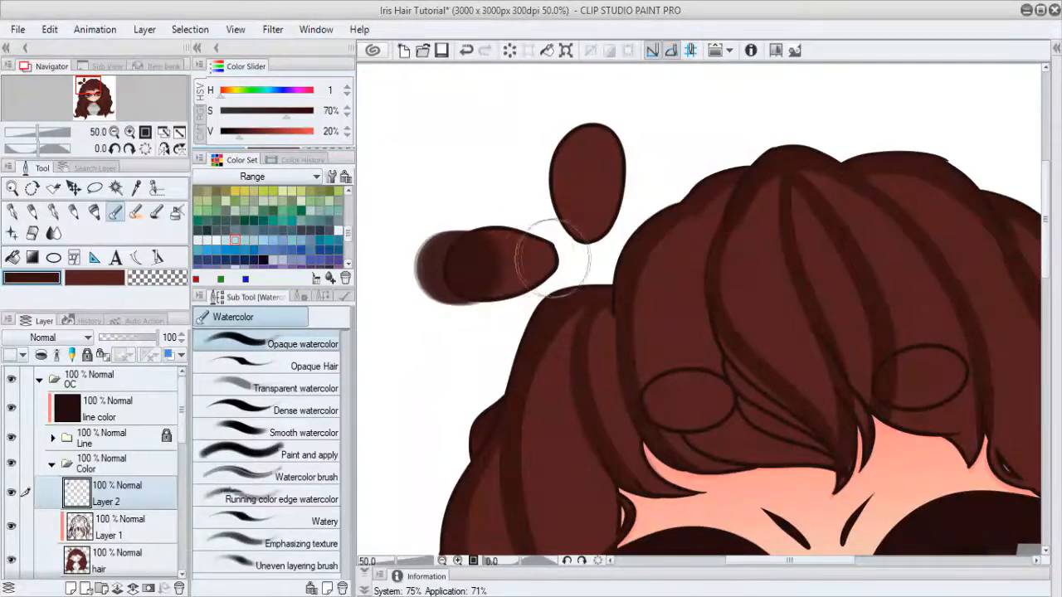
pyautogui.moveTo(590, 137)
pyautogui.mouseDown()
pyautogui.moveTo(581, 108)
pyautogui.moveTo(620, 170)
pyautogui.mouseUp()
pyautogui.moveTo(549, 252)
pyautogui.mouseDown()
pyautogui.moveTo(589, 252)
pyautogui.moveTo(587, 220)
pyautogui.moveTo(584, 241)
pyautogui.moveTo(566, 250)
pyautogui.moveTo(585, 224)
pyautogui.mouseUp()
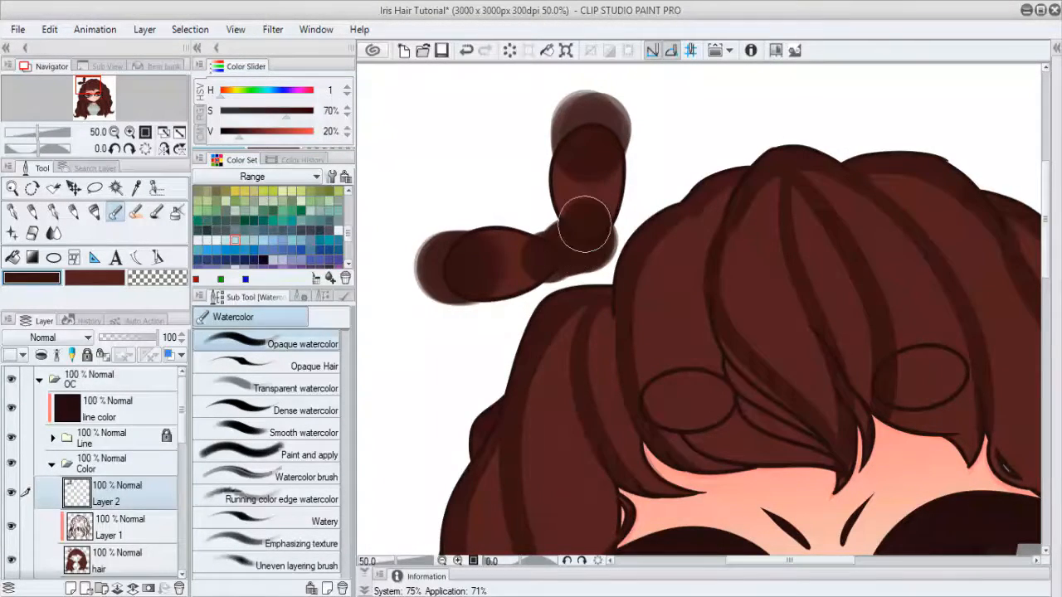
pyautogui.scroll(-4, 599, 323)
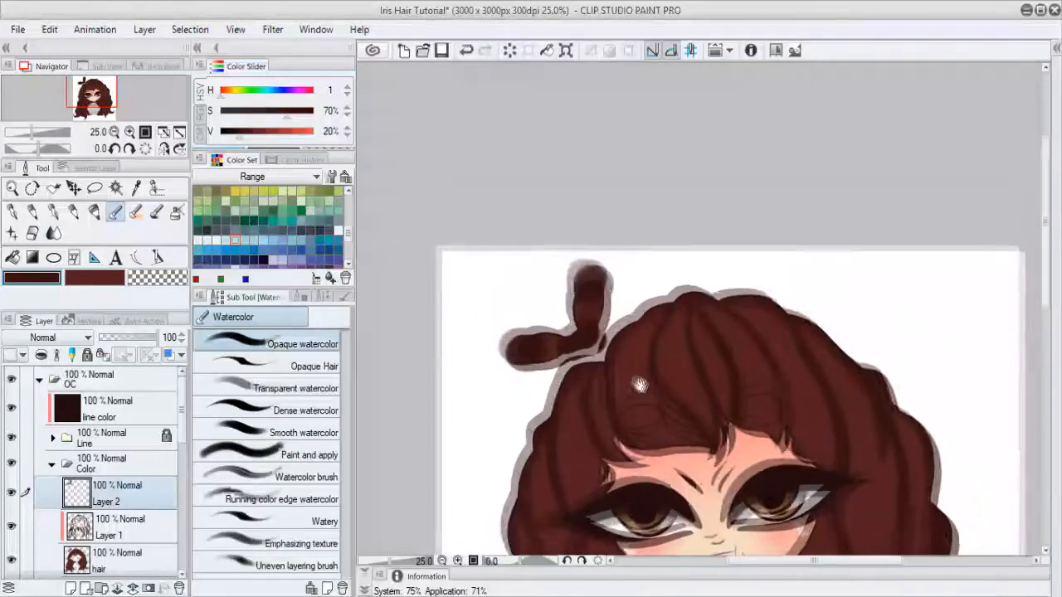
pyautogui.scroll(3, 463, 355)
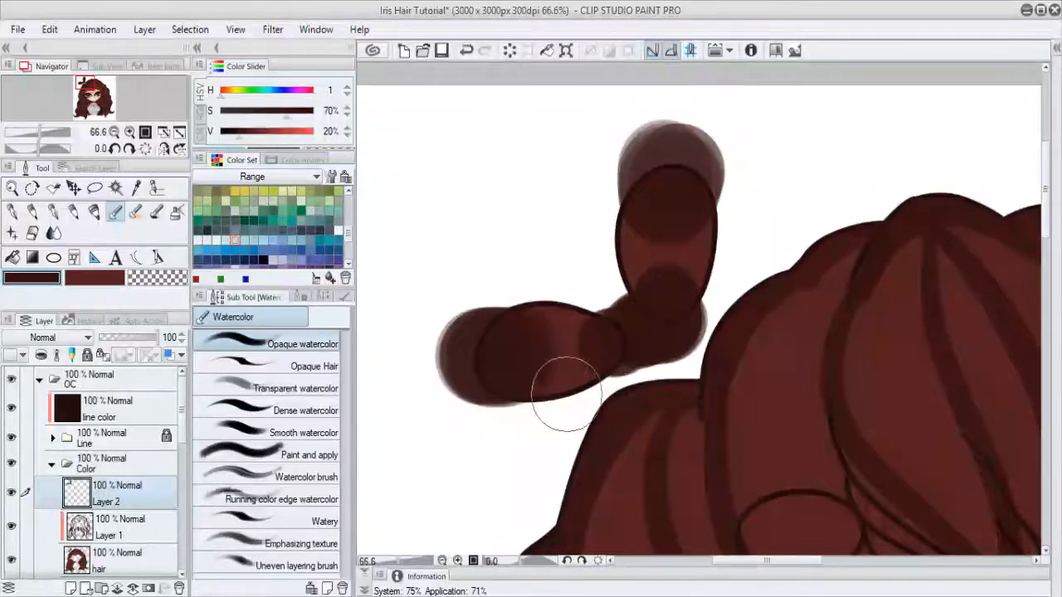
pyautogui.moveTo(653, 200)
pyautogui.mouseDown()
pyautogui.moveTo(660, 303)
pyautogui.moveTo(630, 323)
pyautogui.mouseUp()
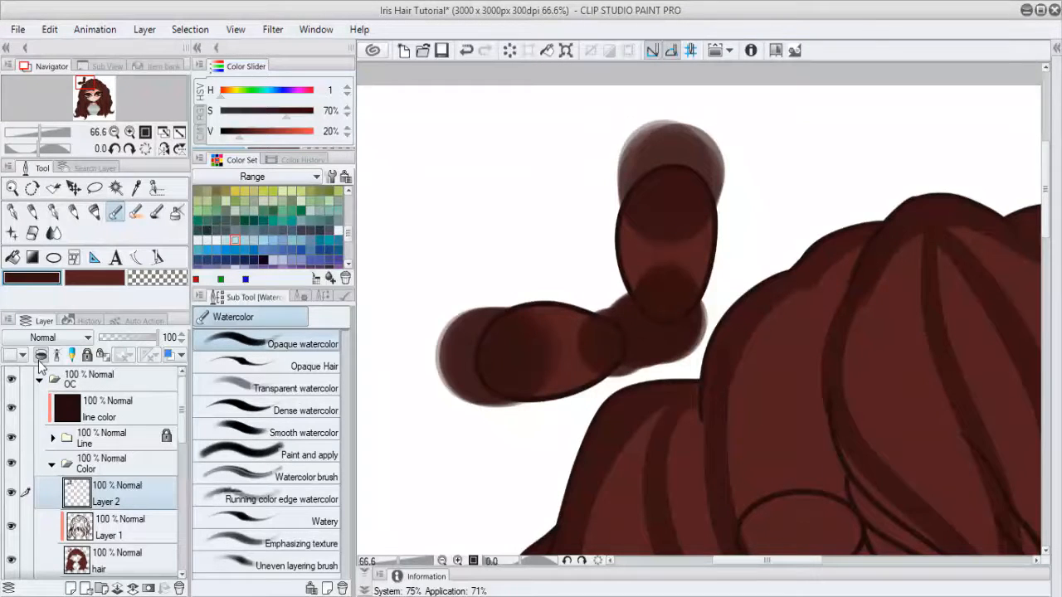
# Step: Clip the ovals' shading layer to the layer below and merge it into Layer 1
pyautogui.click(40, 359)
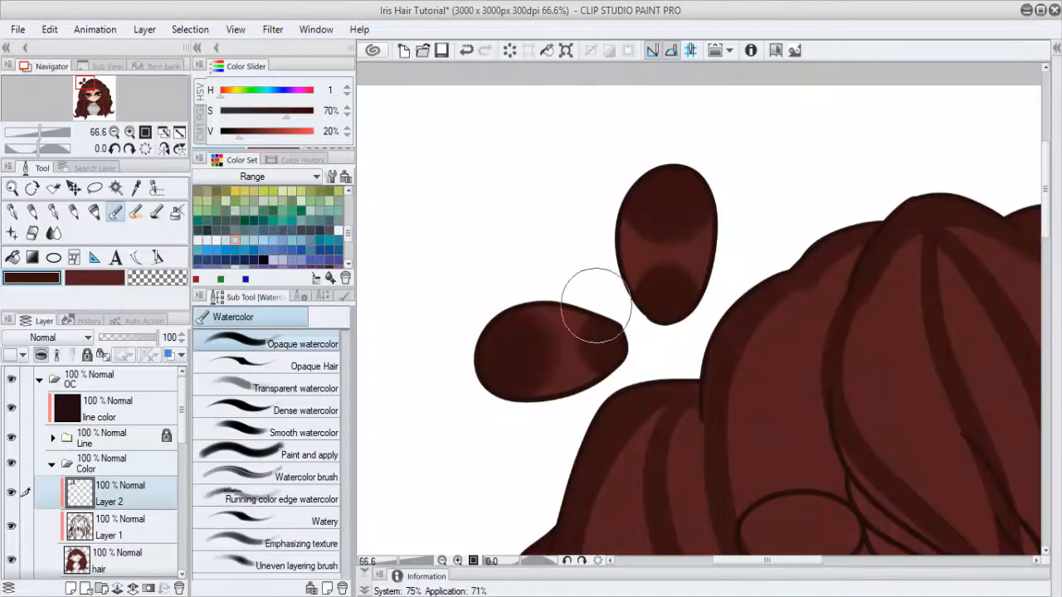
pyautogui.scroll(-2, 572, 324)
pyautogui.moveTo(559, 486); pyautogui.dragTo(520, 318)
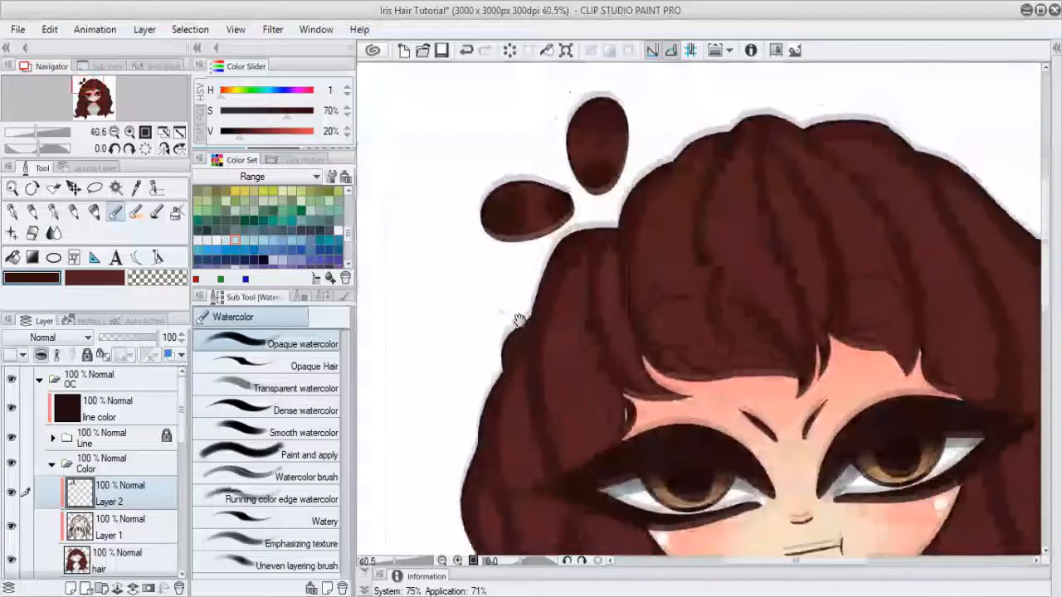
pyautogui.scroll(-2, 506, 306)
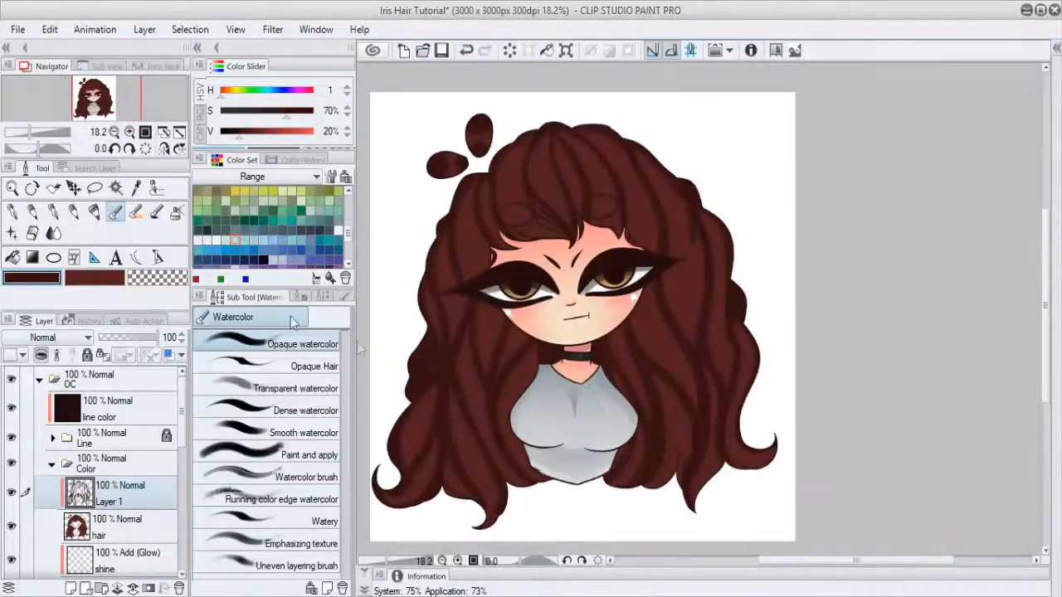
pyautogui.moveTo(564, 411); pyautogui.dragTo(515, 329)
# Step: Darken the lower hair lengths with a vertical Foreground to transparent gradient fading upward from the hair tips to the choker
pyautogui.click(32, 258)
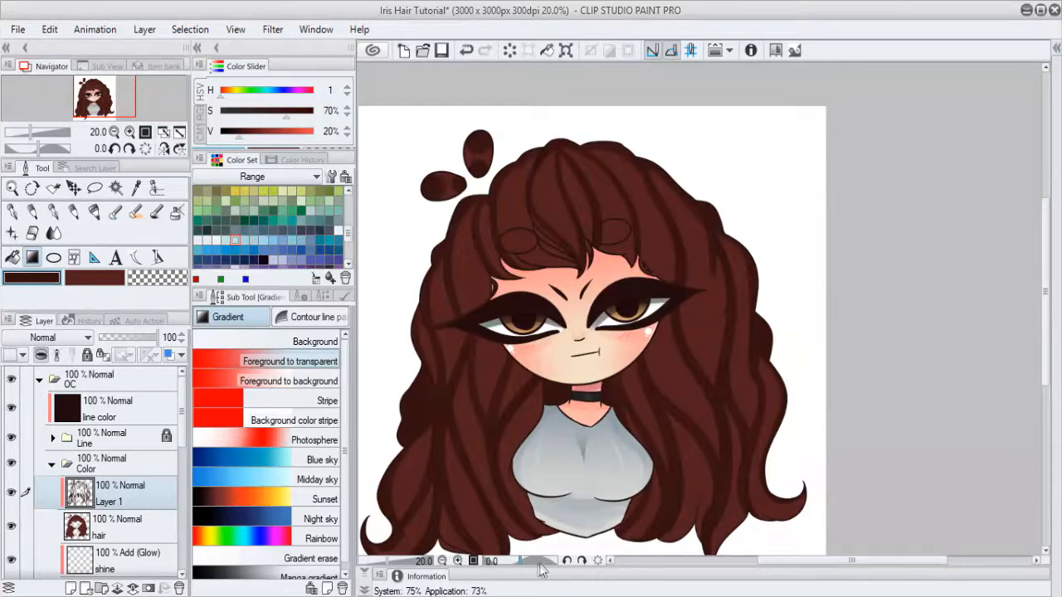
pyautogui.scroll(1, 562, 271)
pyautogui.moveTo(564, 270); pyautogui.dragTo(583, 324)
pyautogui.scroll(2, 578, 320)
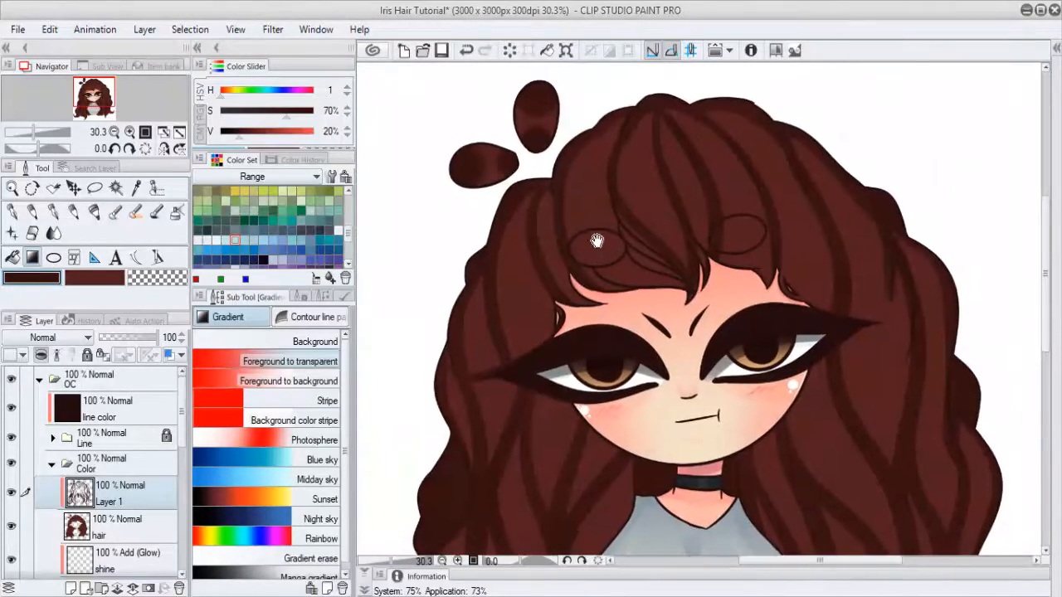
pyautogui.scroll(-1, 622, 298)
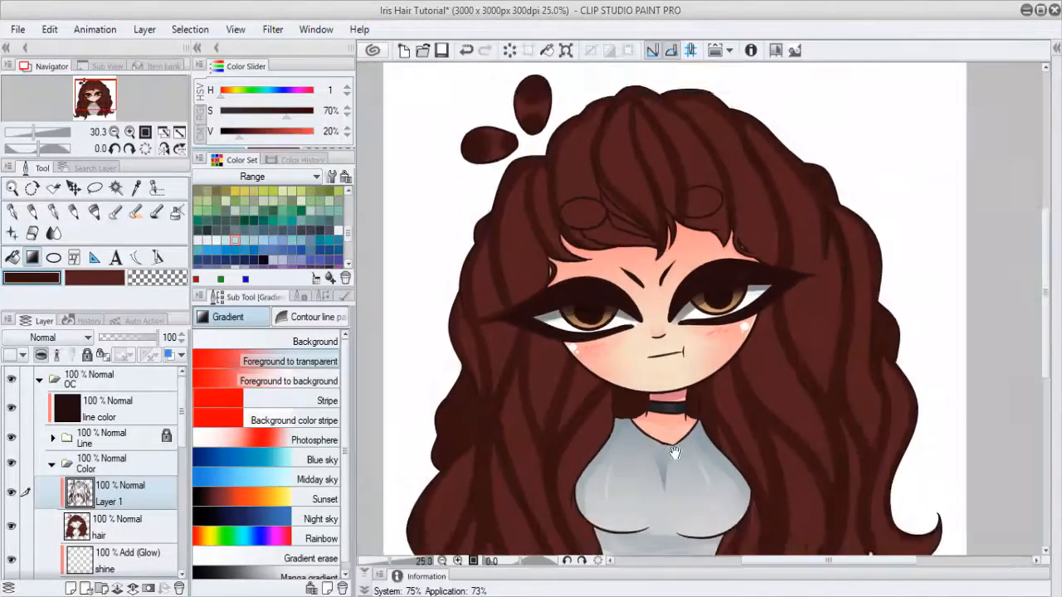
pyautogui.moveTo(567, 405); pyautogui.dragTo(628, 354)
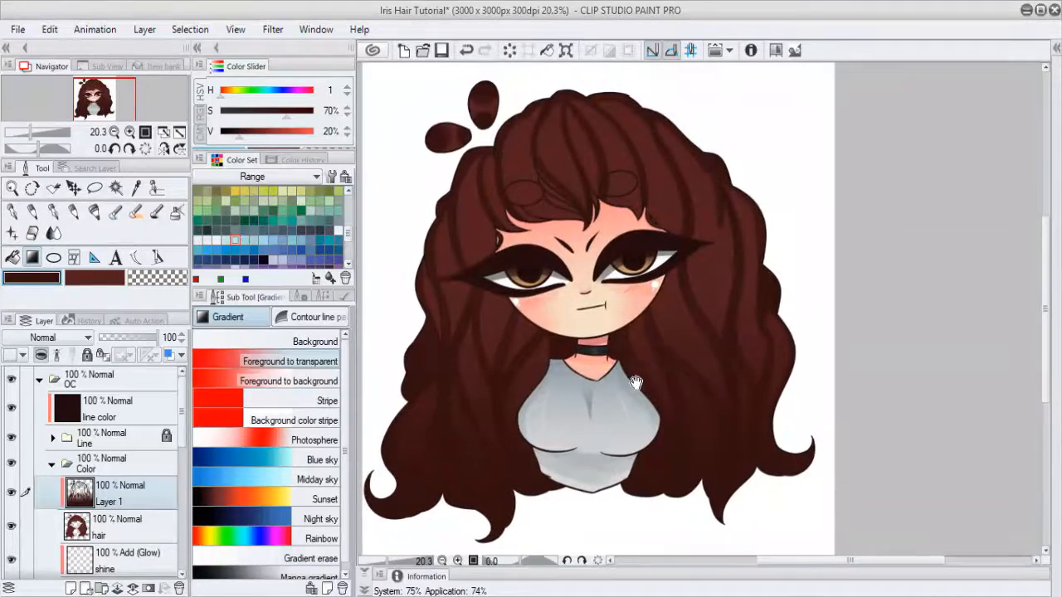
pyautogui.hotkey('ctrl', 'z')
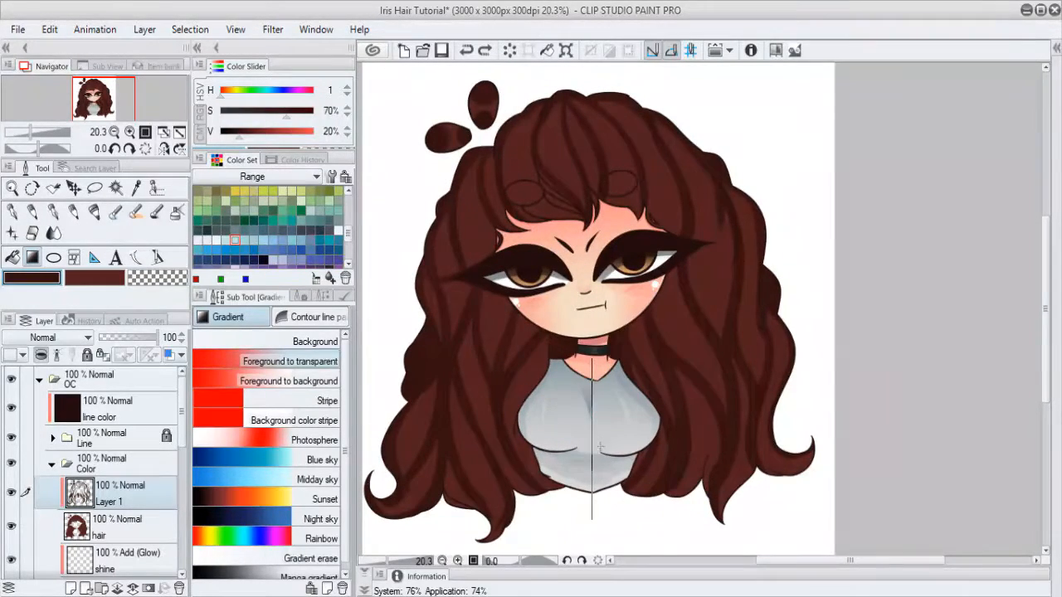
pyautogui.moveTo(592, 357); pyautogui.dragTo(592, 519)
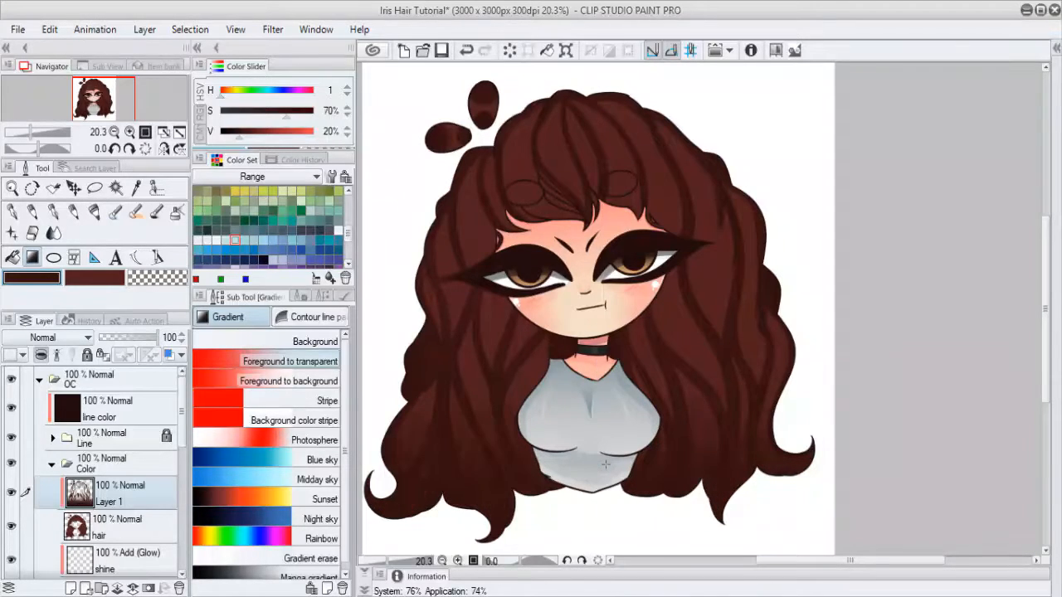
pyautogui.moveTo(615, 366); pyautogui.dragTo(606, 419)
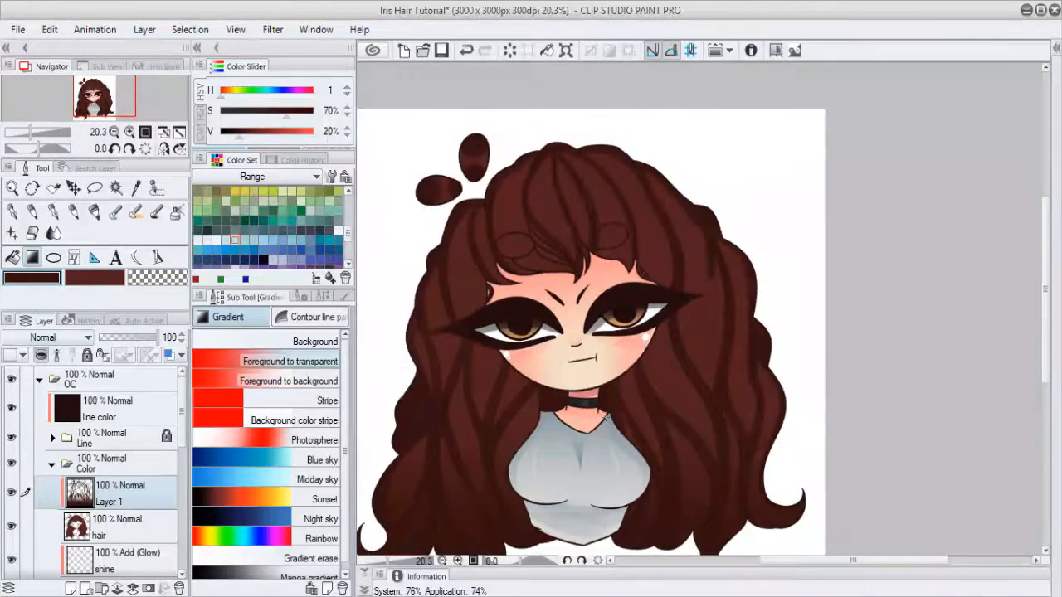
# Step: Darken the crown, the top of the bangs and the upper side curls in dark brown with a large Soft airbrush
pyautogui.scroll(1, 605, 415)
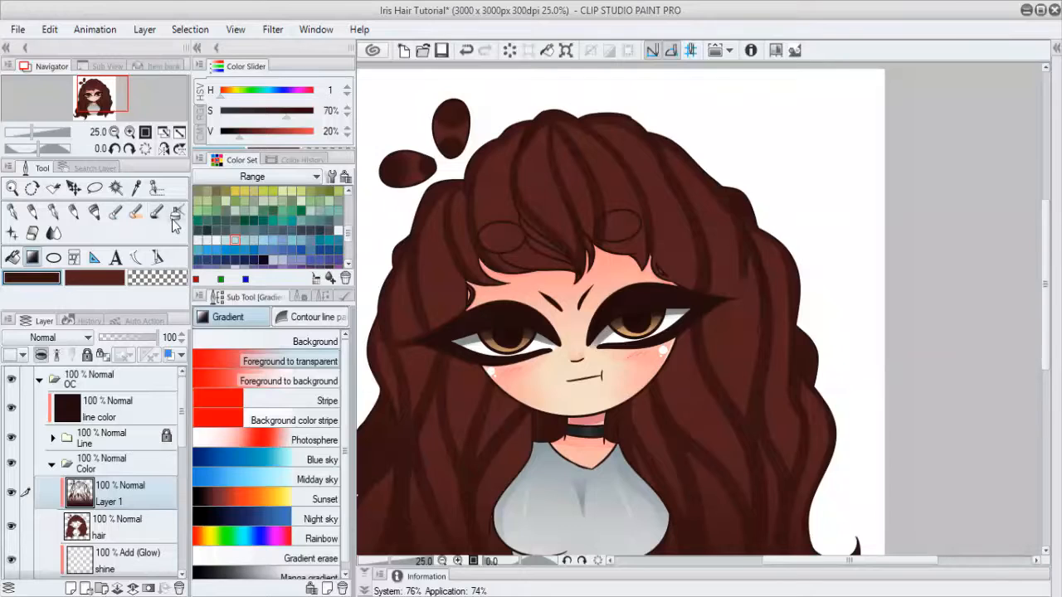
pyautogui.click(175, 215)
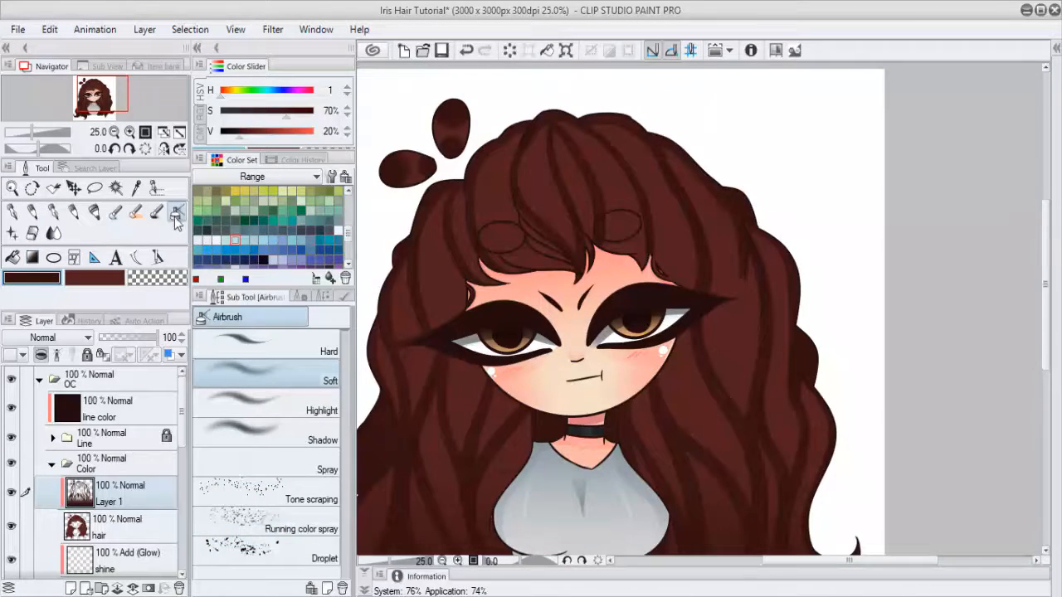
pyautogui.hotkey('ctrl', '+')
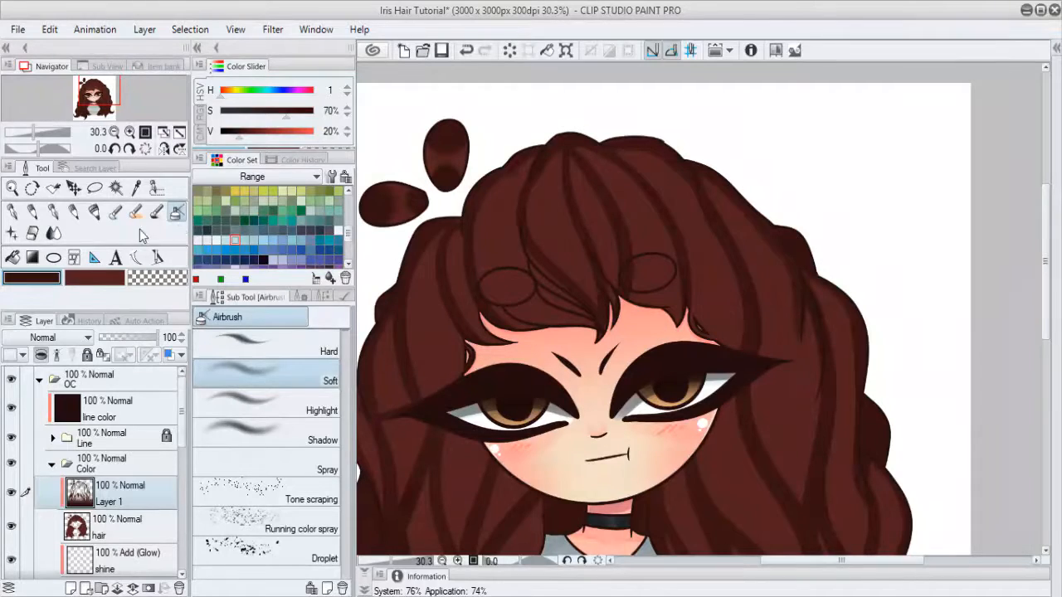
pyautogui.scroll(1, 661, 353)
pyautogui.moveTo(563, 266); pyautogui.dragTo(557, 315)
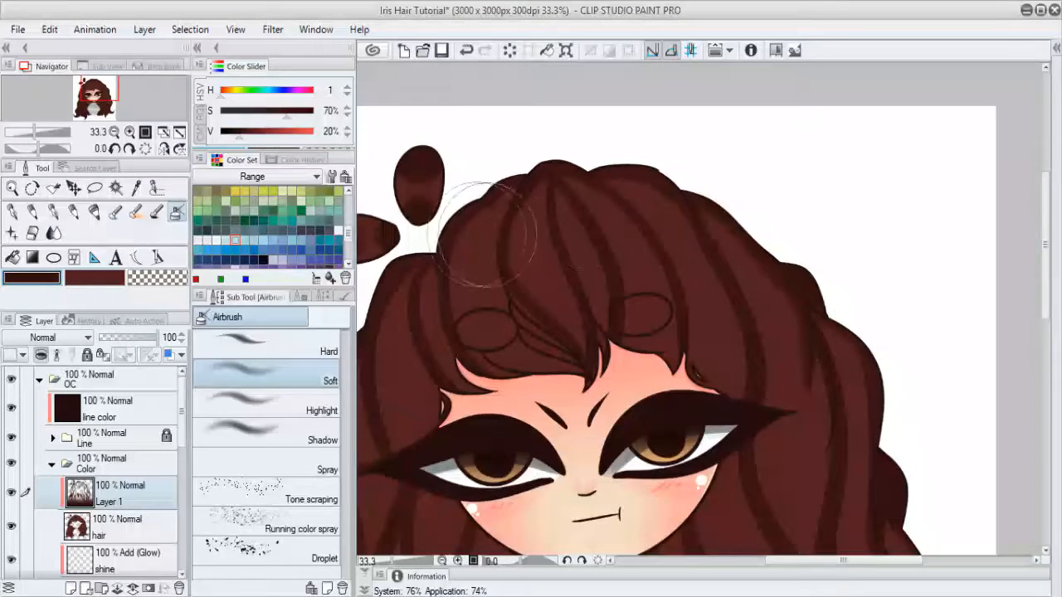
pyautogui.hotkey('ctrl', 'z')
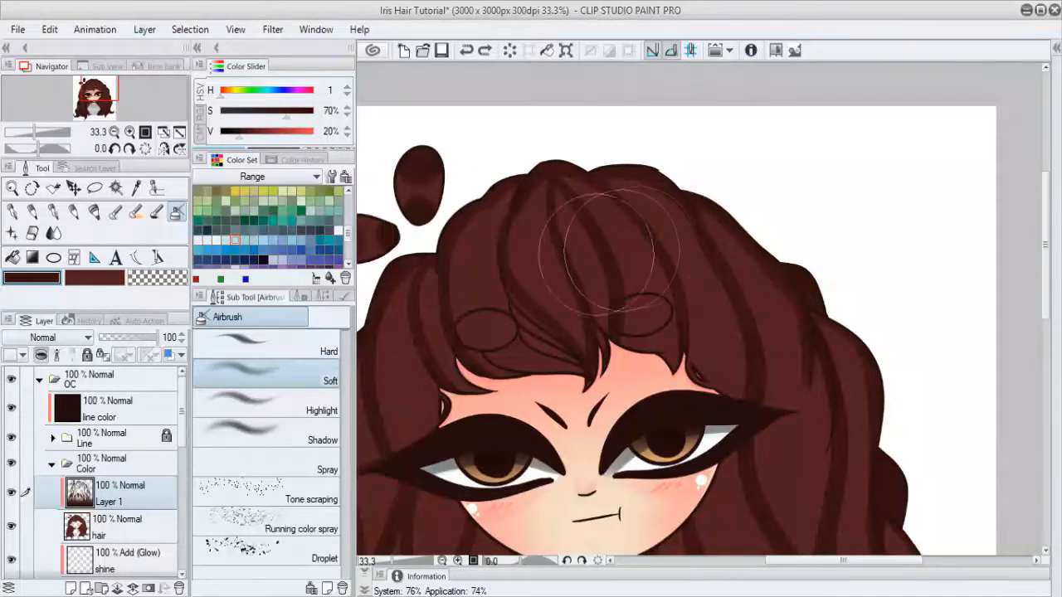
pyautogui.click(304, 296)
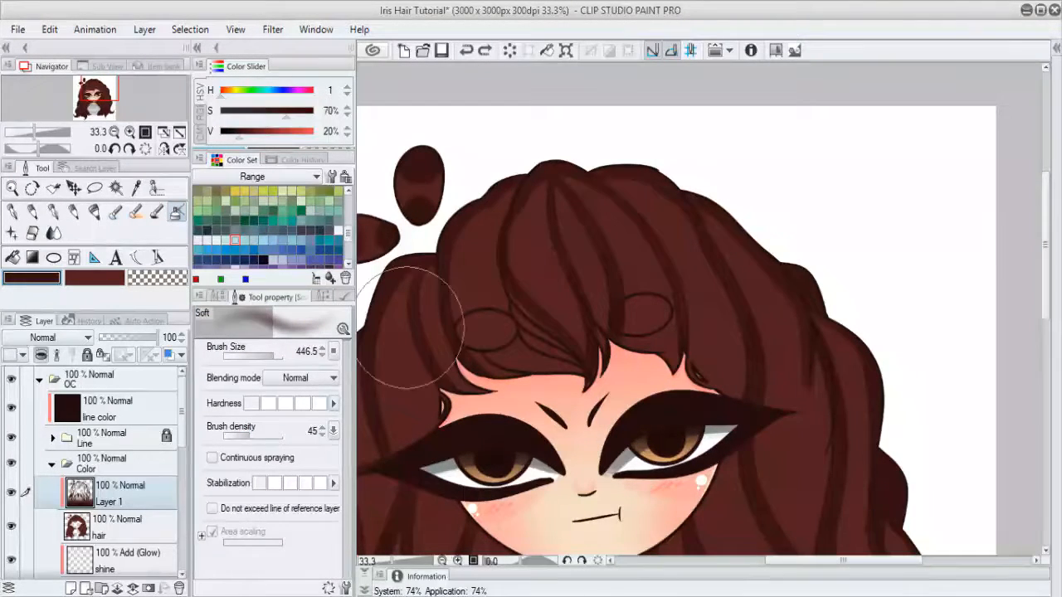
pyautogui.moveTo(450, 201)
pyautogui.mouseDown()
pyautogui.moveTo(566, 202)
pyautogui.moveTo(779, 247)
pyautogui.moveTo(691, 199)
pyautogui.moveTo(578, 182)
pyautogui.moveTo(472, 207)
pyautogui.moveTo(402, 261)
pyautogui.mouseUp()
pyautogui.moveTo(425, 371); pyautogui.dragTo(495, 325)
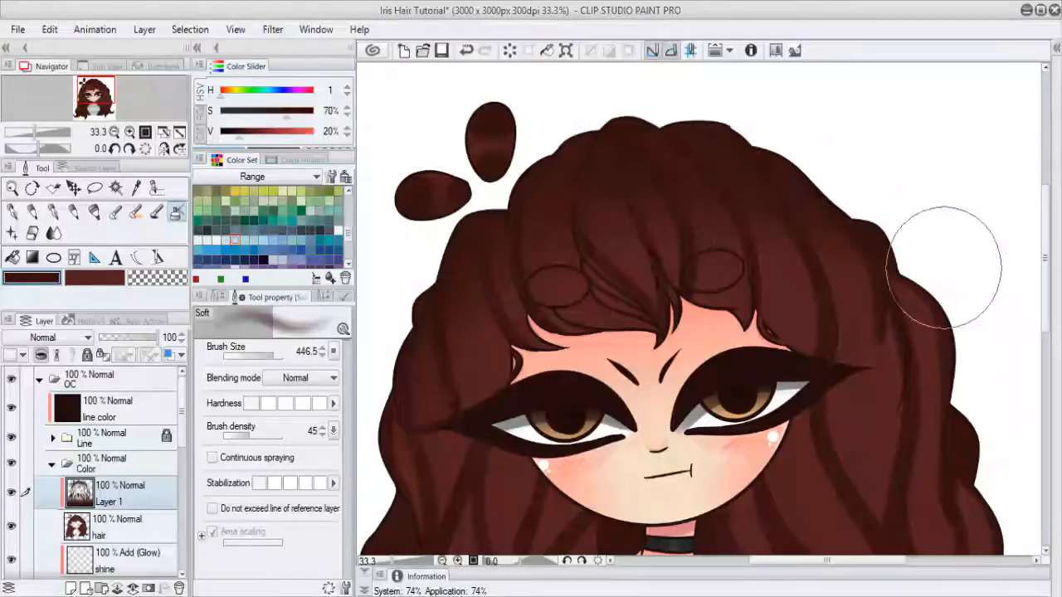
pyautogui.moveTo(941, 368); pyautogui.dragTo(858, 370)
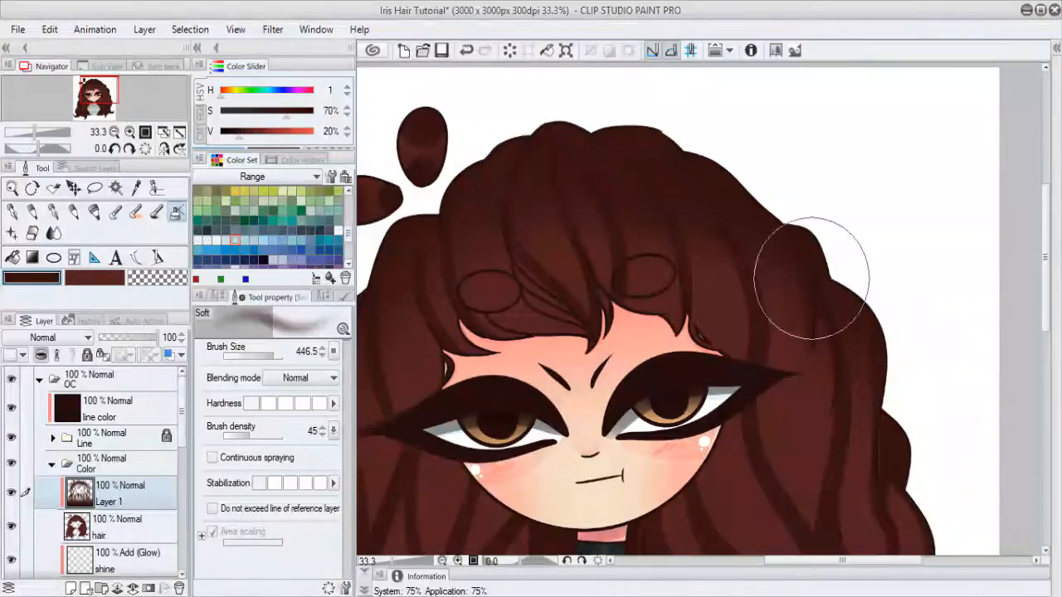
pyautogui.moveTo(736, 337)
pyautogui.mouseDown()
pyautogui.moveTo(709, 402)
pyautogui.moveTo(738, 432)
pyautogui.mouseUp()
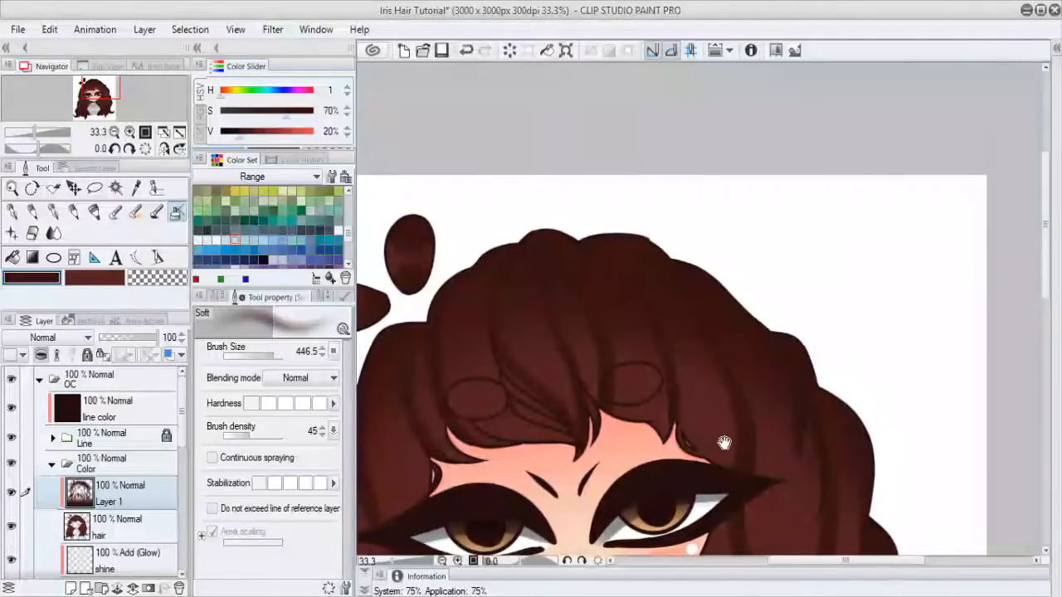
# Step: Shade the hair lengths on both sides of the face in dark brown with the Soft airbrush at size 596.4, and undo the last stroke
pyautogui.moveTo(570, 224)
pyautogui.mouseDown()
pyautogui.moveTo(510, 266)
pyautogui.moveTo(534, 273)
pyautogui.moveTo(512, 289)
pyautogui.mouseUp()
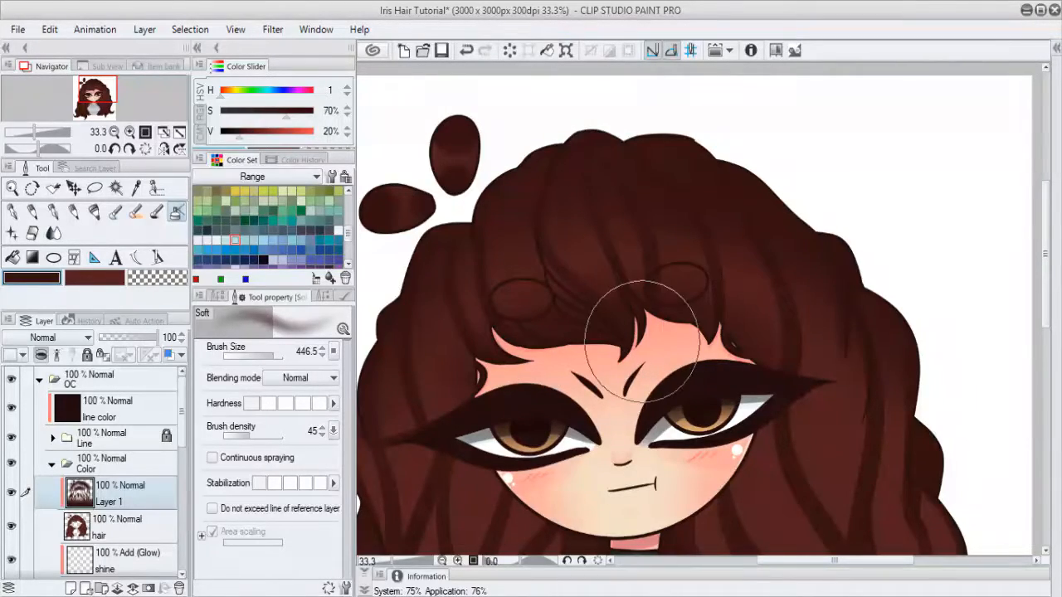
pyautogui.scroll(-5, 643, 343)
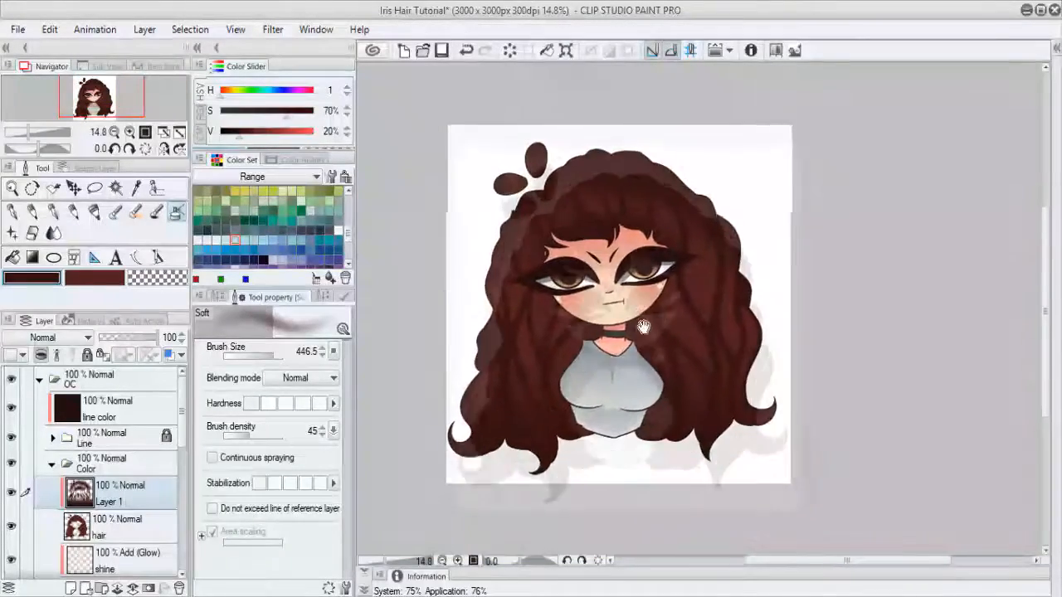
pyautogui.scroll(3, 676, 280)
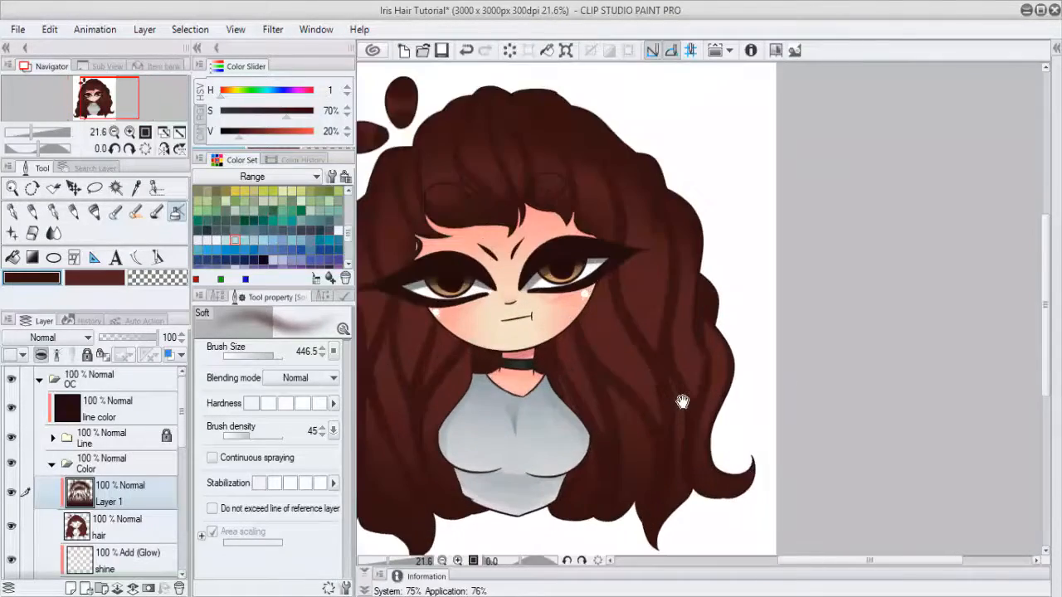
pyautogui.moveTo(588, 345); pyautogui.dragTo(700, 343)
pyautogui.scroll(-1, 703, 345)
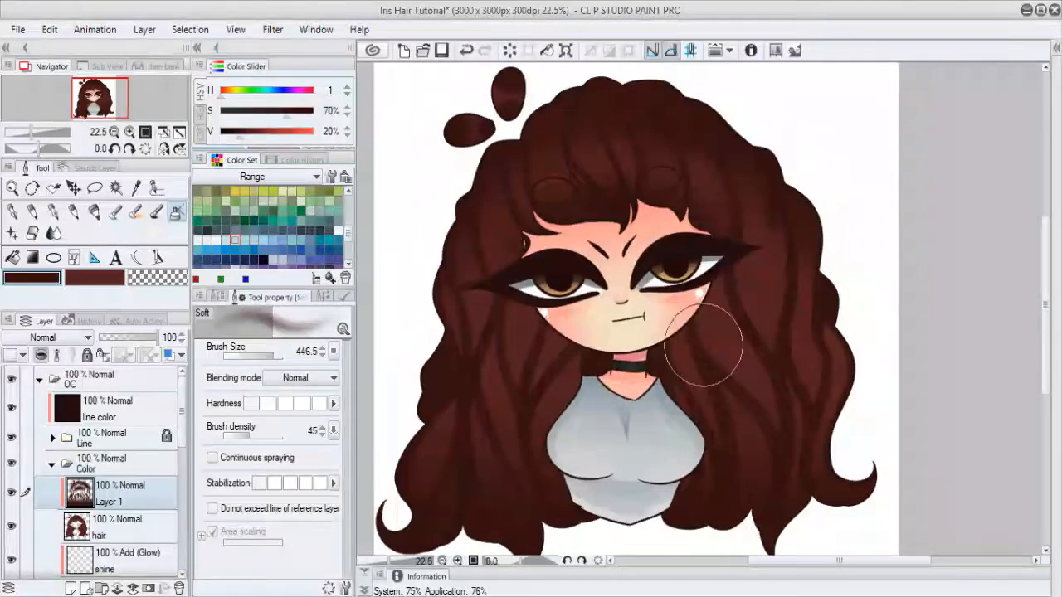
pyautogui.moveTo(526, 372)
pyautogui.mouseDown()
pyautogui.moveTo(576, 397)
pyautogui.moveTo(417, 332)
pyautogui.moveTo(531, 349)
pyautogui.mouseUp()
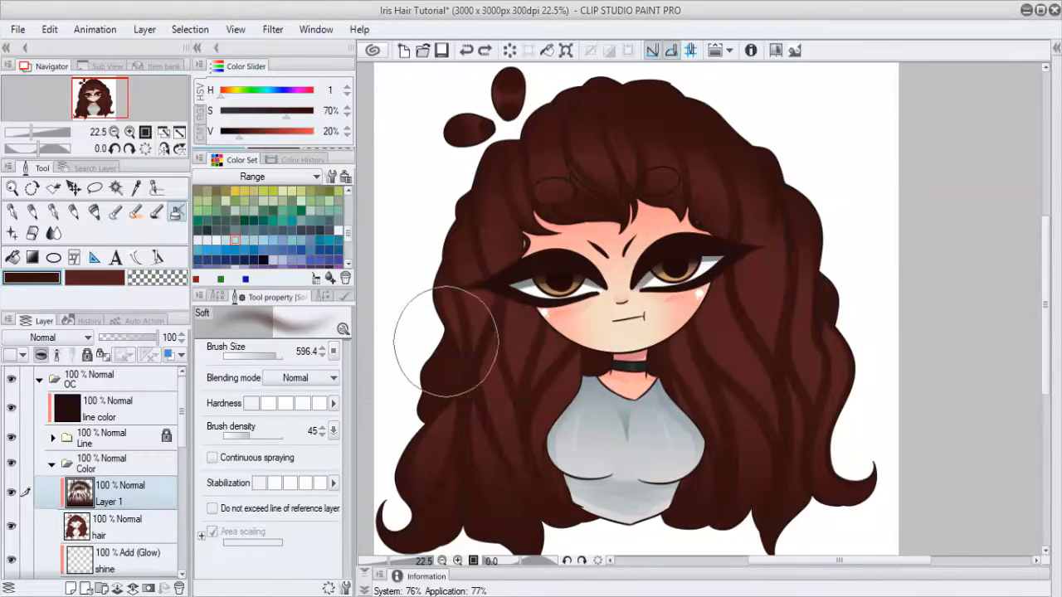
pyautogui.moveTo(799, 320); pyautogui.dragTo(890, 315)
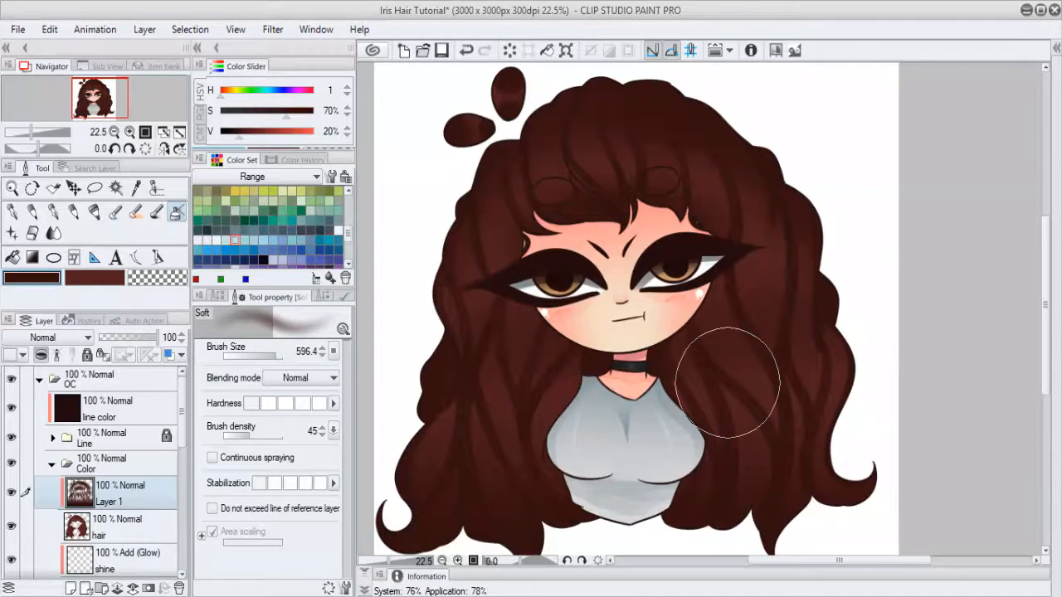
pyautogui.hotkey('ctrl', 'z')
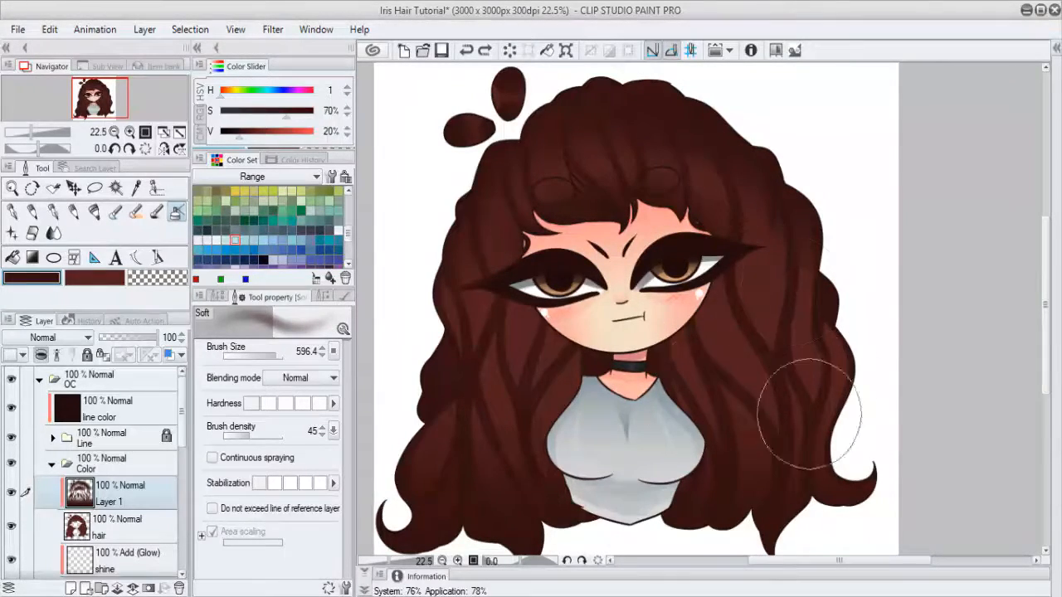
pyautogui.scroll(1, 783, 357)
pyautogui.scroll(-2, 710, 299)
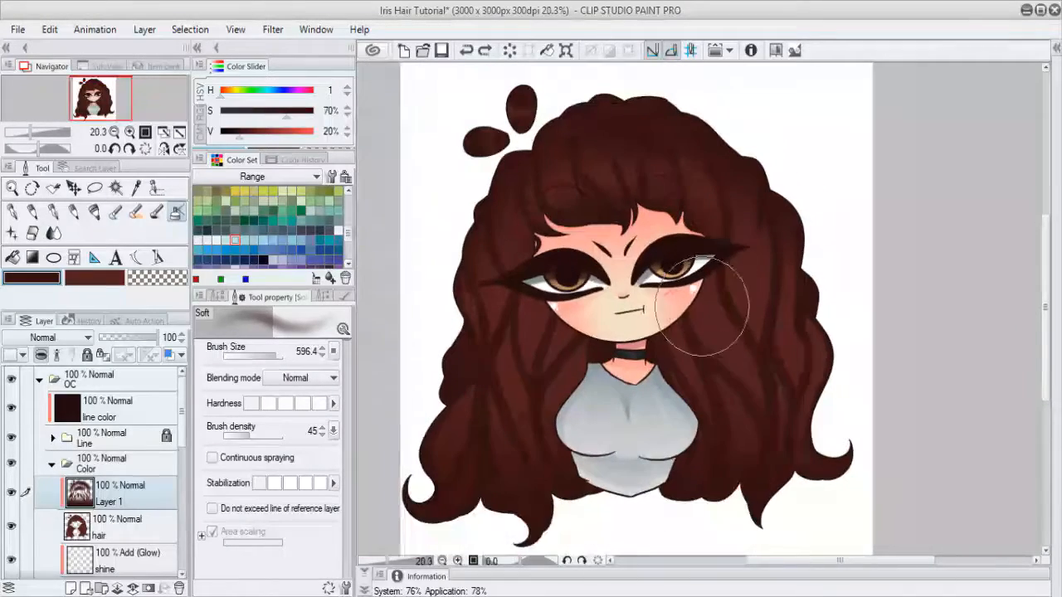
pyautogui.moveTo(664, 398)
pyautogui.mouseDown()
pyautogui.moveTo(688, 395)
pyautogui.moveTo(661, 397)
pyautogui.mouseUp()
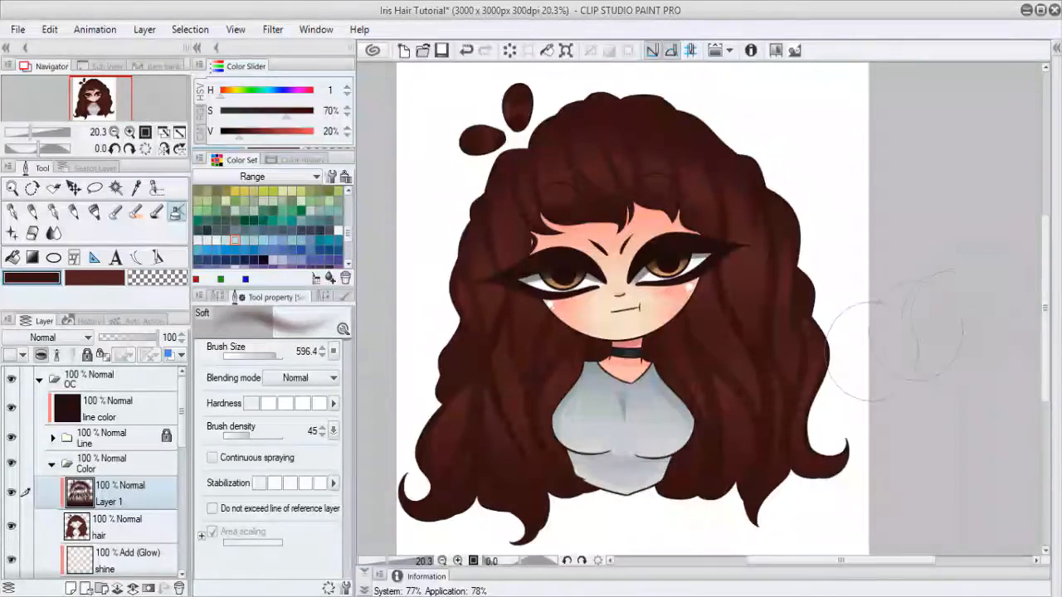
pyautogui.scroll(-1, 670, 357)
pyautogui.moveTo(671, 357); pyautogui.dragTo(711, 384)
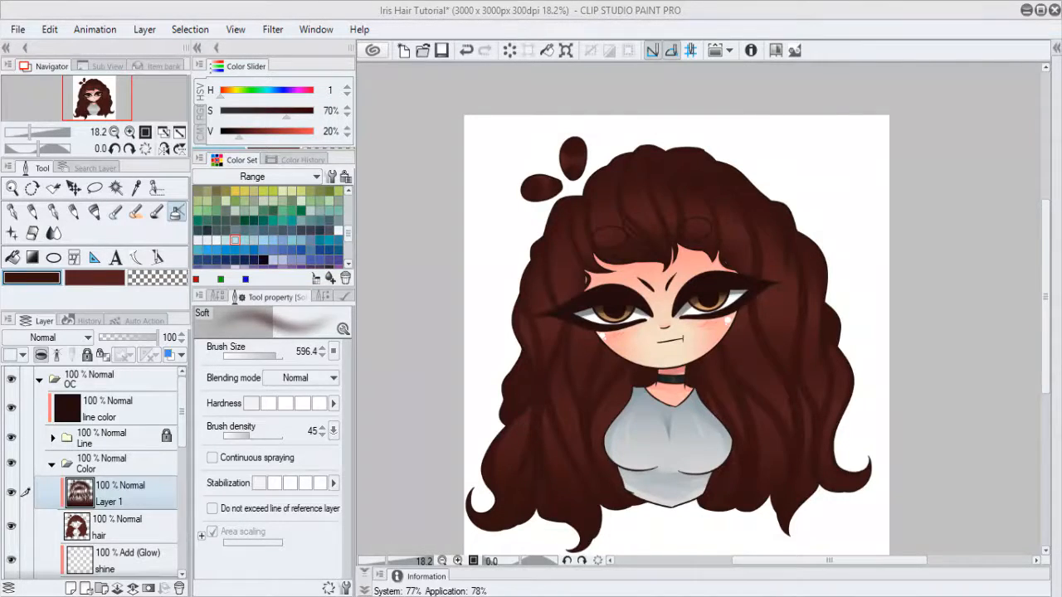
# Step: Add a new Add (Glow) layer above Layer 1 and clip it to the layer below
pyautogui.moveTo(714, 416); pyautogui.dragTo(607, 399)
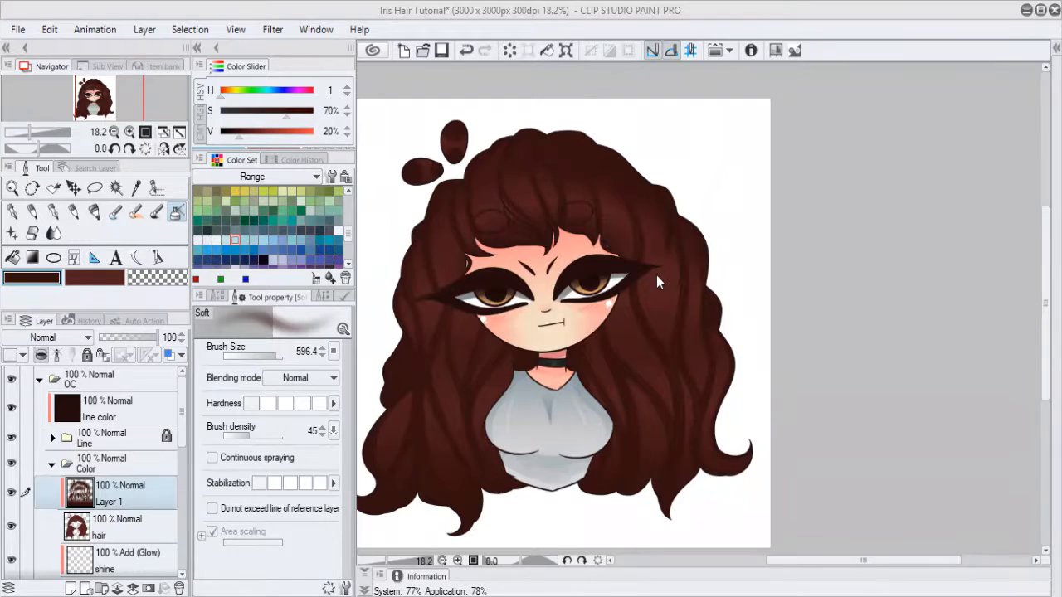
pyautogui.press('Return')
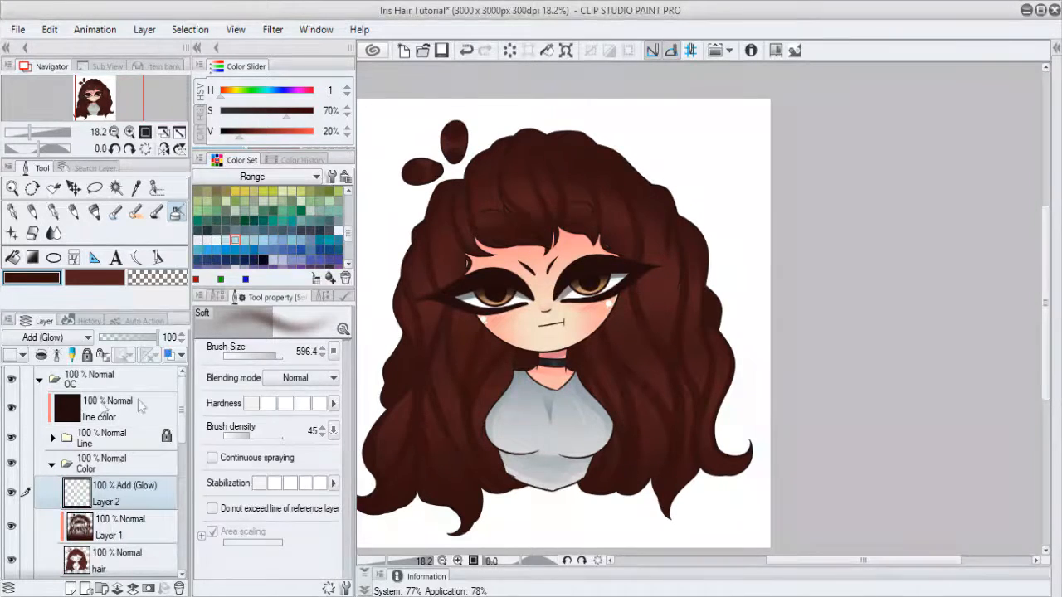
pyautogui.click(42, 355)
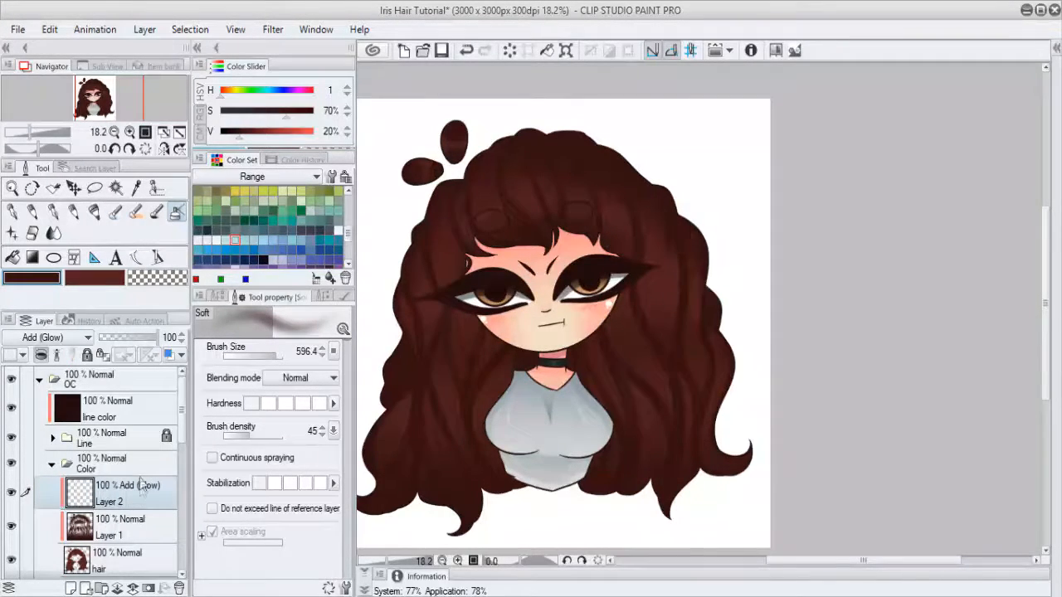
# Step: Set the secondary color to white from the Range color set
pyautogui.scroll(2, 630, 356)
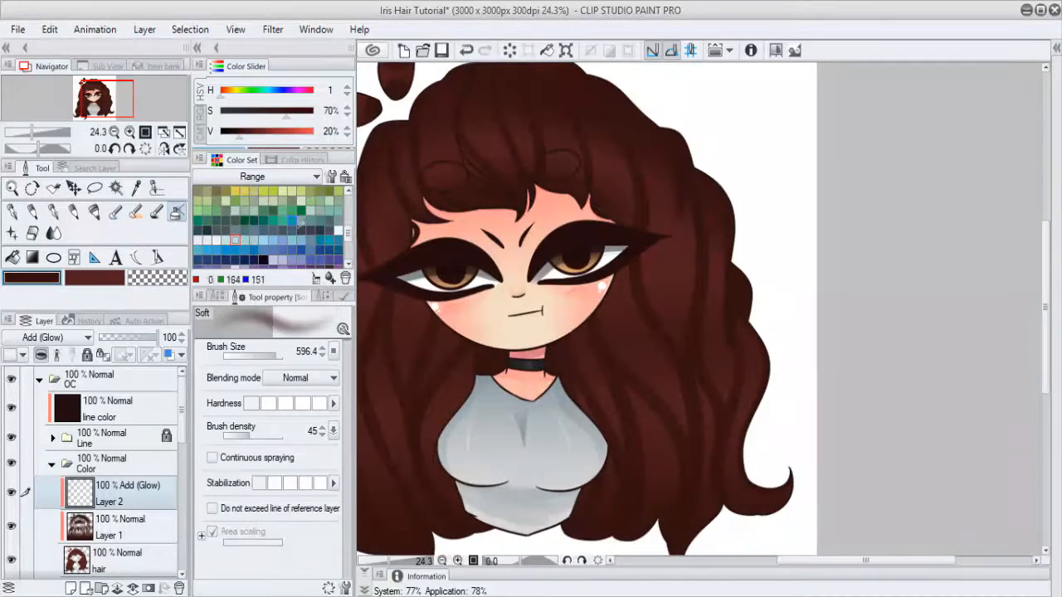
pyautogui.scroll(4, 319, 238)
pyautogui.scroll(-2, 319, 238)
pyautogui.scroll(3, 320, 238)
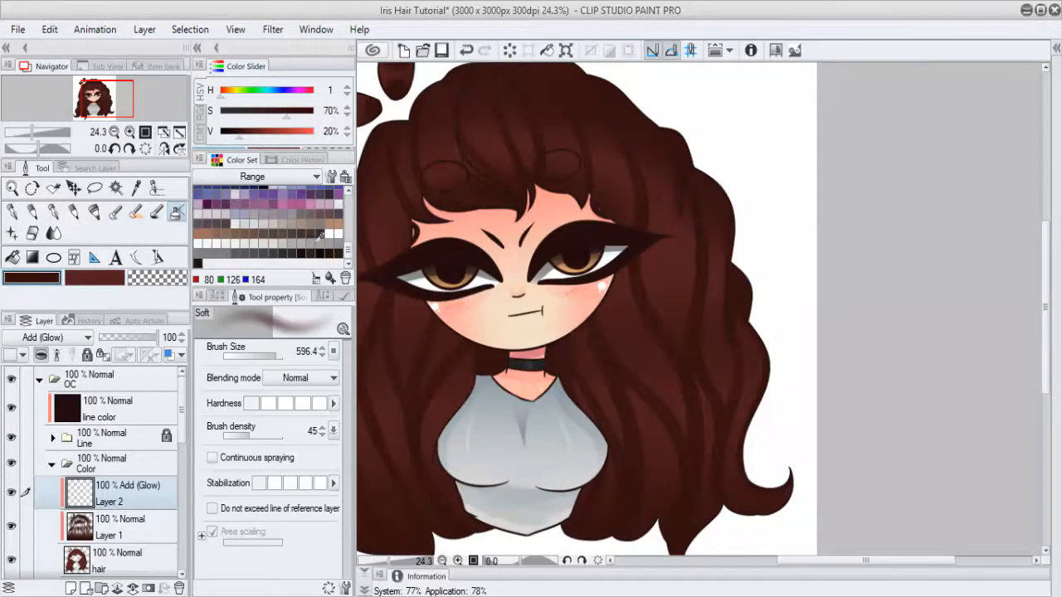
pyautogui.click(77, 278)
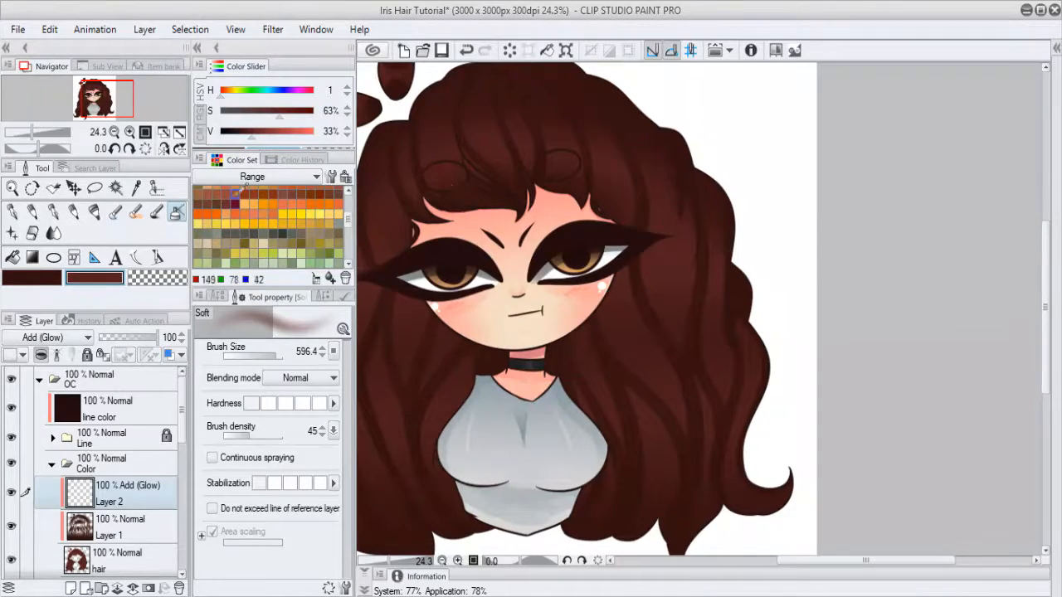
pyautogui.scroll(-1, 386, 257)
pyautogui.scroll(-2, 328, 214)
pyautogui.scroll(-4, 328, 214)
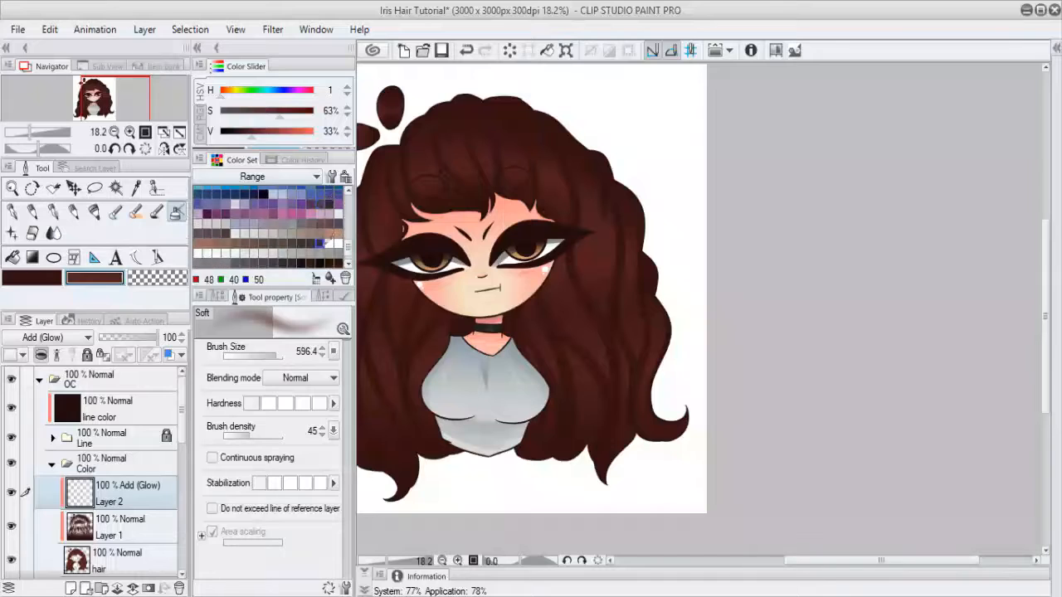
pyautogui.scroll(-2, 341, 228)
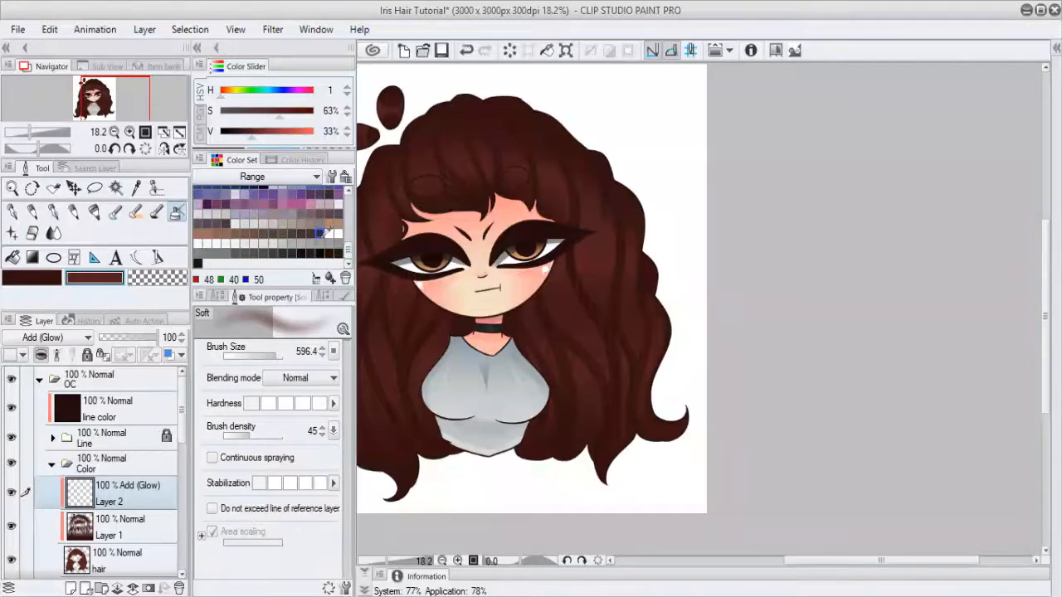
pyautogui.click(336, 233)
pyautogui.scroll(2, 332, 236)
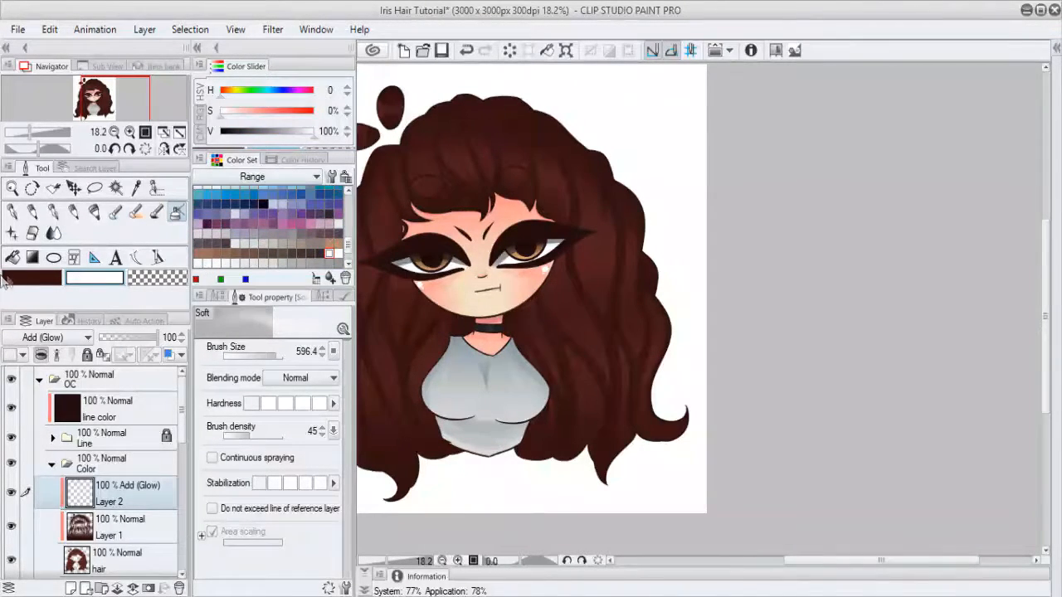
pyautogui.click(19, 280)
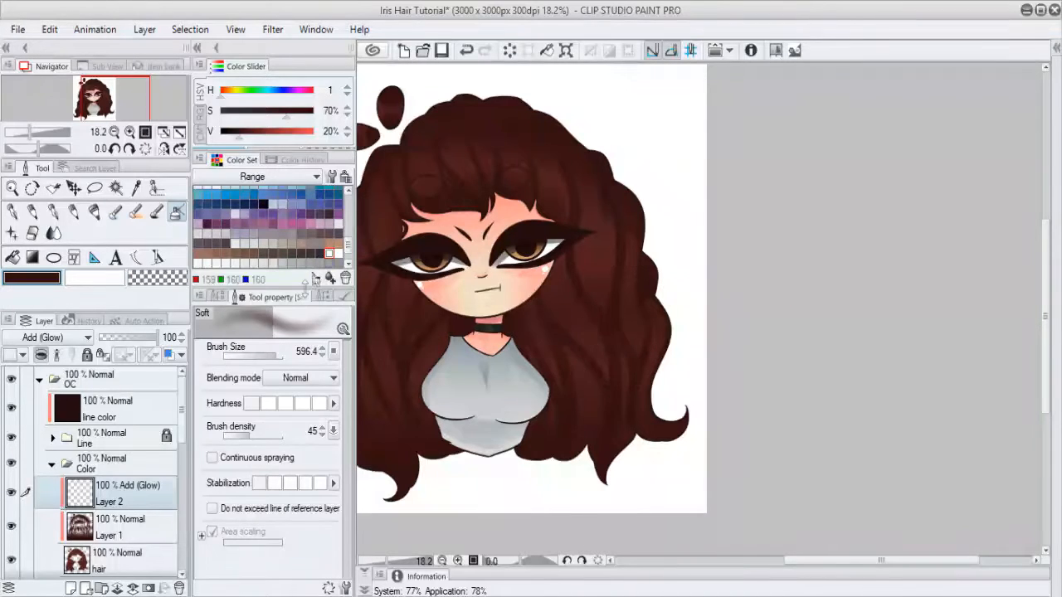
pyautogui.click(100, 280)
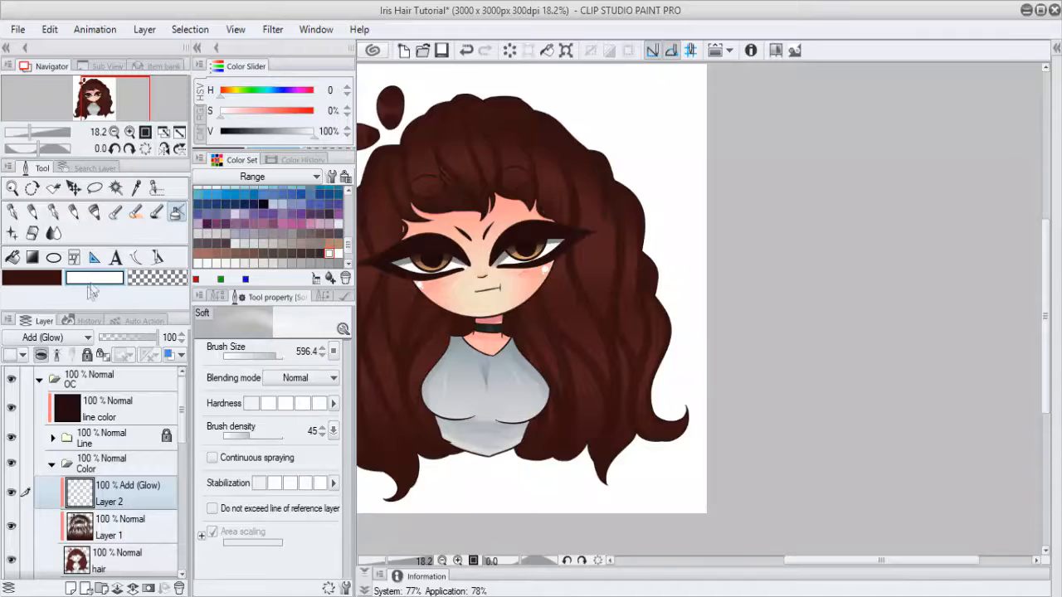
# Step: Look through the パステルカラーセット and Range color sets for a highlight color
pyautogui.scroll(2, 549, 325)
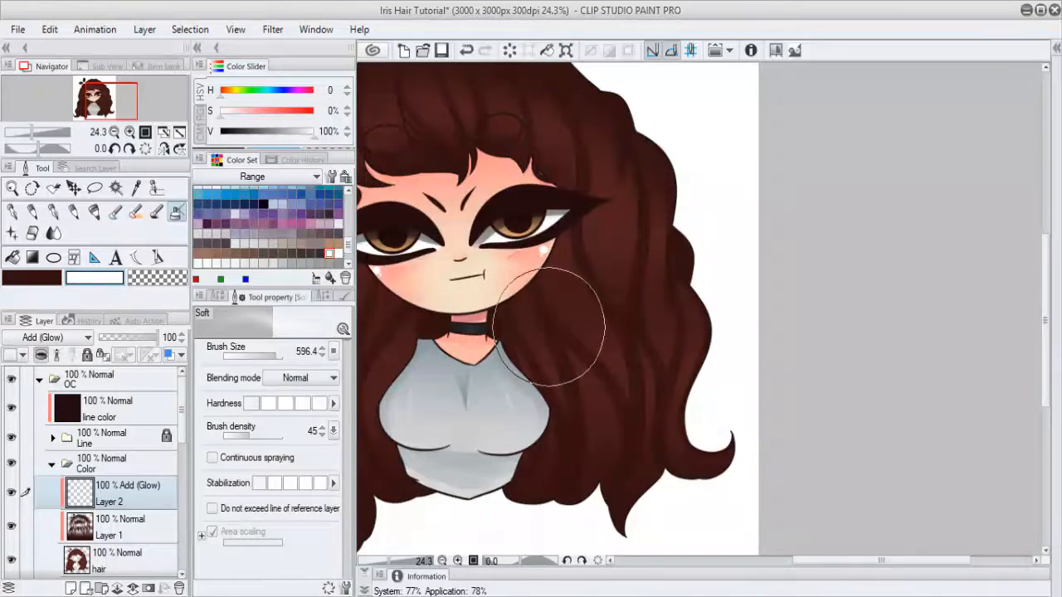
pyautogui.moveTo(576, 292); pyautogui.dragTo(655, 336)
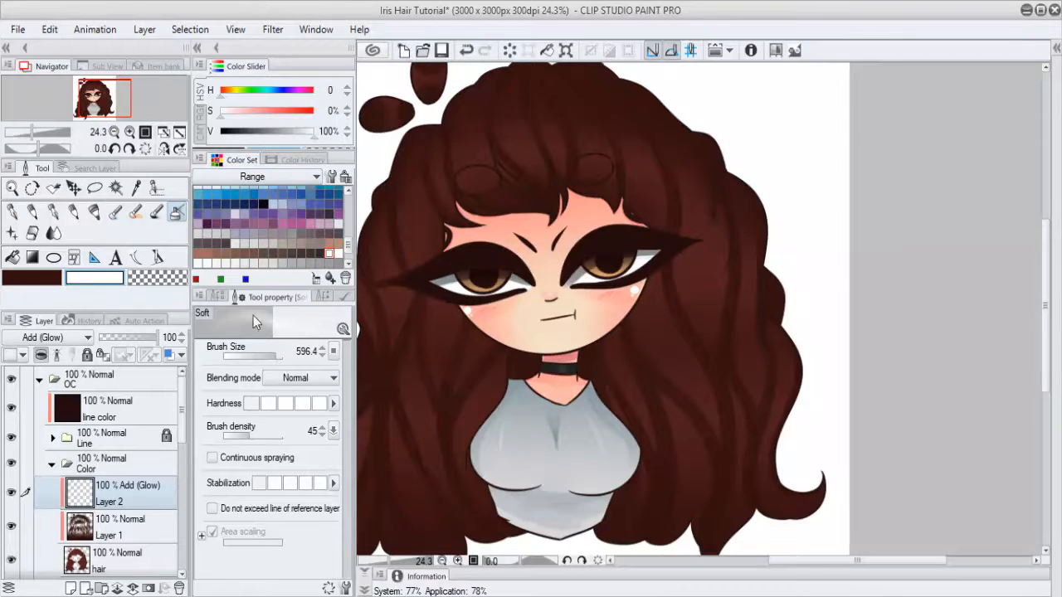
pyautogui.scroll(-1, 317, 176)
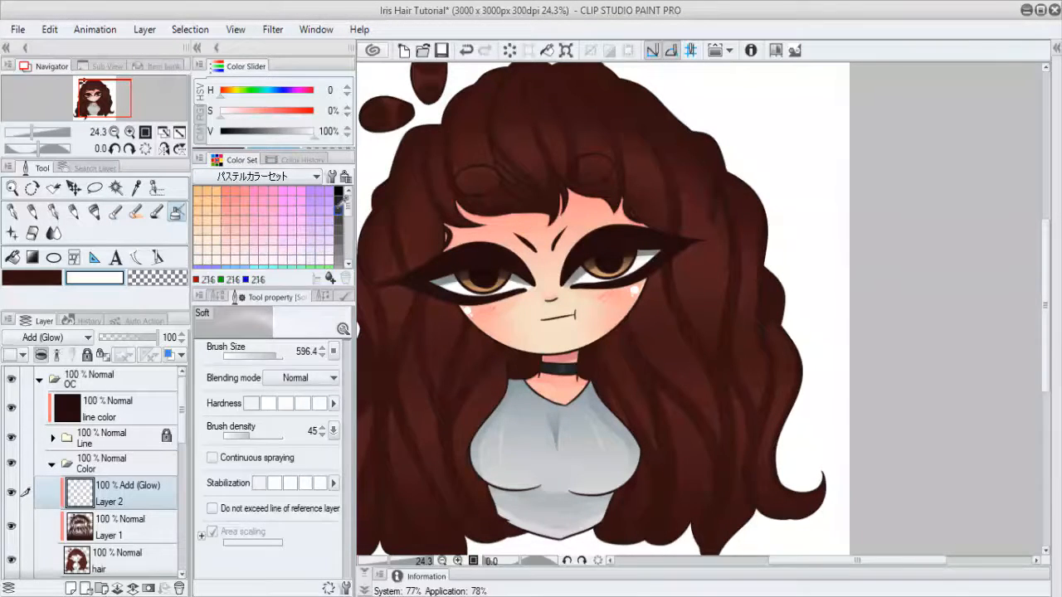
pyautogui.scroll(-1, 340, 207)
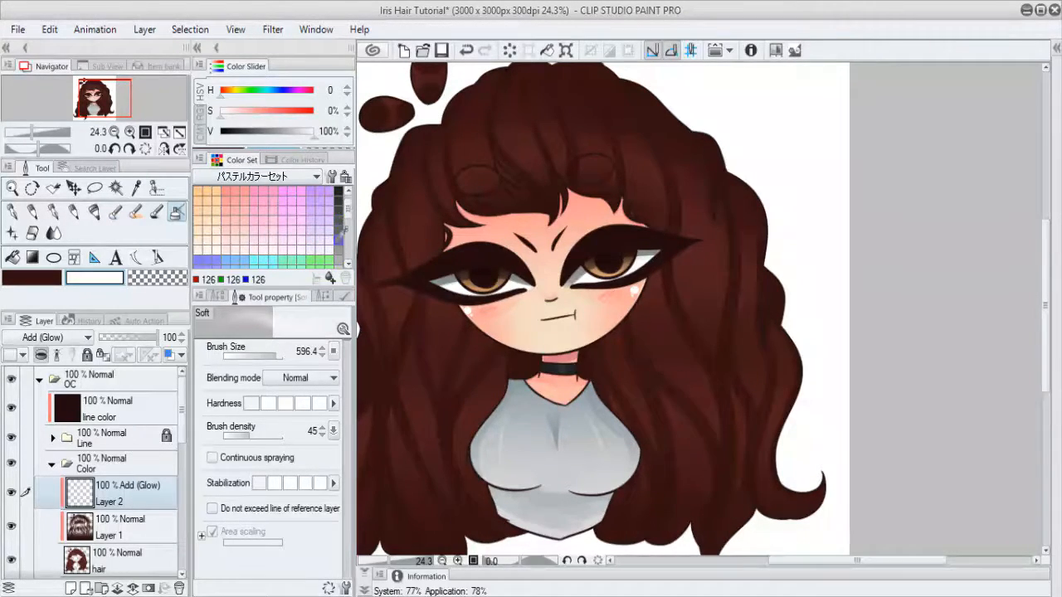
pyautogui.scroll(-3, 334, 201)
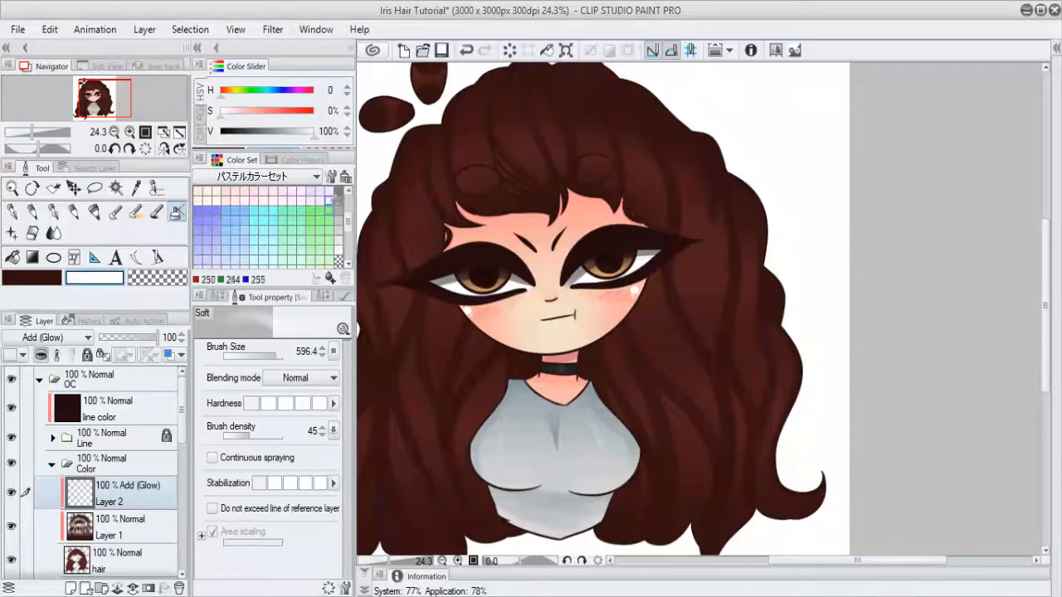
pyautogui.scroll(3, 332, 203)
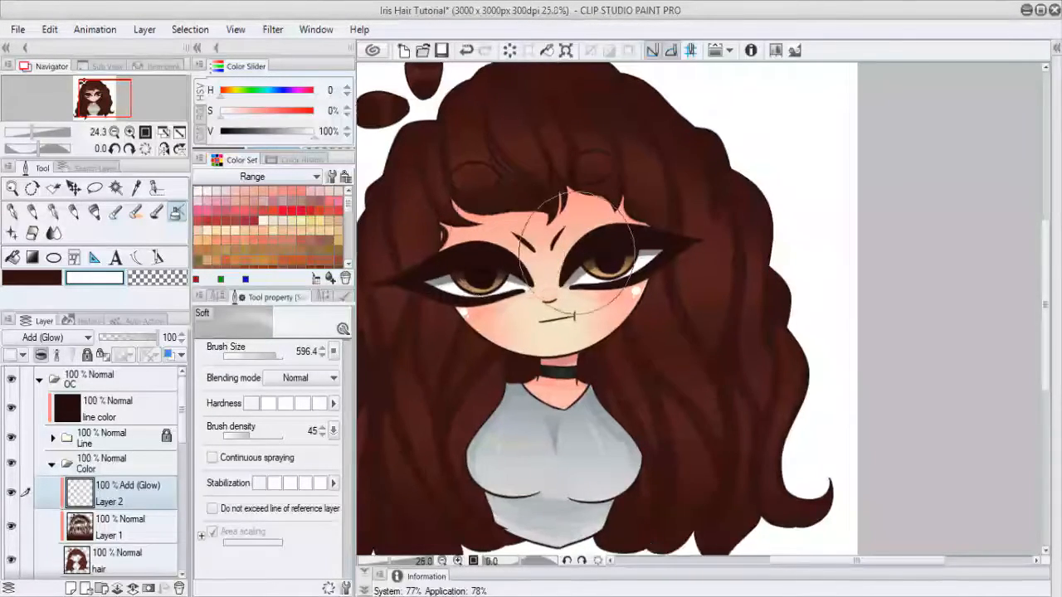
pyautogui.scroll(2, 548, 237)
pyautogui.scroll(-3, 548, 237)
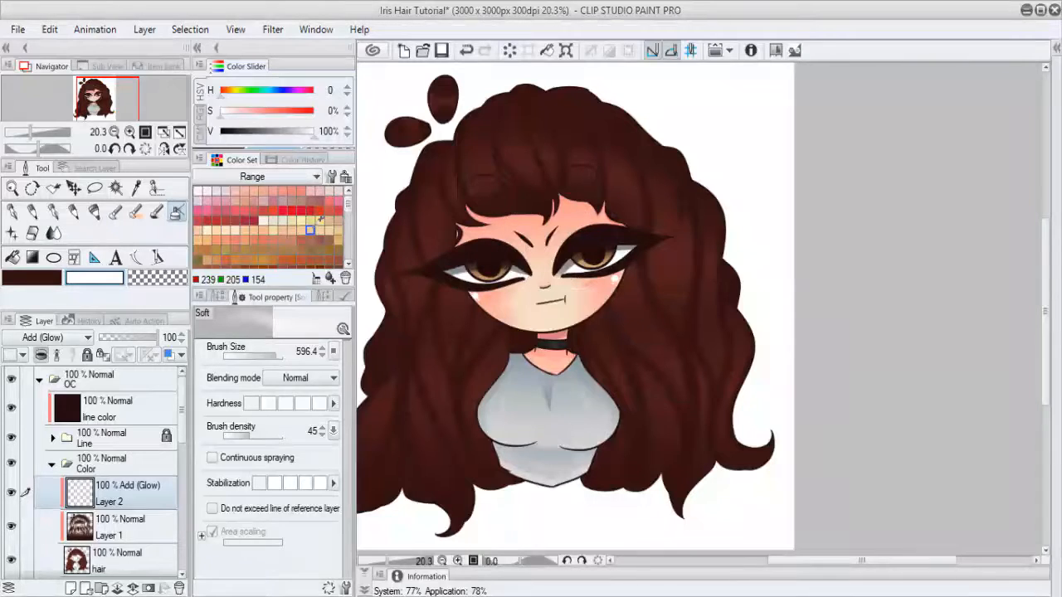
pyautogui.scroll(-5, 320, 220)
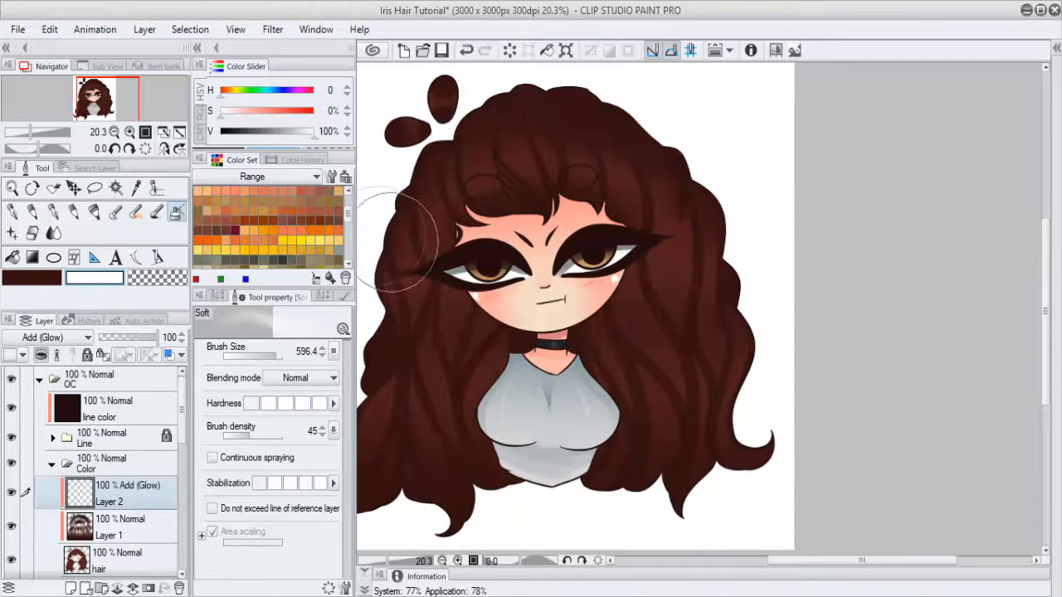
pyautogui.scroll(5, 287, 228)
pyautogui.scroll(3, 282, 241)
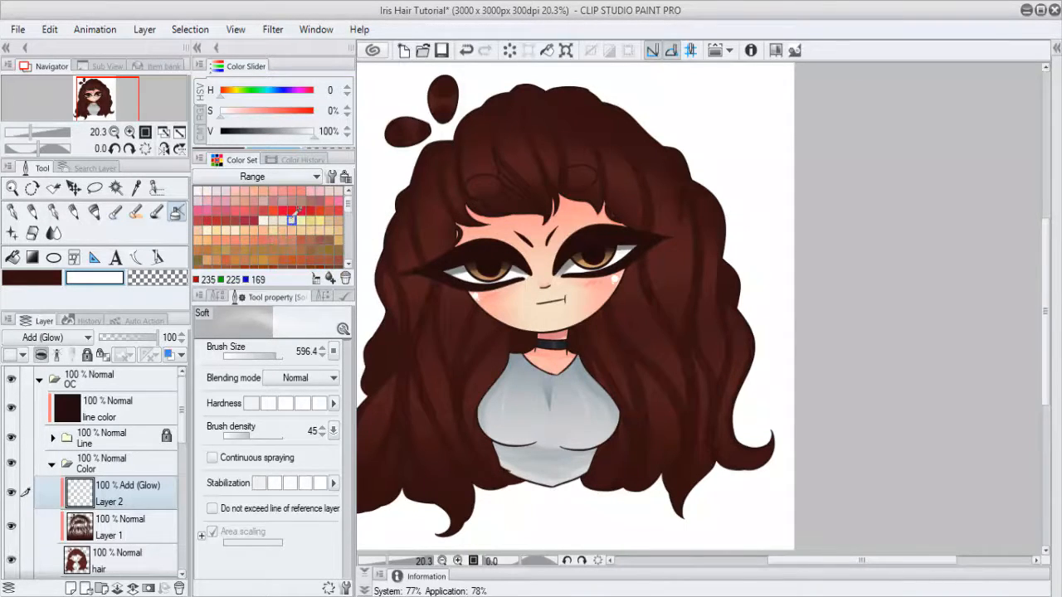
# Step: Restore the secondary color to white and set the main color to bright red with H 347, S 100% and V 90%
pyautogui.click(283, 209)
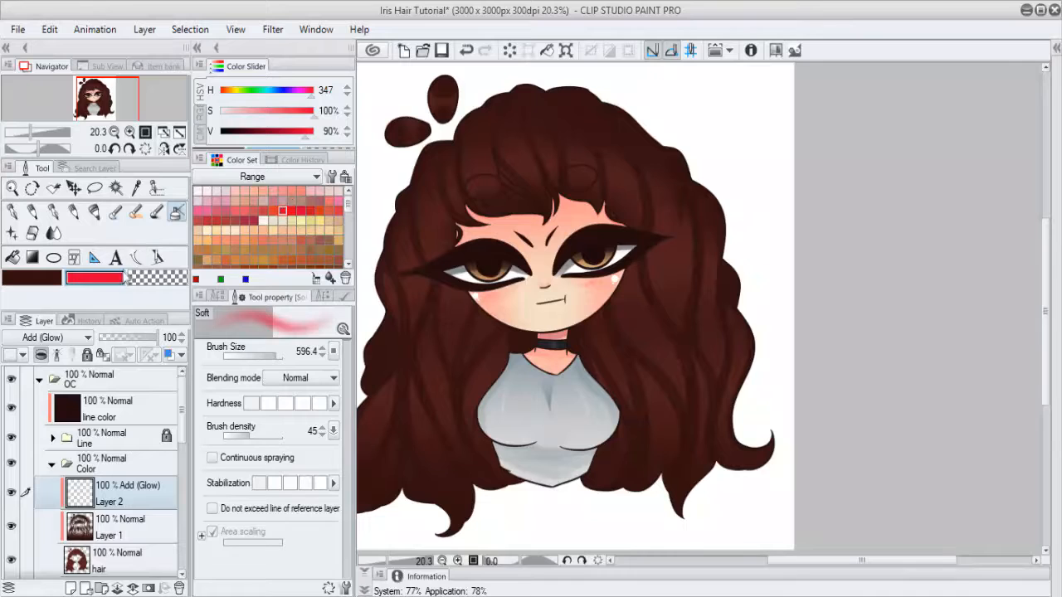
pyautogui.rightClick(374, 172)
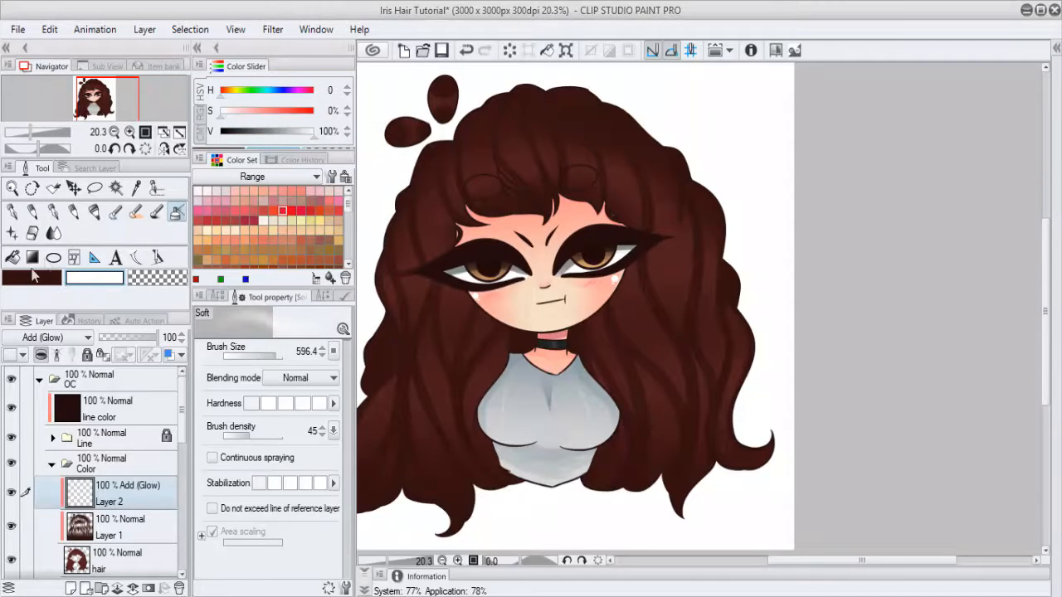
pyautogui.click(33, 275)
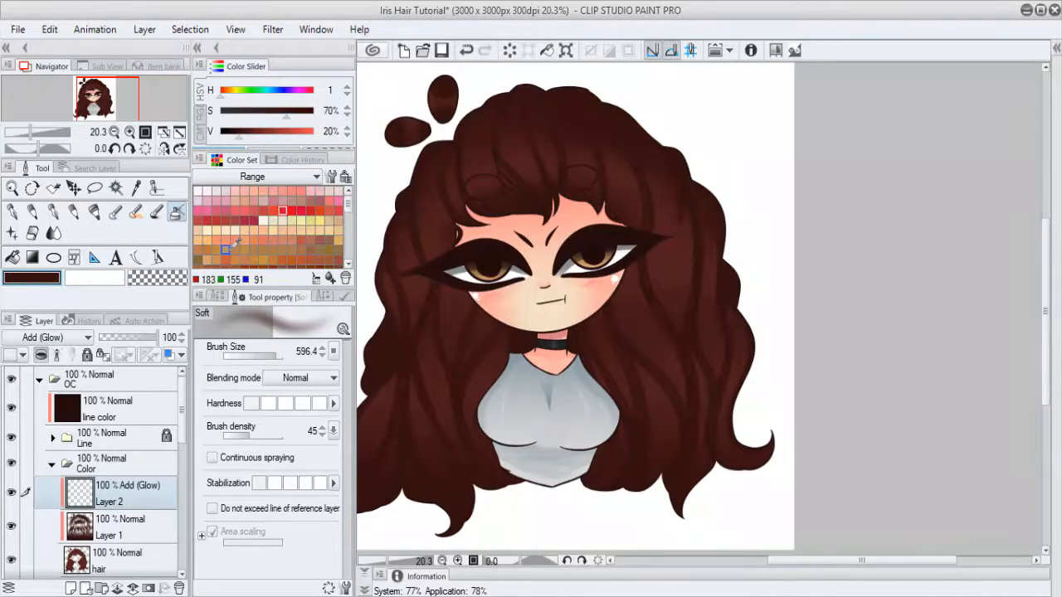
pyautogui.click(283, 209)
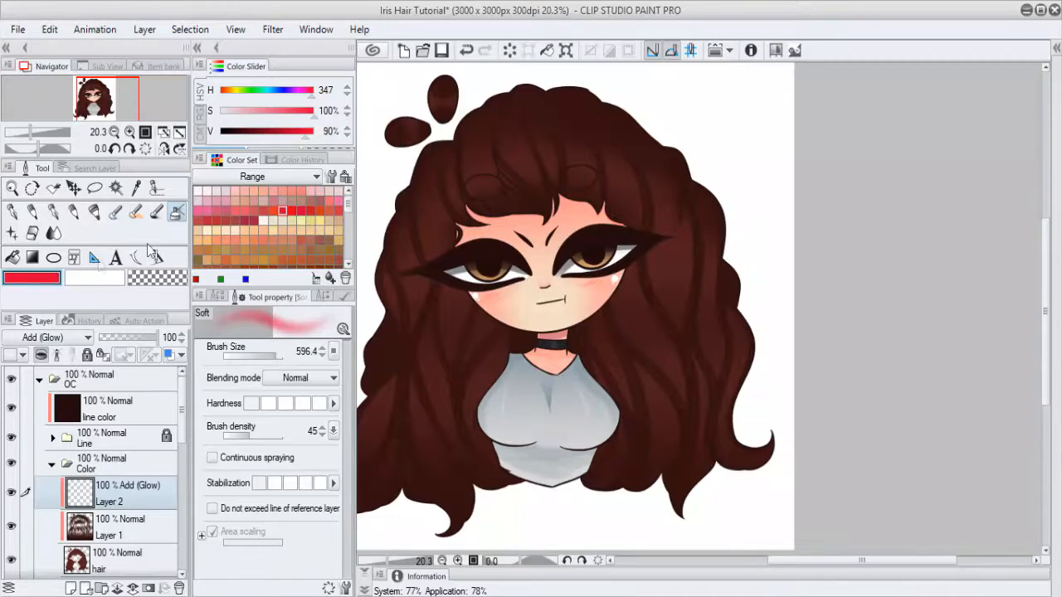
pyautogui.scroll(2, 513, 259)
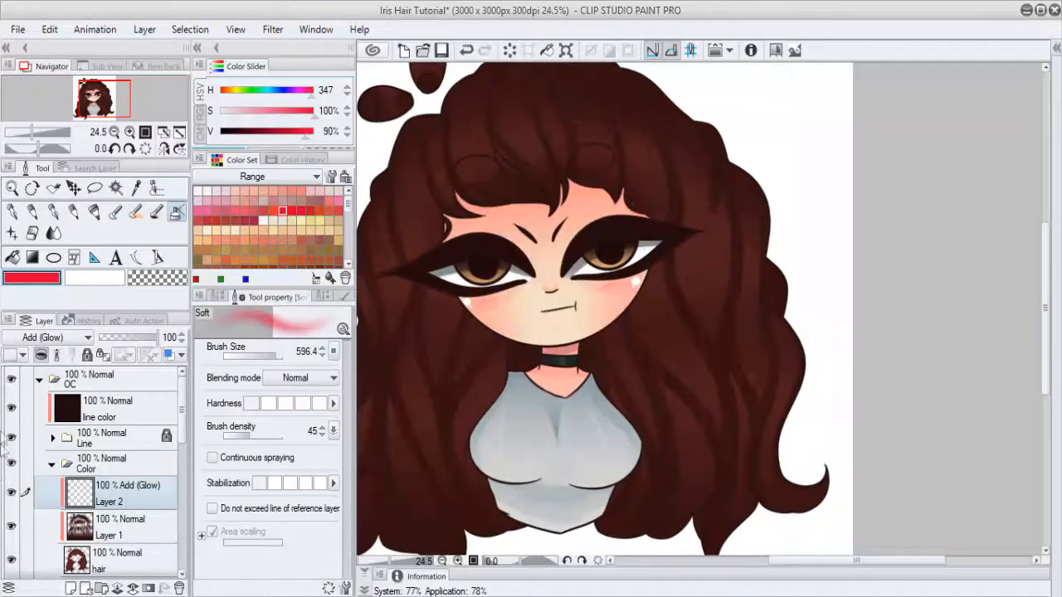
# Step: Try a bright red stroke on the hair strand beside the bangs, using the Opaque watercolor brush
pyautogui.click(122, 213)
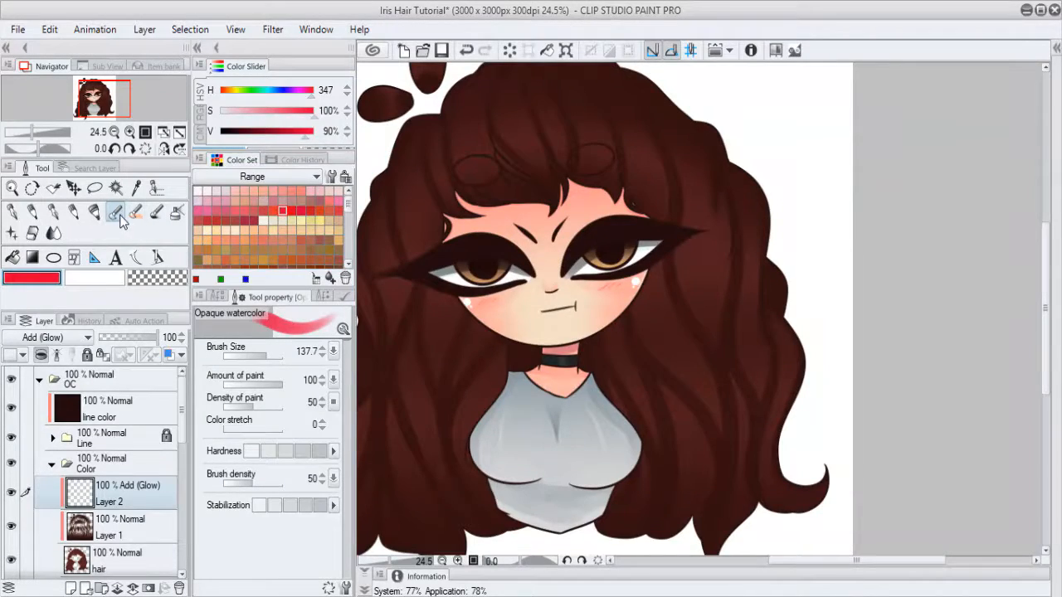
pyautogui.click(216, 296)
pyautogui.moveTo(478, 264); pyautogui.dragTo(543, 358)
pyautogui.scroll(4, 638, 244)
pyautogui.moveTo(638, 244); pyautogui.dragTo(619, 387)
pyautogui.moveTo(697, 203)
pyautogui.mouseDown()
pyautogui.moveTo(702, 307)
pyautogui.moveTo(587, 303)
pyautogui.mouseUp()
# Step: Fade the ends of the red stroke into the hair by brushing over them with the transparent color
pyautogui.click(172, 282)
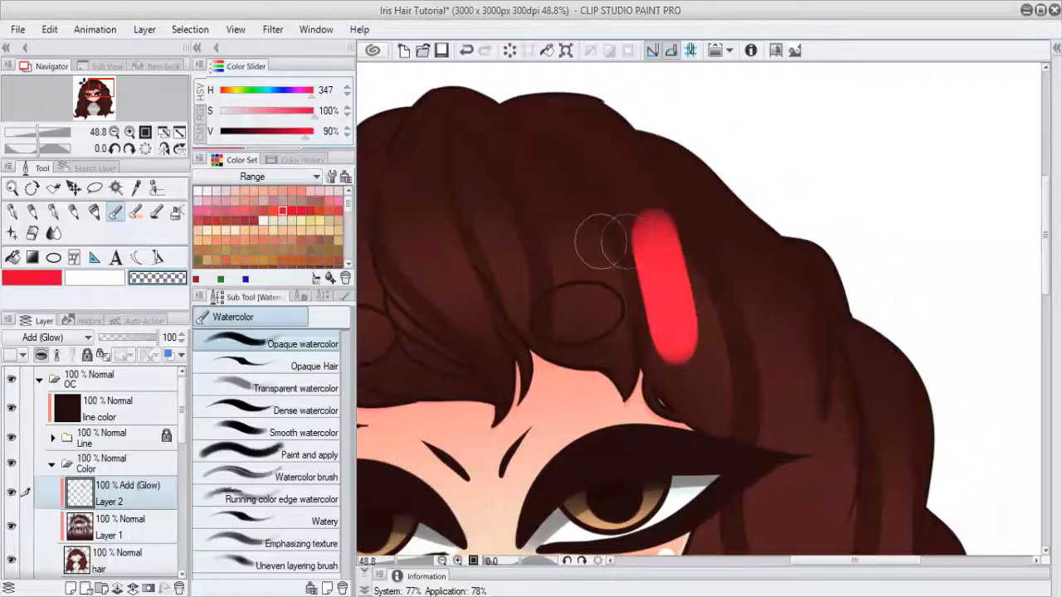
pyautogui.moveTo(648, 243); pyautogui.dragTo(624, 180)
pyautogui.moveTo(668, 295); pyautogui.dragTo(668, 343)
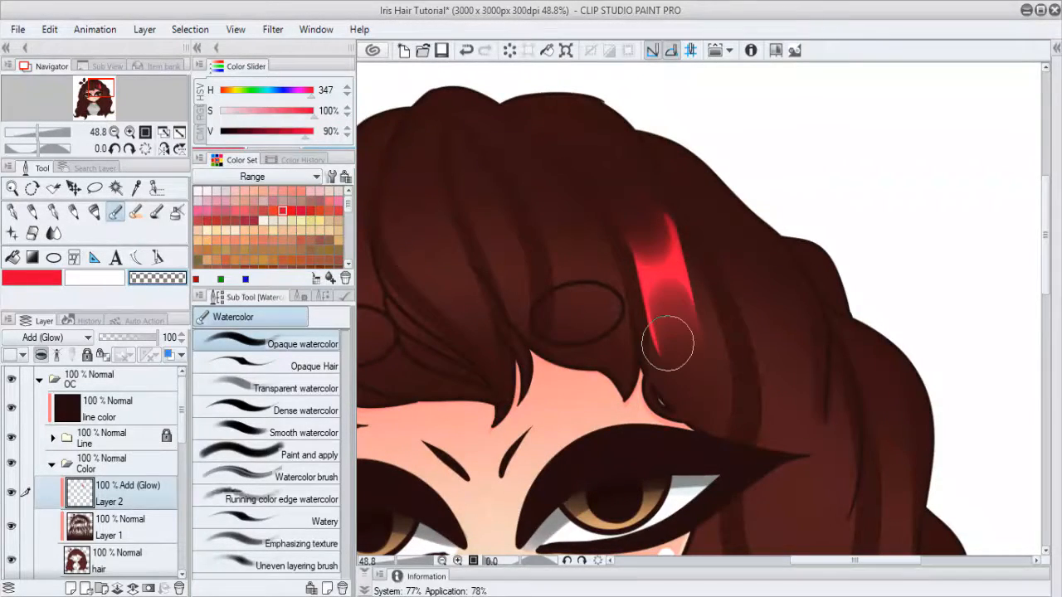
pyautogui.scroll(-3, 652, 330)
pyautogui.moveTo(682, 398); pyautogui.dragTo(643, 279)
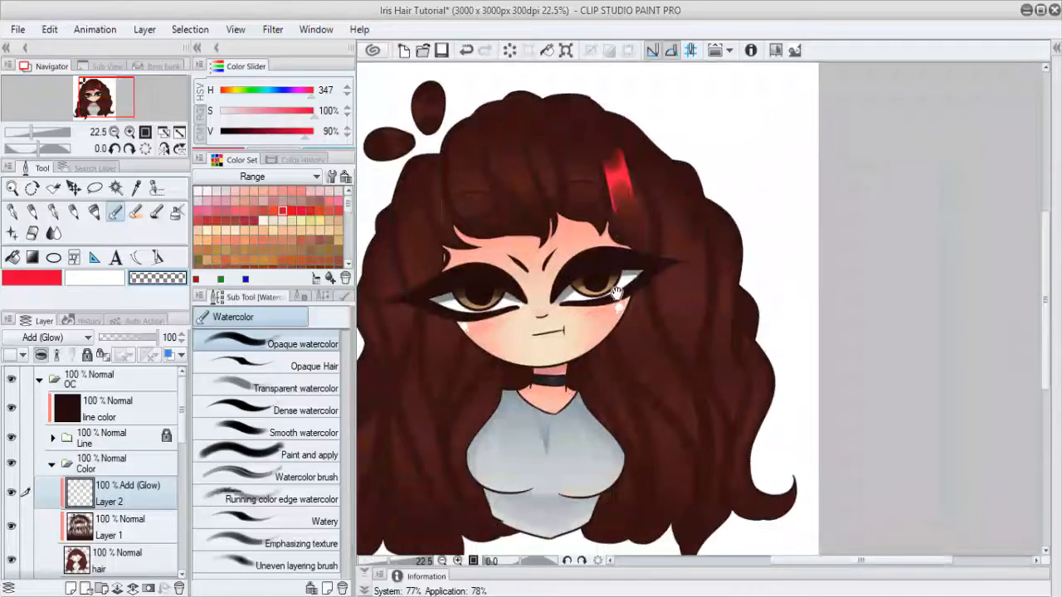
pyautogui.moveTo(520, 254); pyautogui.dragTo(537, 268)
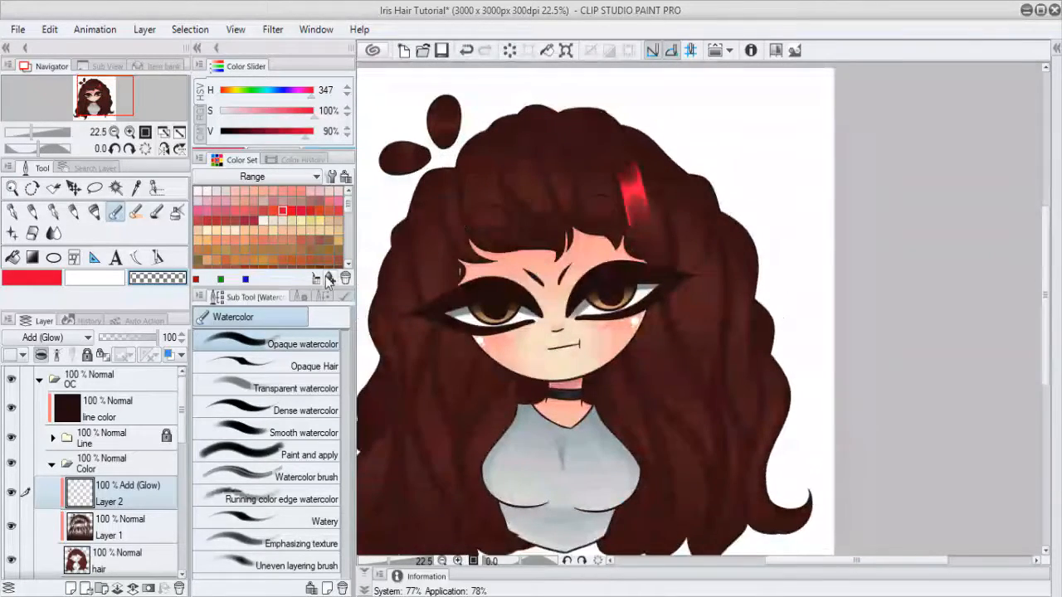
# Step: Try the Add (Glow) layer at 30% opacity for the red highlight, and restore it to 100%
pyautogui.click(123, 339)
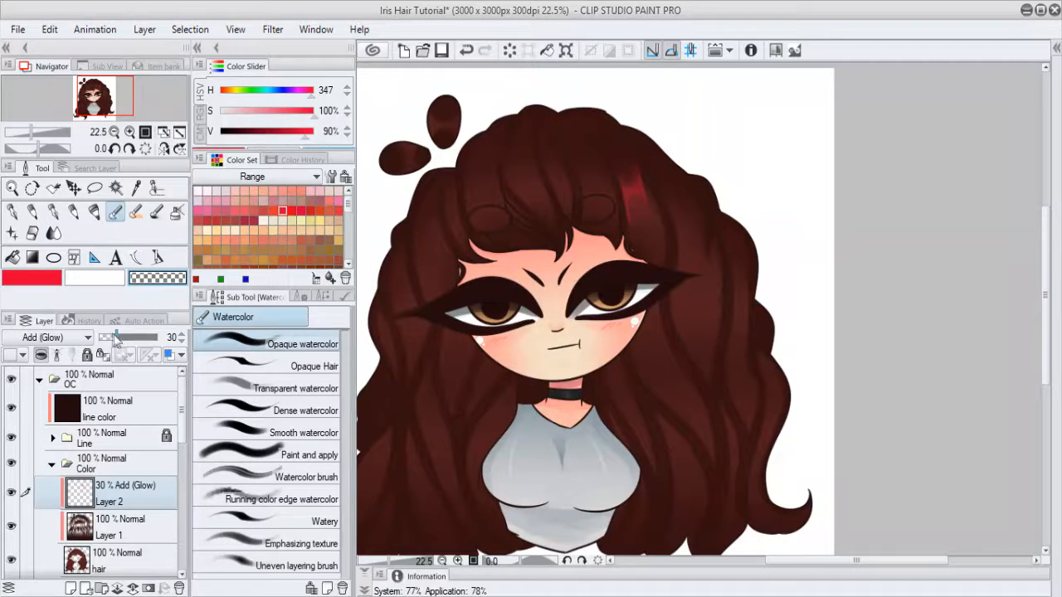
pyautogui.moveTo(121, 340); pyautogui.dragTo(224, 351)
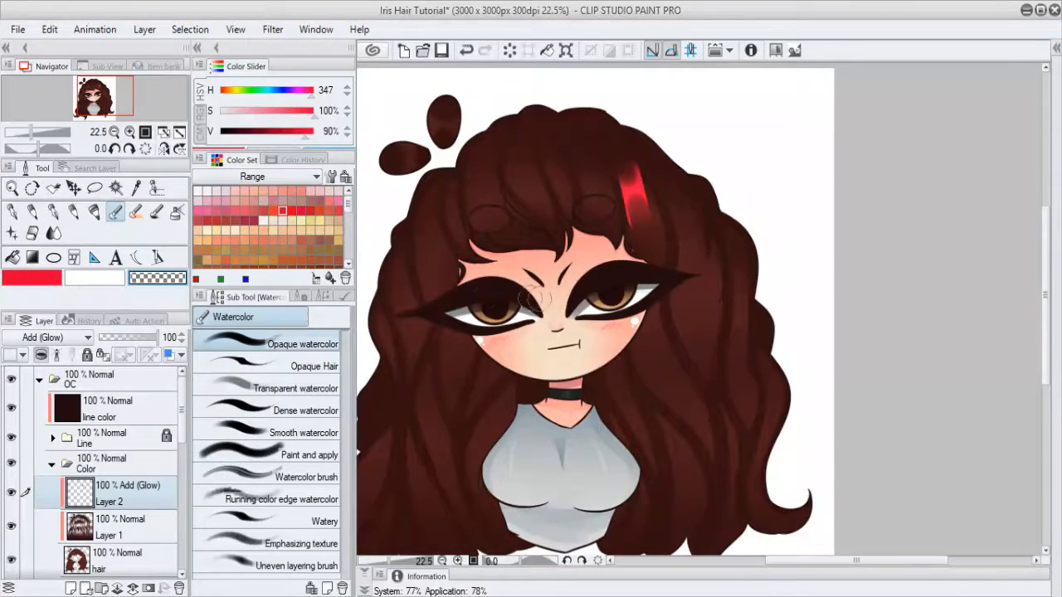
pyautogui.scroll(1, 528, 296)
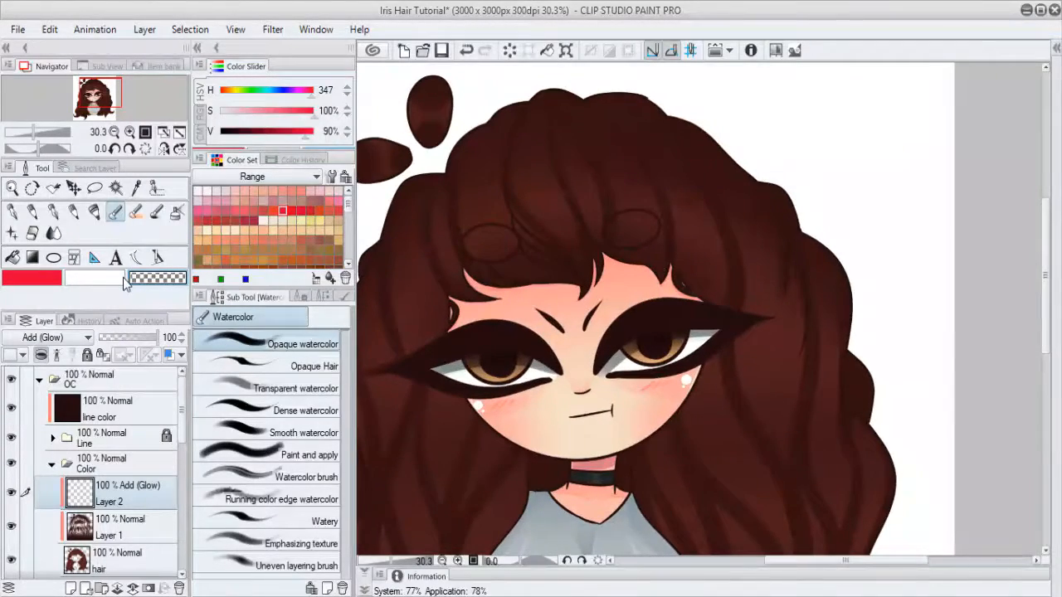
# Step: Try a white highlight on the strand beside the bangs and fade both its ends with the transparent color
pyautogui.click(123, 281)
pyautogui.scroll(2, 789, 235)
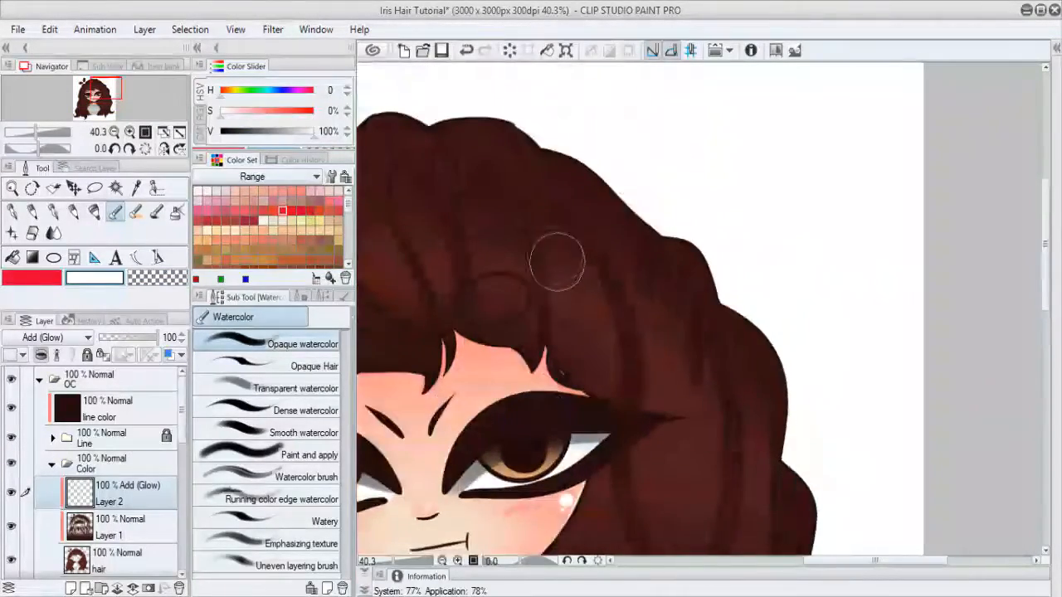
pyautogui.moveTo(564, 236)
pyautogui.mouseDown()
pyautogui.moveTo(589, 356)
pyautogui.moveTo(569, 278)
pyautogui.mouseUp()
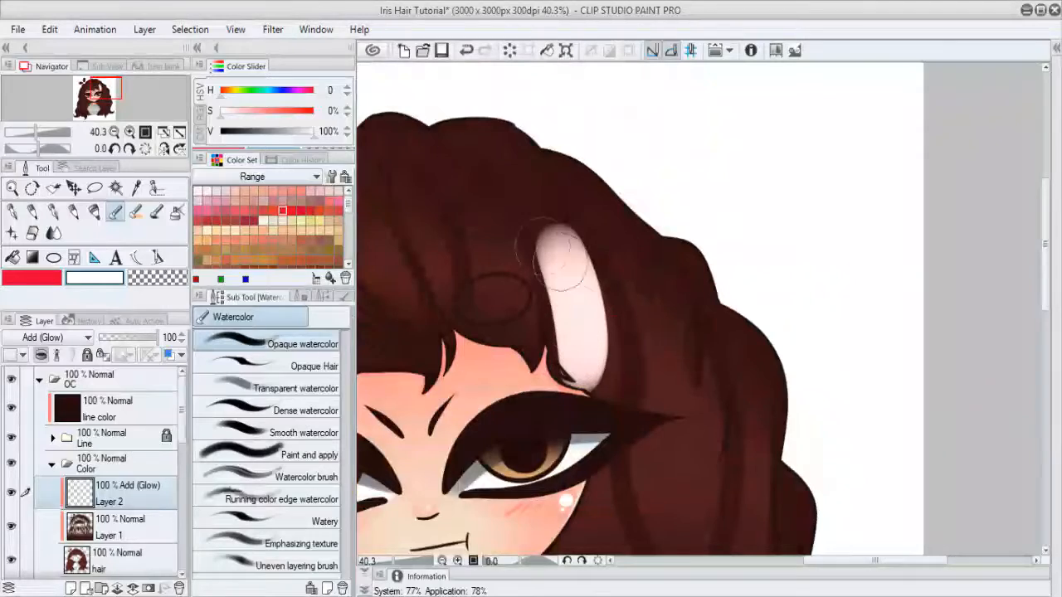
pyautogui.press('c')
pyautogui.moveTo(503, 204)
pyautogui.mouseDown()
pyautogui.moveTo(564, 259)
pyautogui.moveTo(531, 204)
pyautogui.mouseUp()
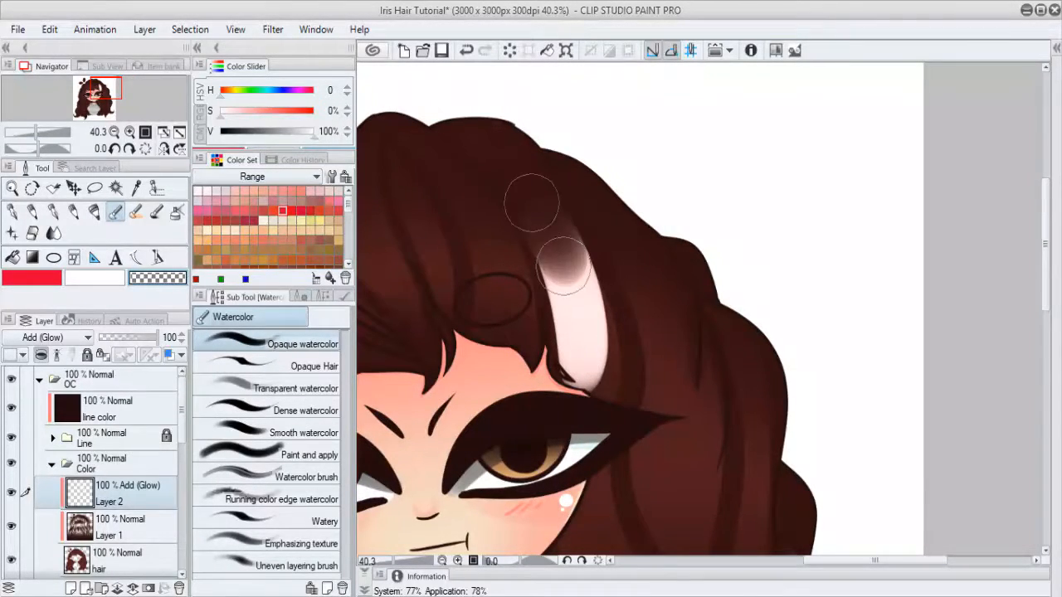
pyautogui.moveTo(579, 330); pyautogui.dragTo(578, 369)
pyautogui.scroll(-2, 554, 404)
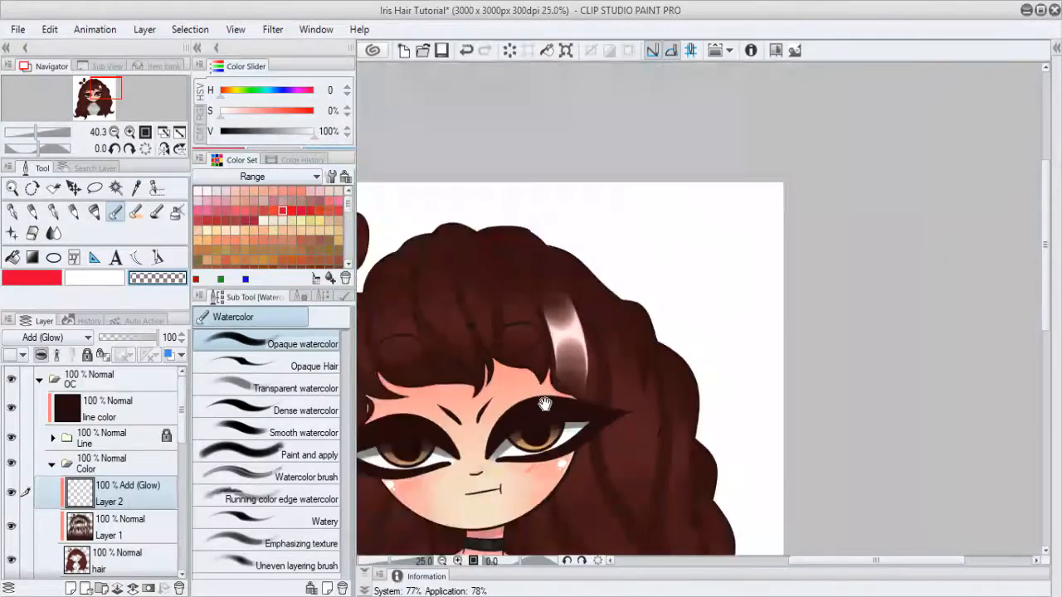
pyautogui.scroll(-2, 545, 404)
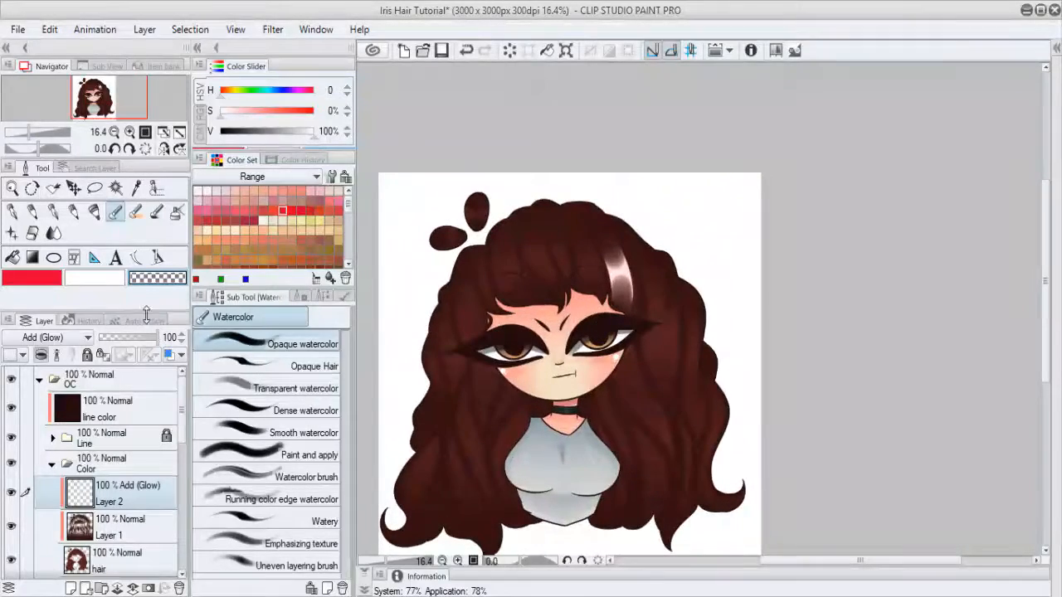
# Step: Try a lower opacity on the glow layer for the white highlight, and restore it to 100%
pyautogui.click(121, 337)
pyautogui.moveTo(587, 340); pyautogui.dragTo(539, 326)
pyautogui.moveTo(148, 340); pyautogui.dragTo(179, 342)
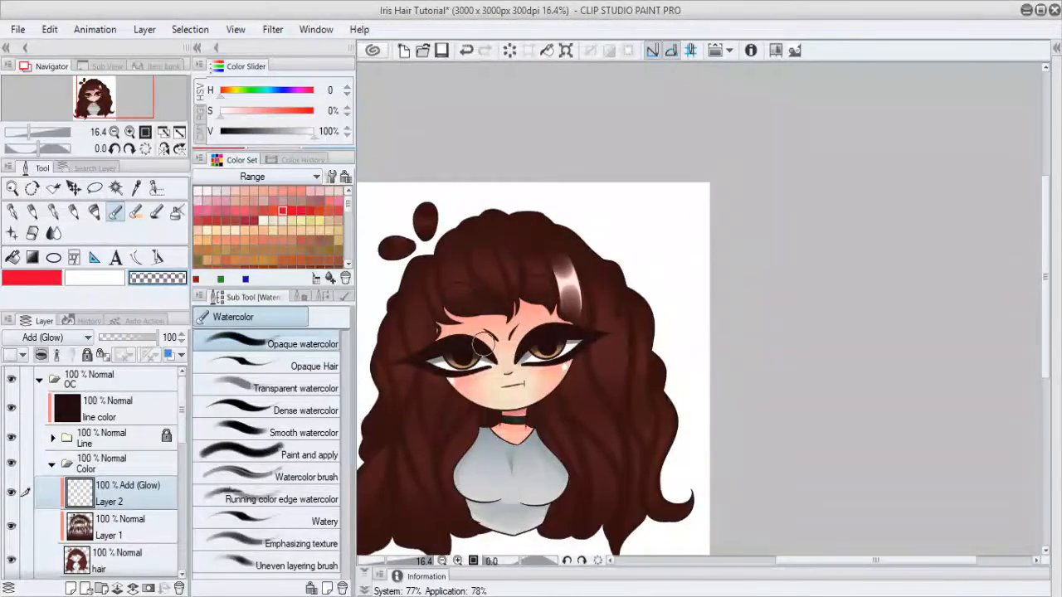
# Step: Keep the secondary color white and set the main color to light tan with H 39, S 37% and V 88%
pyautogui.scroll(4, 483, 342)
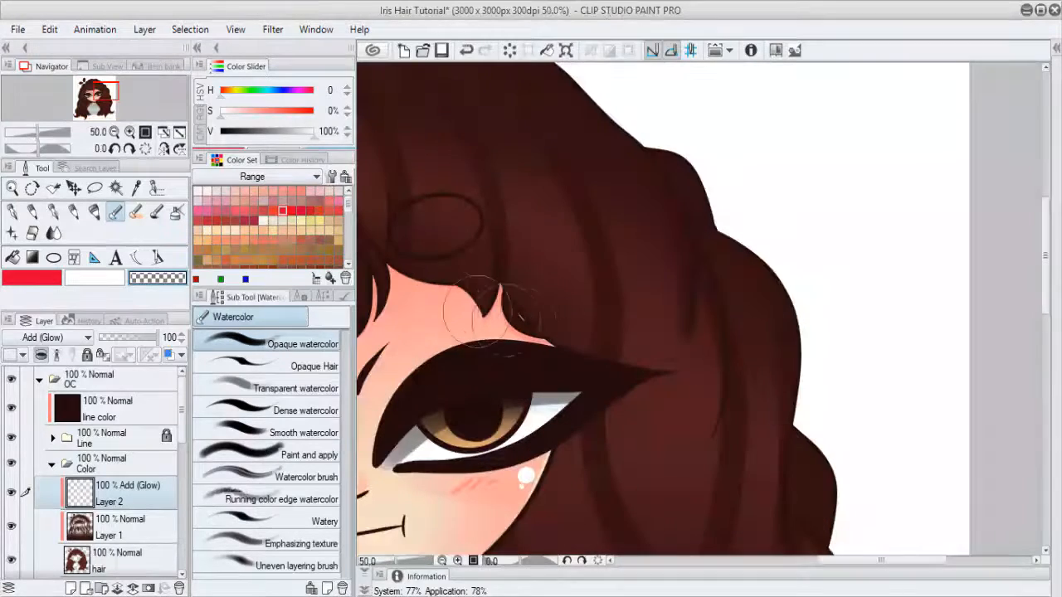
pyautogui.scroll(-1, 293, 215)
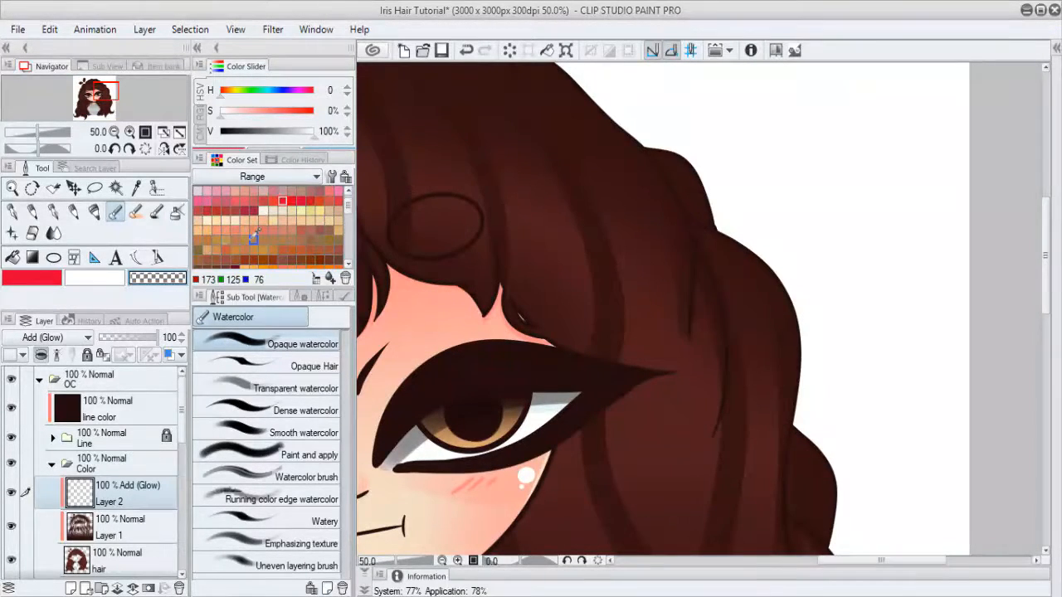
pyautogui.click(254, 230)
pyautogui.keyDown('alt'); pyautogui.click(755, 131); pyautogui.keyUp('alt')
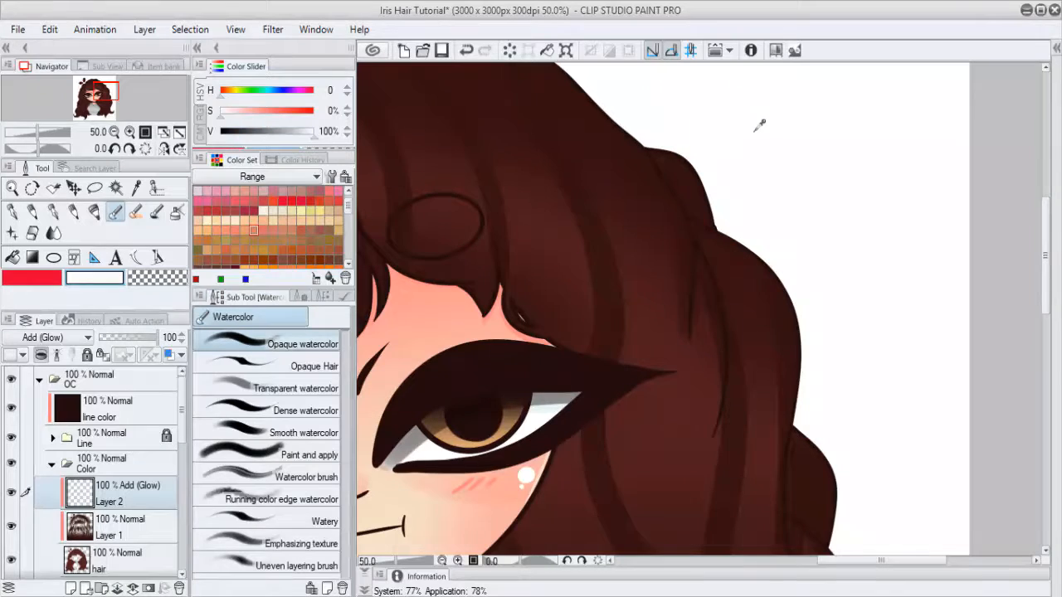
pyautogui.click(48, 277)
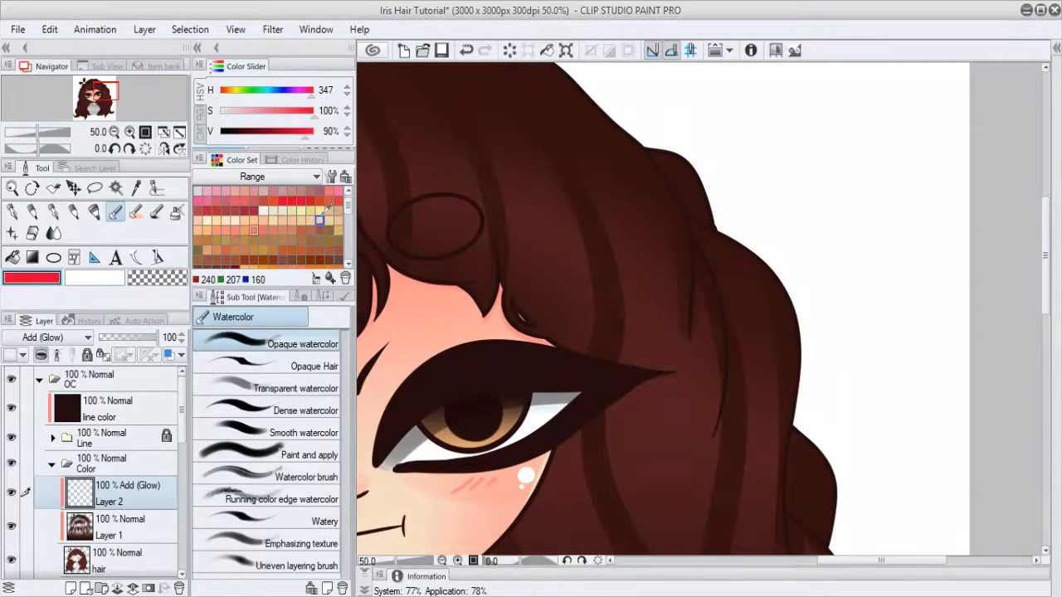
pyautogui.click(254, 220)
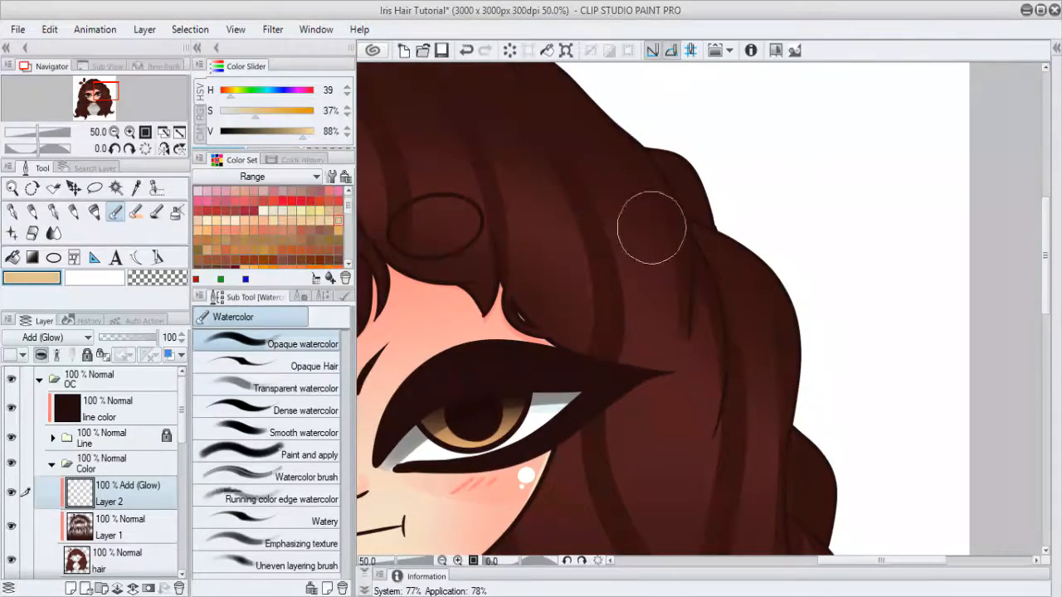
# Step: Try a solid light tan stroke on the strand beside the bangs with the Opaque watercolor brush
pyautogui.scroll(-4, 505, 248)
pyautogui.moveTo(553, 333); pyautogui.dragTo(645, 304)
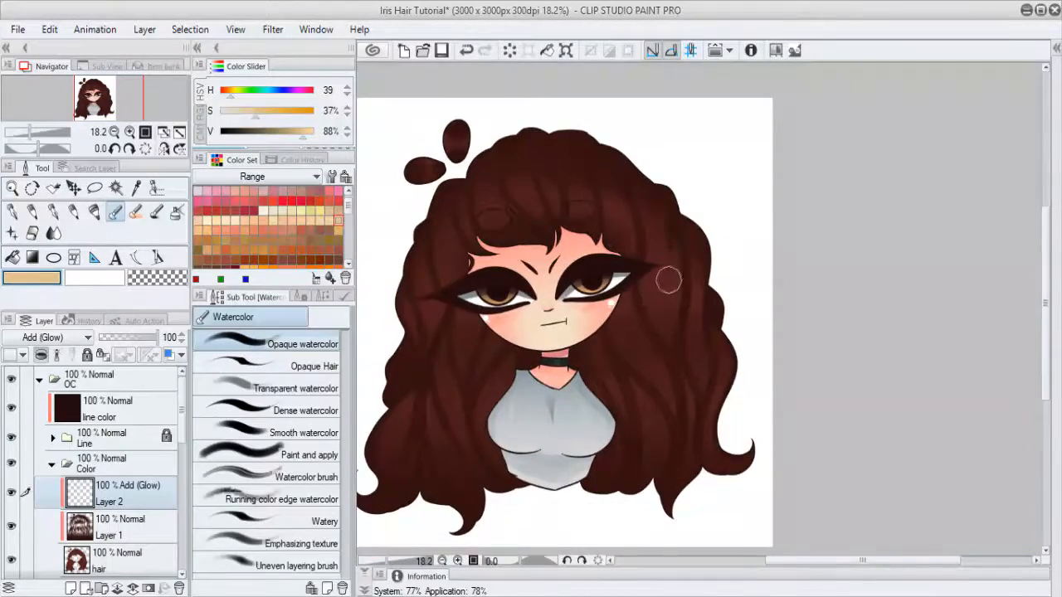
pyautogui.scroll(3, 668, 282)
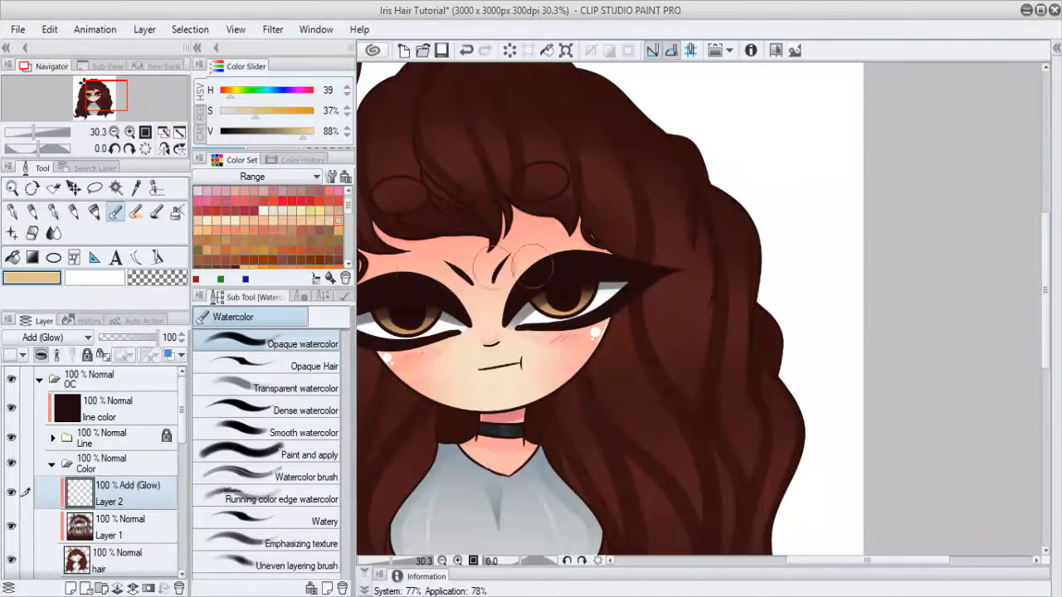
pyautogui.moveTo(560, 166); pyautogui.dragTo(690, 292)
pyautogui.scroll(2, 688, 261)
pyautogui.scroll(1, 690, 292)
pyautogui.moveTo(682, 362)
pyautogui.mouseDown()
pyautogui.moveTo(652, 284)
pyautogui.moveTo(676, 396)
pyautogui.moveTo(614, 346)
pyautogui.moveTo(640, 396)
pyautogui.moveTo(629, 320)
pyautogui.mouseUp()
# Step: Switch to the Transparent watercolor brush and enlarge it
pyautogui.click(282, 389)
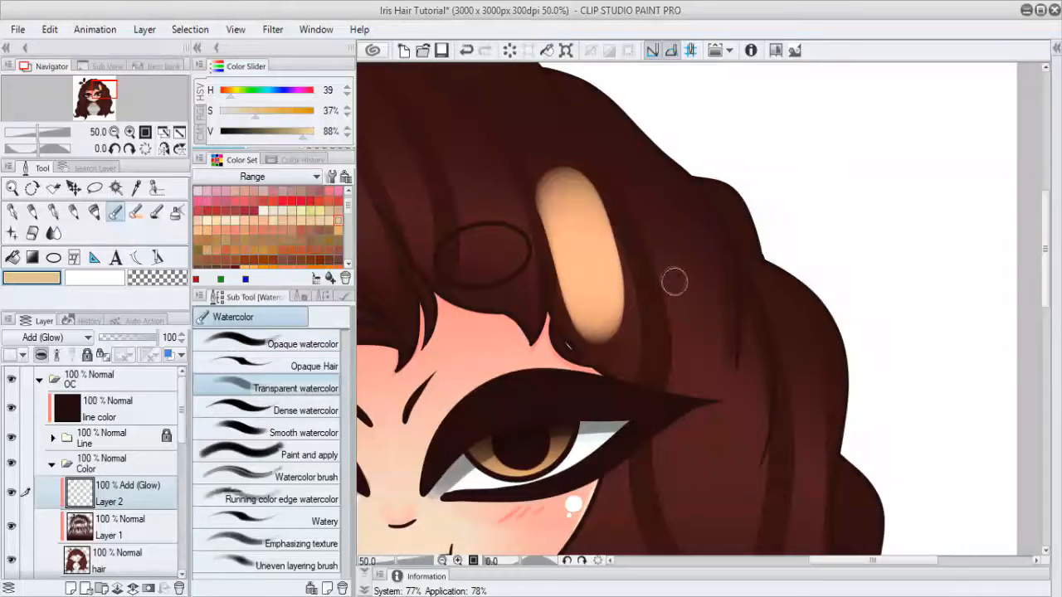
pyautogui.press(']')
pyautogui.press(']')
pyautogui.press(']')
# Step: Try Transparent watercolor strokes in light tan beside the solid stroke, and undo them
pyautogui.moveTo(662, 199)
pyautogui.mouseDown()
pyautogui.moveTo(692, 268)
pyautogui.moveTo(693, 359)
pyautogui.mouseUp()
pyautogui.hotkey('ctrl', 'z')
pyautogui.moveTo(661, 191); pyautogui.dragTo(693, 366)
pyautogui.moveTo(696, 267)
pyautogui.mouseDown()
pyautogui.moveTo(703, 336)
pyautogui.moveTo(716, 281)
pyautogui.mouseUp()
pyautogui.hotkey('ctrl', 'z')
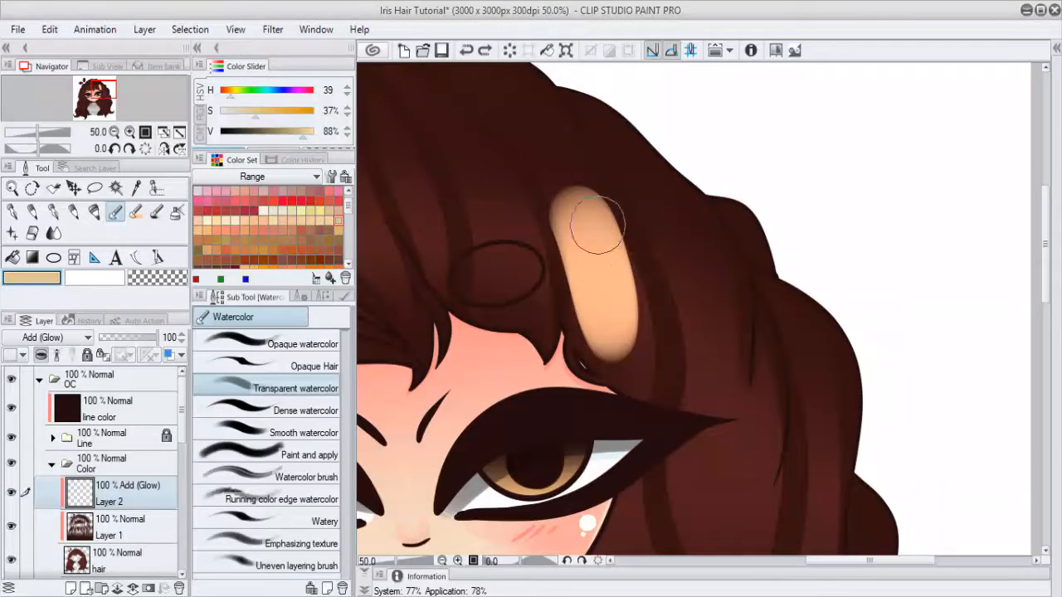
# Step: Lower the glow layer's opacity to 38%, try a transparent tan stroke beside the solid one, and undo it
pyautogui.click(119, 337)
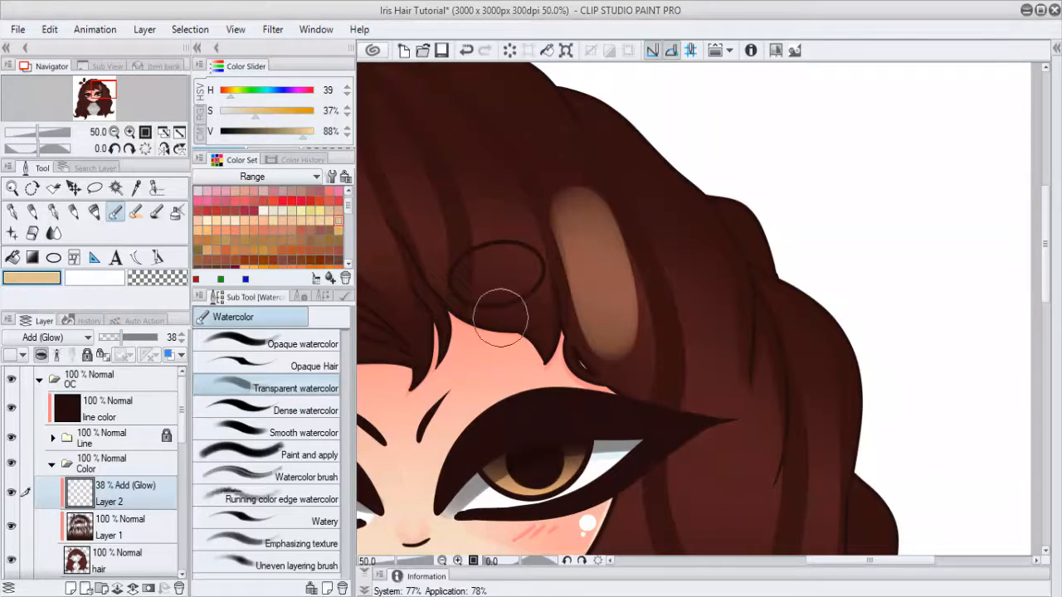
pyautogui.moveTo(688, 224); pyautogui.dragTo(712, 417)
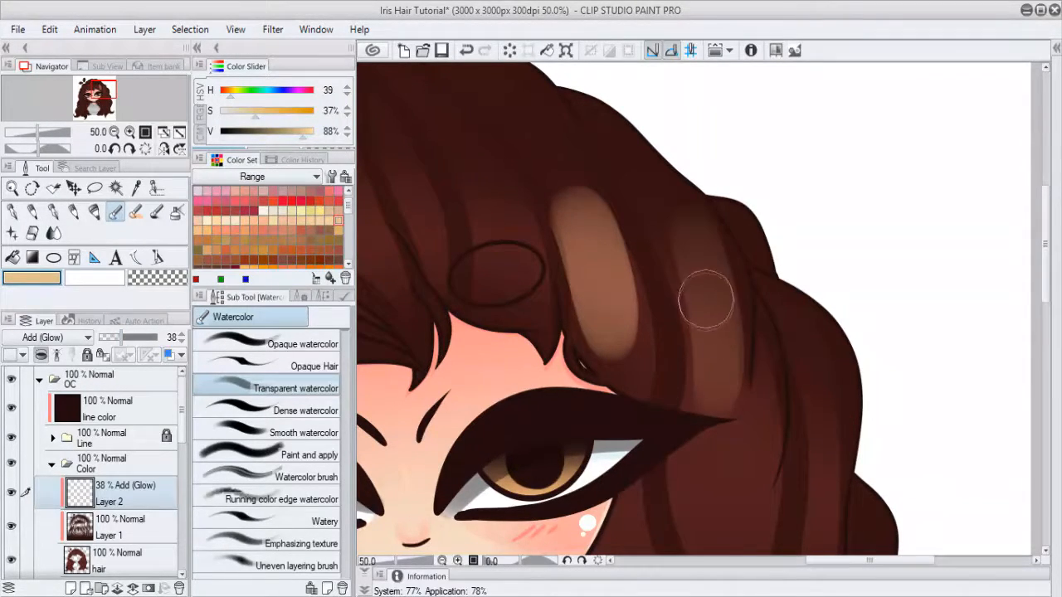
pyautogui.hotkey('ctrl', 'z')
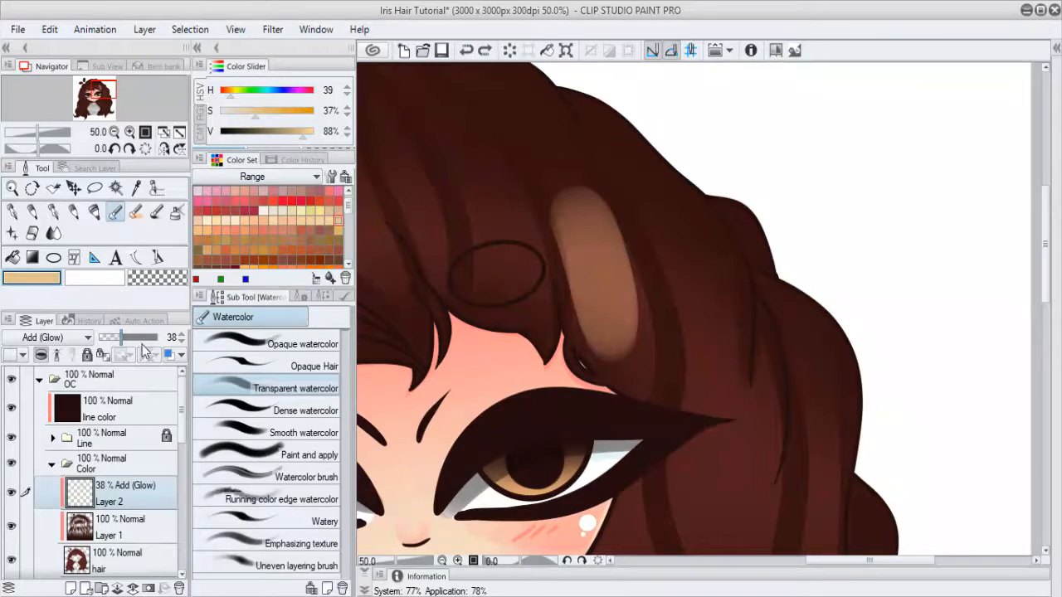
# Step: Restore the glow layer to 100% opacity, try another tan stroke on the neighboring strand, and undo it
pyautogui.moveTo(187, 343); pyautogui.dragTo(199, 342)
pyautogui.moveTo(709, 330); pyautogui.dragTo(781, 295)
pyautogui.moveTo(668, 287); pyautogui.dragTo(697, 371)
pyautogui.moveTo(688, 257); pyautogui.dragTo(639, 278)
pyautogui.moveTo(734, 199); pyautogui.dragTo(763, 403)
pyautogui.hotkey('ctrl', 'z')
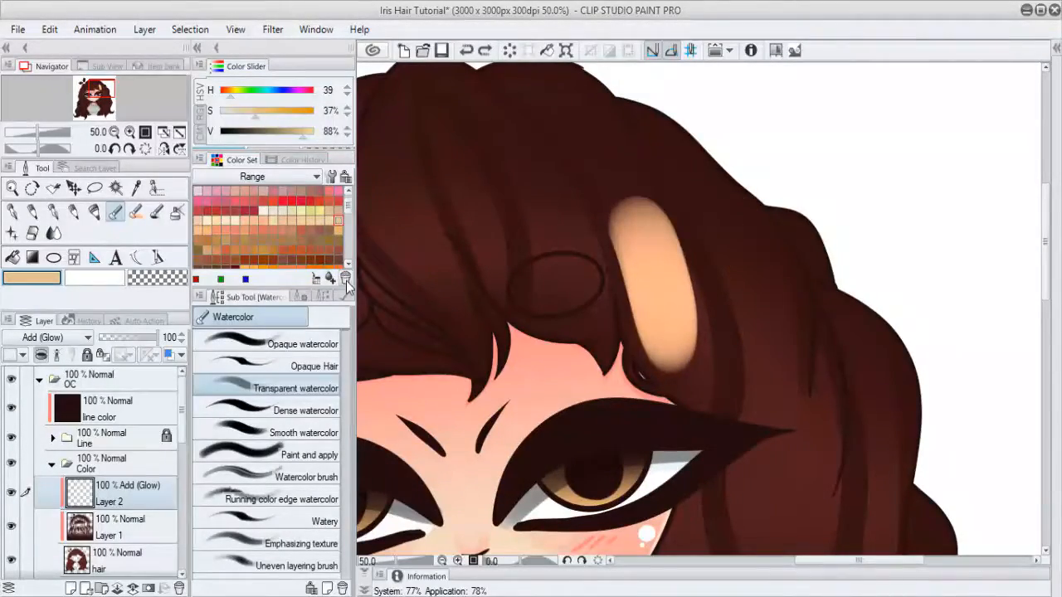
# Step: Try a transparent tan stroke with the glow layer at 42% opacity, undo it, and restore the opacity to 100%
pyautogui.click(125, 336)
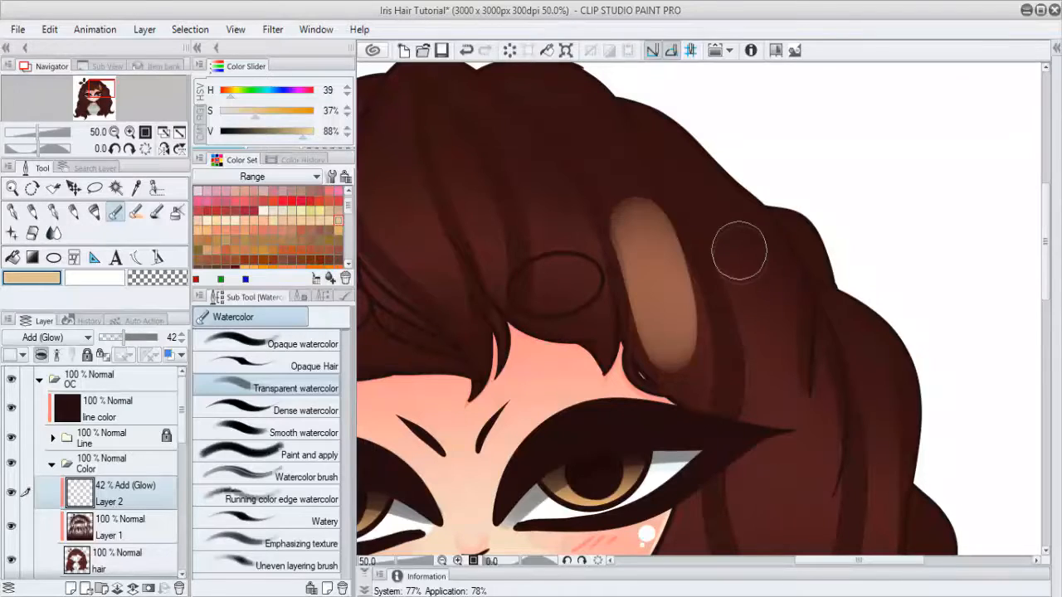
pyautogui.moveTo(735, 199); pyautogui.dragTo(761, 408)
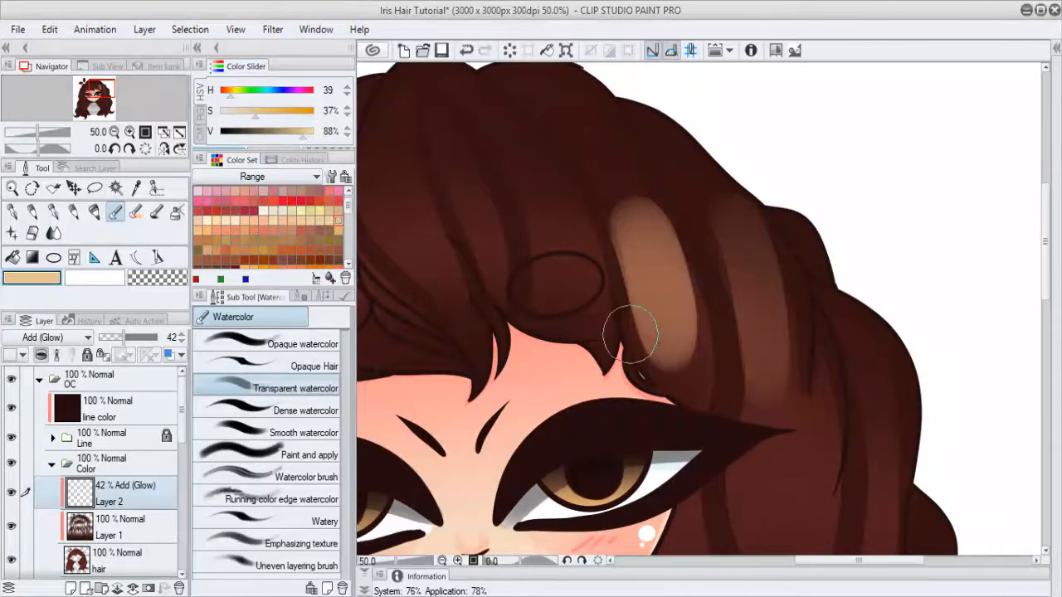
pyautogui.hotkey('ctrl', 'z')
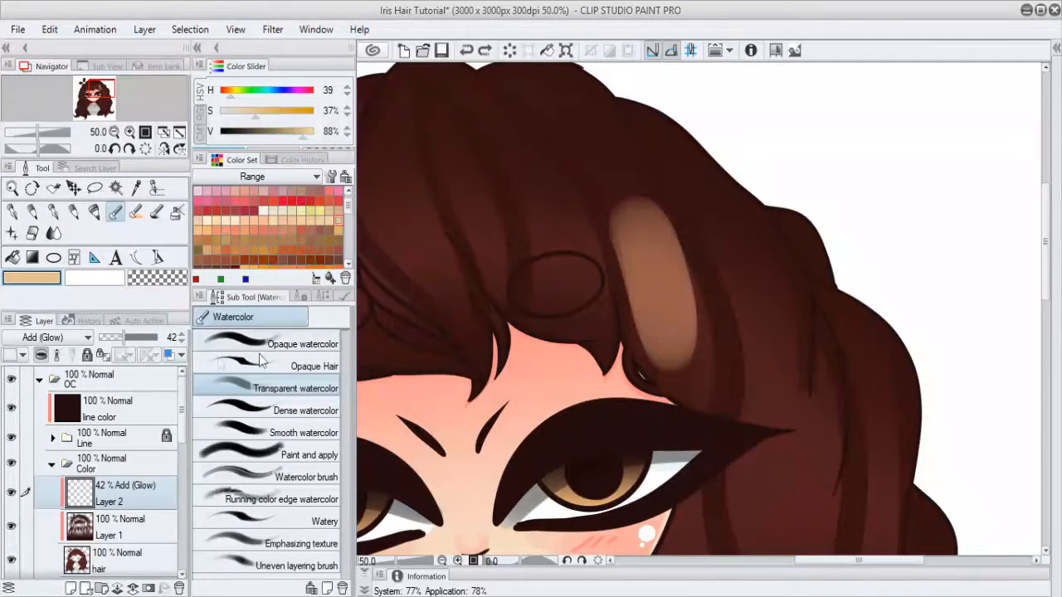
pyautogui.moveTo(126, 343); pyautogui.dragTo(195, 347)
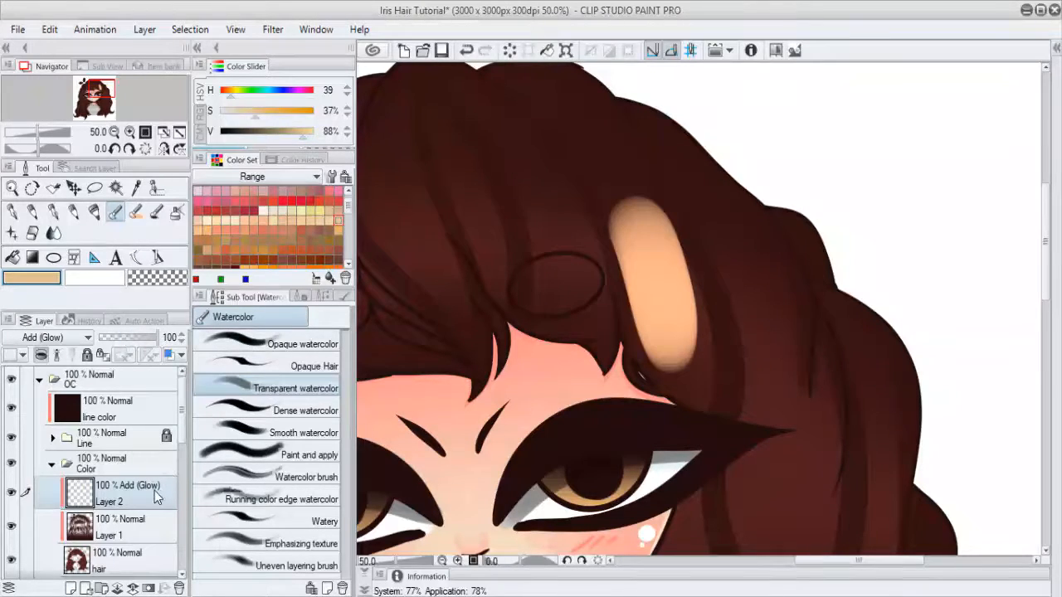
pyautogui.scroll(-3, 499, 291)
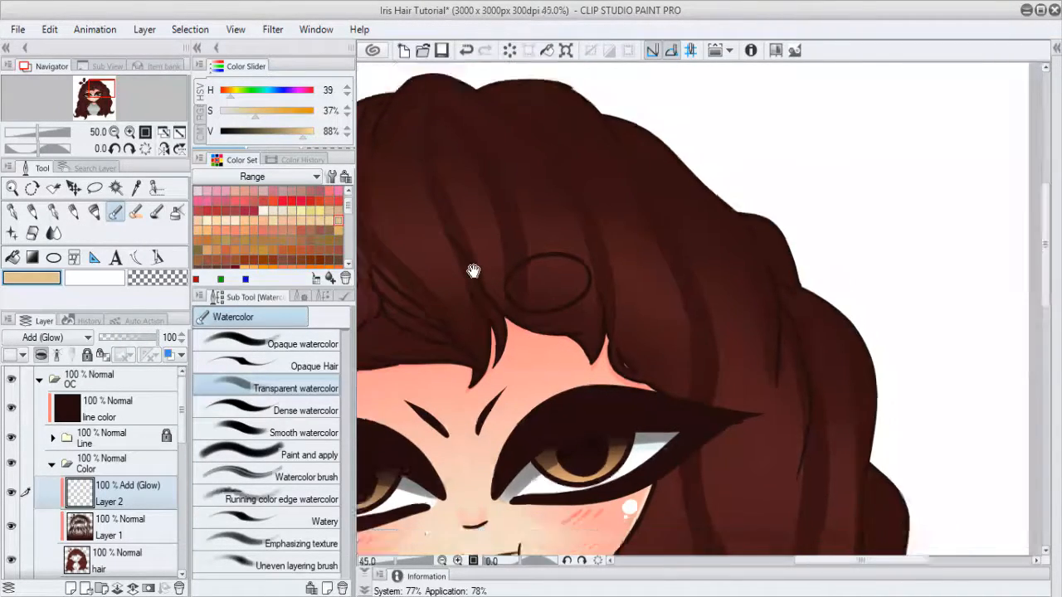
pyautogui.scroll(3, 499, 291)
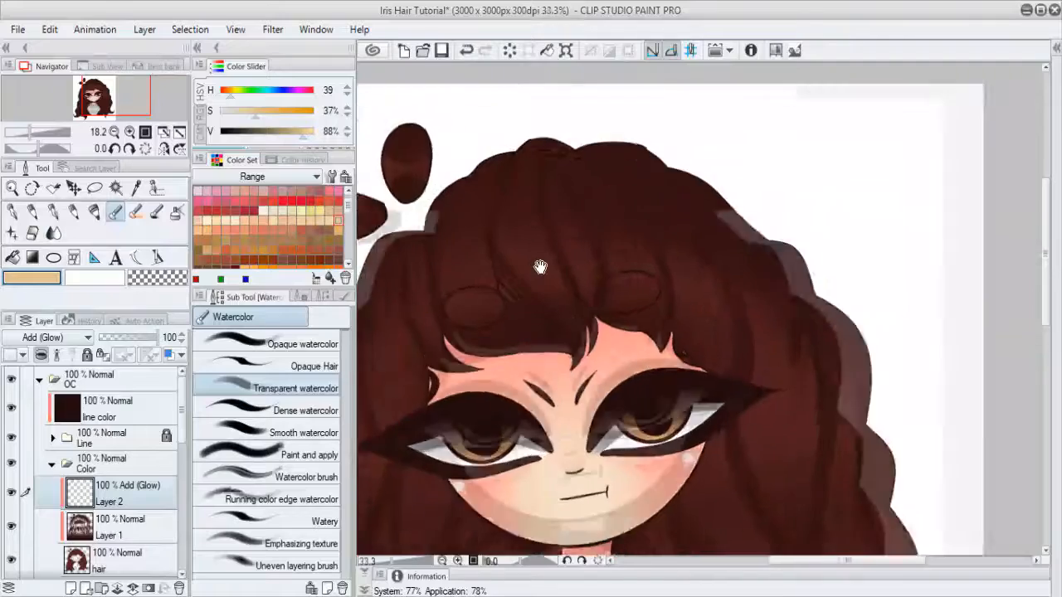
pyautogui.scroll(2, 558, 360)
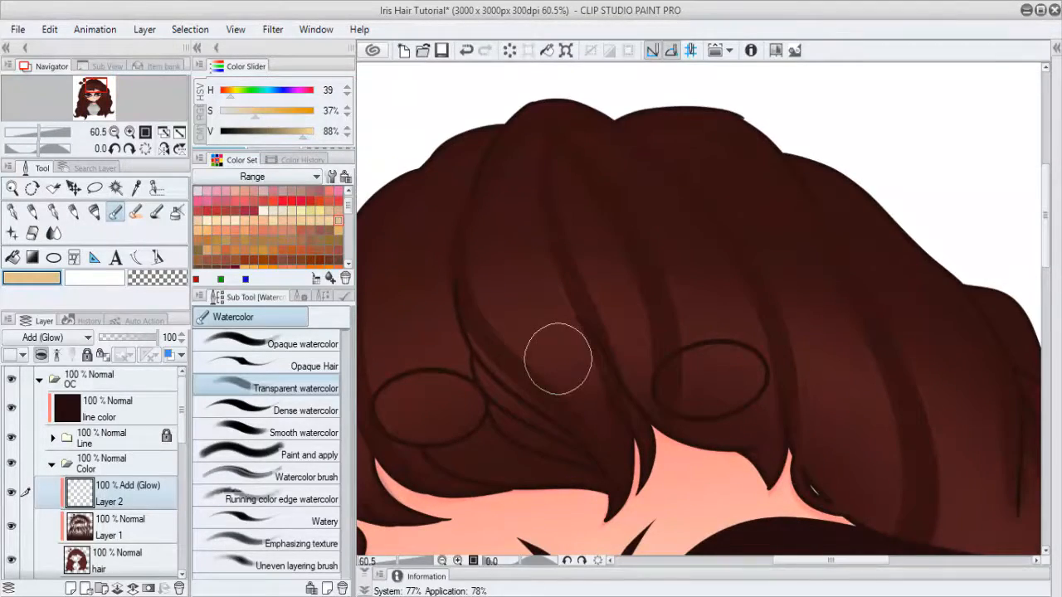
pyautogui.scroll(-1, 558, 360)
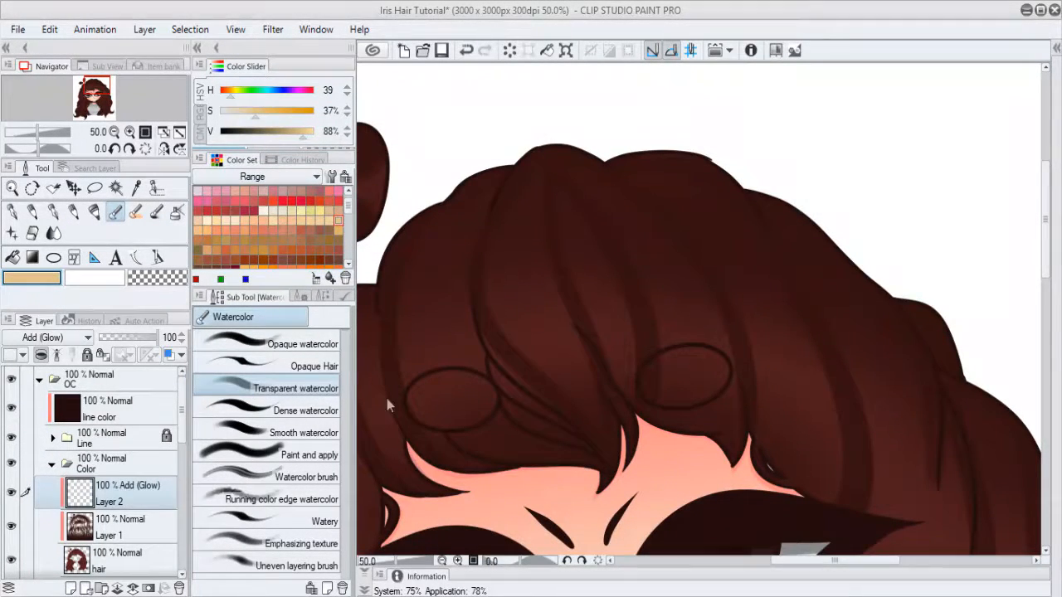
# Step: Paint a light tan highlight with the Opaque watercolor brush on the fringe strand above the character's right-hand eyebrow as viewed
pyautogui.click(291, 344)
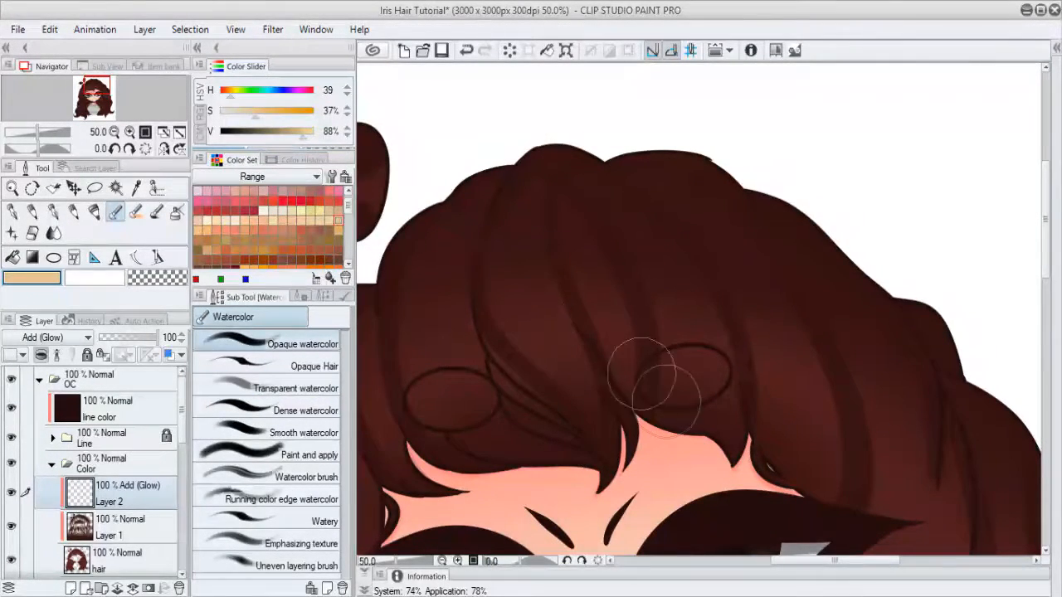
pyautogui.scroll(1, 643, 375)
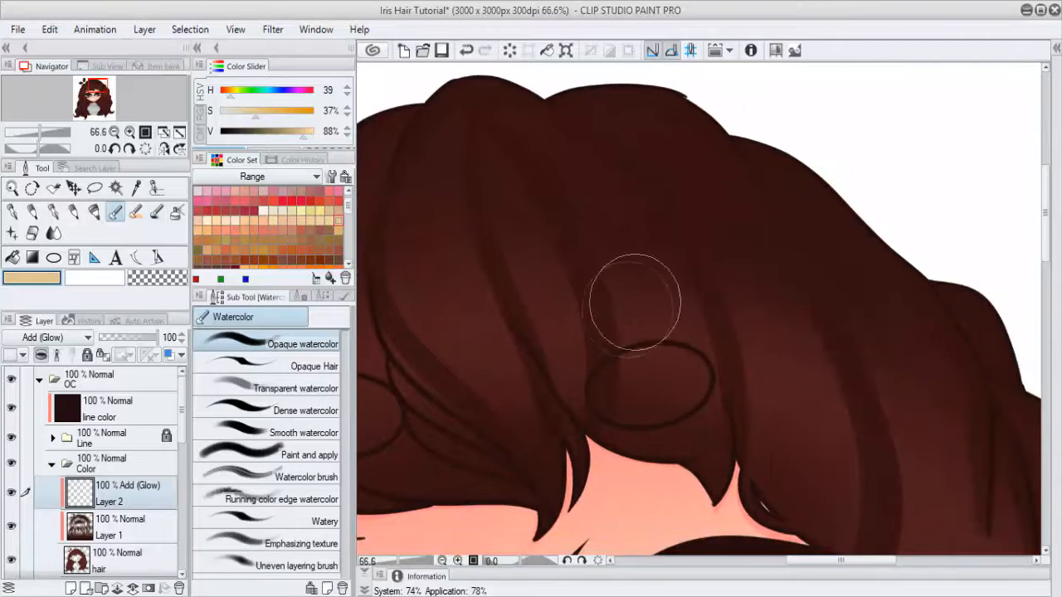
pyautogui.moveTo(618, 195); pyautogui.dragTo(635, 303)
pyautogui.hotkey('ctrl', 'z')
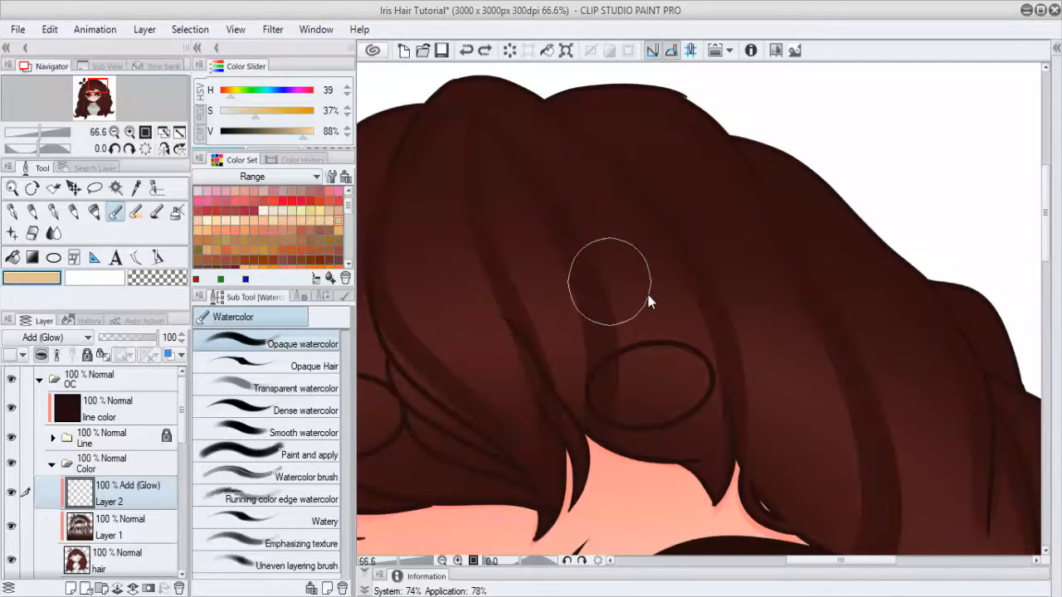
pyautogui.moveTo(594, 198); pyautogui.dragTo(647, 374)
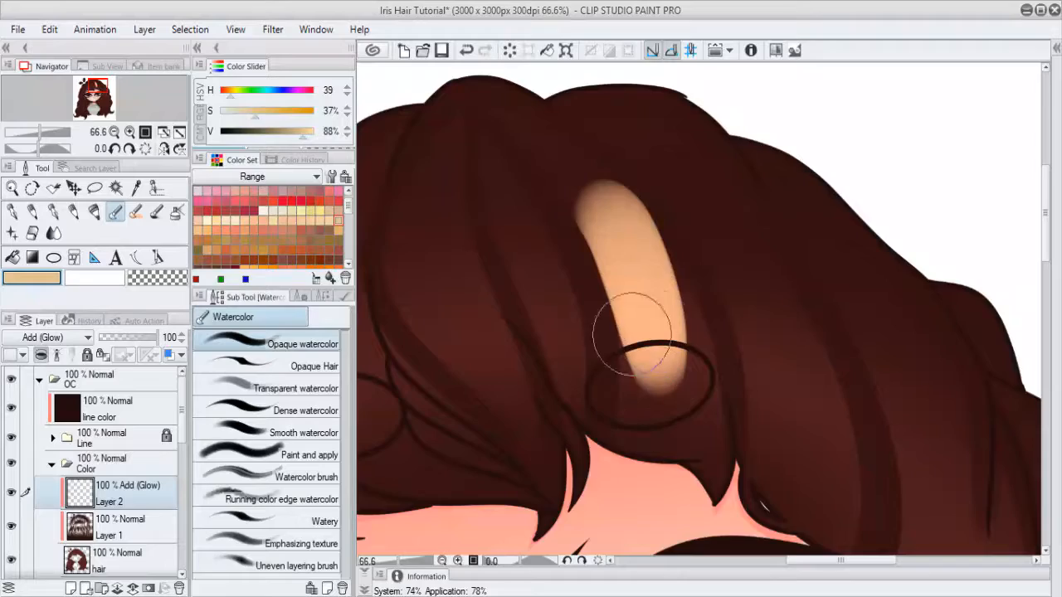
# Step: Paint a matching light tan highlight on the strand just to the right of the first one
pyautogui.hscroll(3, 643, 330)
pyautogui.moveTo(604, 225); pyautogui.dragTo(653, 419)
pyautogui.hotkey('ctrl', 'z')
pyautogui.moveTo(581, 208); pyautogui.dragTo(651, 407)
pyautogui.moveTo(589, 224)
pyautogui.mouseDown()
pyautogui.moveTo(723, 266)
pyautogui.moveTo(636, 265)
pyautogui.moveTo(559, 332)
pyautogui.moveTo(544, 247)
pyautogui.moveTo(573, 406)
pyautogui.mouseUp()
pyautogui.hotkey('ctrl', 'z')
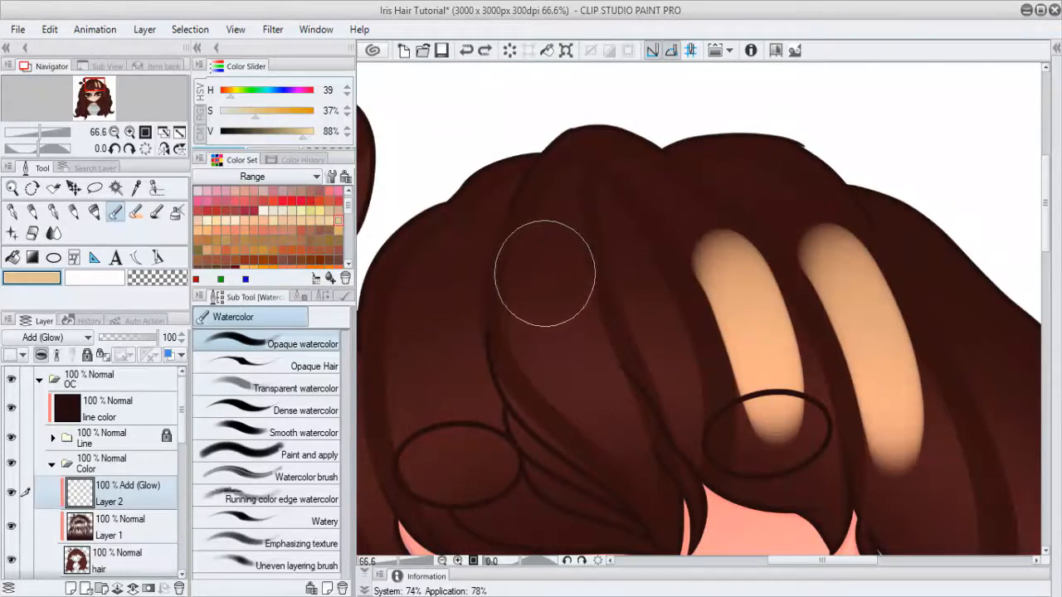
# Step: Paint wide light tan highlights on the two large fringe strands above the left-hand eyebrow, redoing the first attempt
pyautogui.moveTo(544, 281); pyautogui.dragTo(569, 368)
pyautogui.hotkey('ctrl', 'z')
pyautogui.moveTo(548, 249)
pyautogui.mouseDown()
pyautogui.moveTo(540, 296)
pyautogui.moveTo(565, 343)
pyautogui.mouseUp()
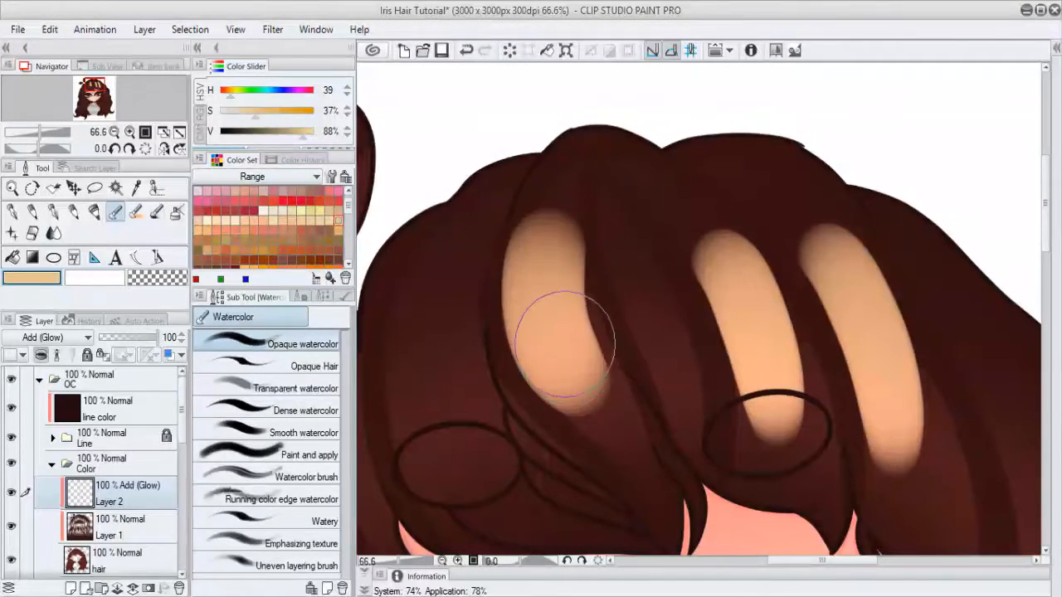
pyautogui.moveTo(545, 394); pyautogui.dragTo(628, 360)
pyautogui.moveTo(528, 232); pyautogui.dragTo(548, 410)
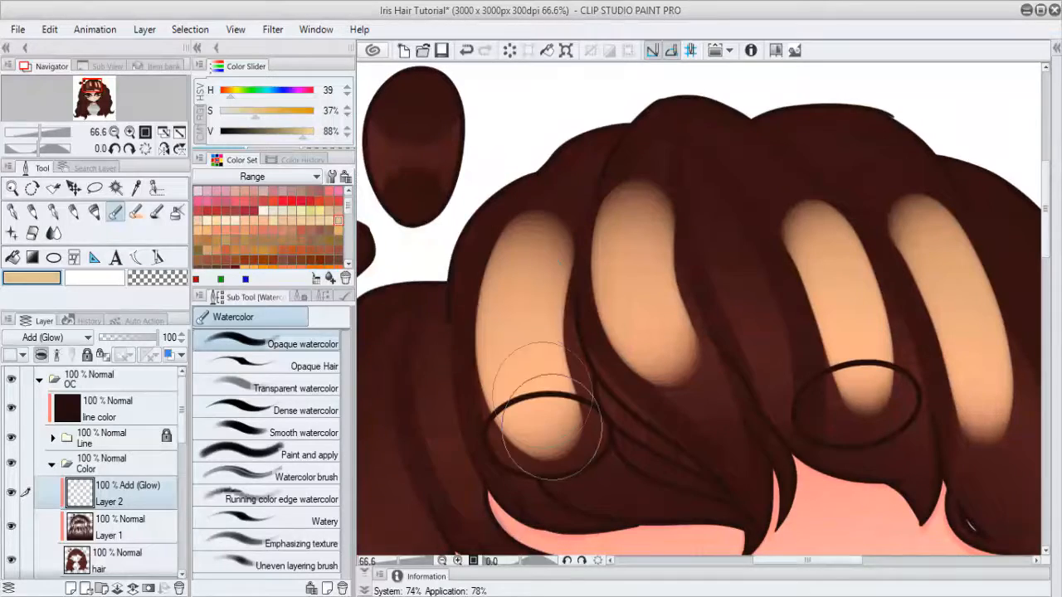
pyautogui.moveTo(666, 341); pyautogui.dragTo(448, 422)
pyautogui.moveTo(675, 481)
pyautogui.mouseDown()
pyautogui.moveTo(644, 365)
pyautogui.moveTo(698, 444)
pyautogui.mouseUp()
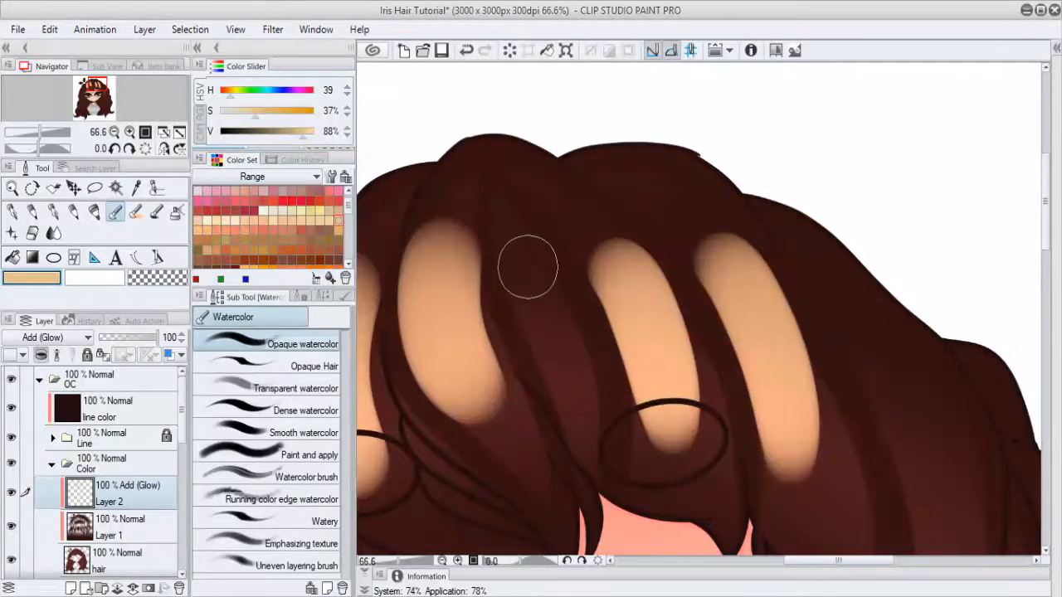
# Step: Try light tan strokes with different brush sizes on the narrow central fringe strand, and undo each one
pyautogui.moveTo(521, 242); pyautogui.dragTo(569, 422)
pyautogui.hotkey('ctrl', 'z')
pyautogui.moveTo(521, 245); pyautogui.dragTo(577, 394)
pyautogui.hotkey('ctrl', 'z')
pyautogui.press(']')
pyautogui.press(']')
pyautogui.press(']')
pyautogui.moveTo(516, 247); pyautogui.dragTo(576, 403)
pyautogui.hotkey('ctrl', 'z')
pyautogui.keyDown('ctrl'); pyautogui.keyDown('alt'); pyautogui.moveTo(546, 324); pyautogui.dragTo(557, 323); pyautogui.keyUp('alt'); pyautogui.keyUp('ctrl')
pyautogui.moveTo(569, 275); pyautogui.dragTo(605, 355)
pyautogui.hotkey('ctrl', 'z')
pyautogui.keyDown('ctrl'); pyautogui.keyDown('alt'); pyautogui.moveTo(547, 326); pyautogui.dragTo(570, 326); pyautogui.keyUp('alt'); pyautogui.keyUp('ctrl')
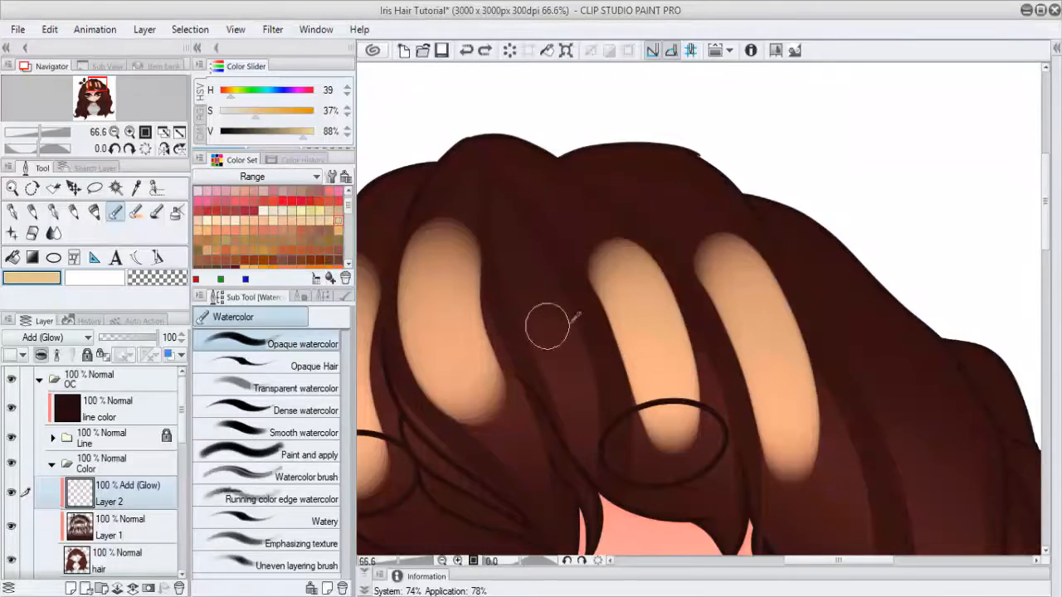
# Step: Paint light tan highlights on the narrow central fringe strand and on the outer strand at the right side of the head
pyautogui.moveTo(517, 261); pyautogui.dragTo(576, 407)
pyautogui.hotkey('ctrl', 'z')
pyautogui.moveTo(519, 257)
pyautogui.mouseDown()
pyautogui.moveTo(575, 413)
pyautogui.moveTo(472, 301)
pyautogui.mouseUp()
pyautogui.hotkey('ctrl', 'z')
pyautogui.moveTo(755, 390); pyautogui.dragTo(572, 398)
pyautogui.moveTo(670, 216)
pyautogui.mouseDown()
pyautogui.moveTo(711, 297)
pyautogui.moveTo(708, 366)
pyautogui.mouseUp()
pyautogui.moveTo(416, 305)
pyautogui.mouseDown()
pyautogui.moveTo(573, 374)
pyautogui.moveTo(762, 408)
pyautogui.mouseUp()
pyautogui.moveTo(627, 387); pyautogui.dragTo(755, 311)
# Step: Paint a thin light tan highlight on the narrow strand beside the left edge of the fringe, undoing and repeating unsatisfactory strokes
pyautogui.moveTo(554, 258); pyautogui.dragTo(583, 397)
pyautogui.hotkey('ctrl', 'z')
pyautogui.press(']')
pyautogui.press(']')
pyautogui.moveTo(551, 267); pyautogui.dragTo(569, 379)
pyautogui.hotkey('ctrl', 'z')
pyautogui.moveTo(554, 240); pyautogui.dragTo(584, 394)
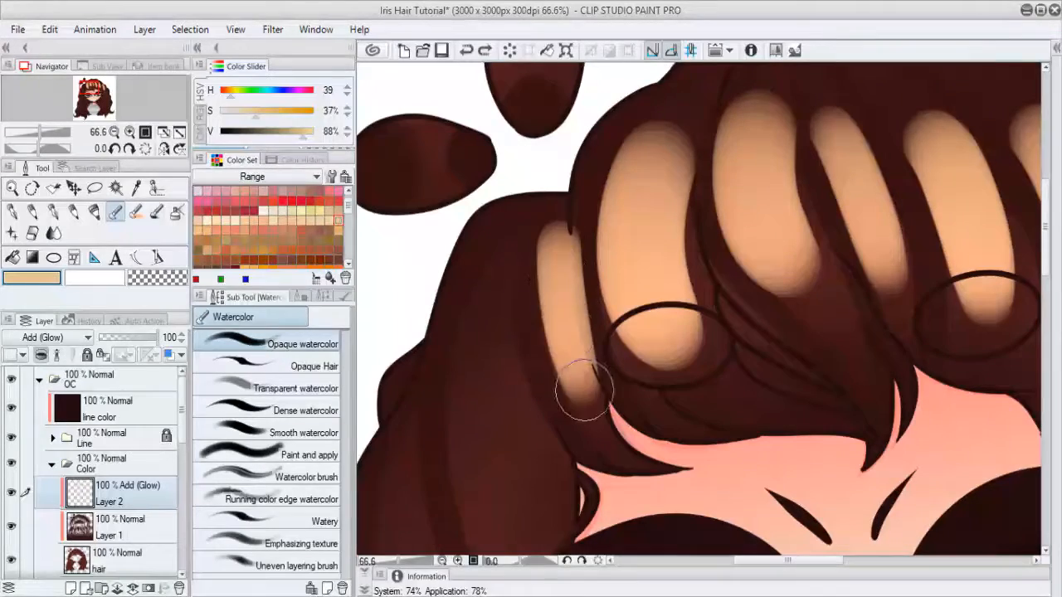
pyautogui.hotkey('ctrl', 'z')
pyautogui.moveTo(559, 252)
pyautogui.mouseDown()
pyautogui.moveTo(552, 292)
pyautogui.moveTo(570, 336)
pyautogui.mouseUp()
pyautogui.hotkey('ctrl', 'z')
pyautogui.moveTo(555, 246)
pyautogui.mouseDown()
pyautogui.moveTo(573, 379)
pyautogui.moveTo(572, 311)
pyautogui.moveTo(583, 288)
pyautogui.mouseUp()
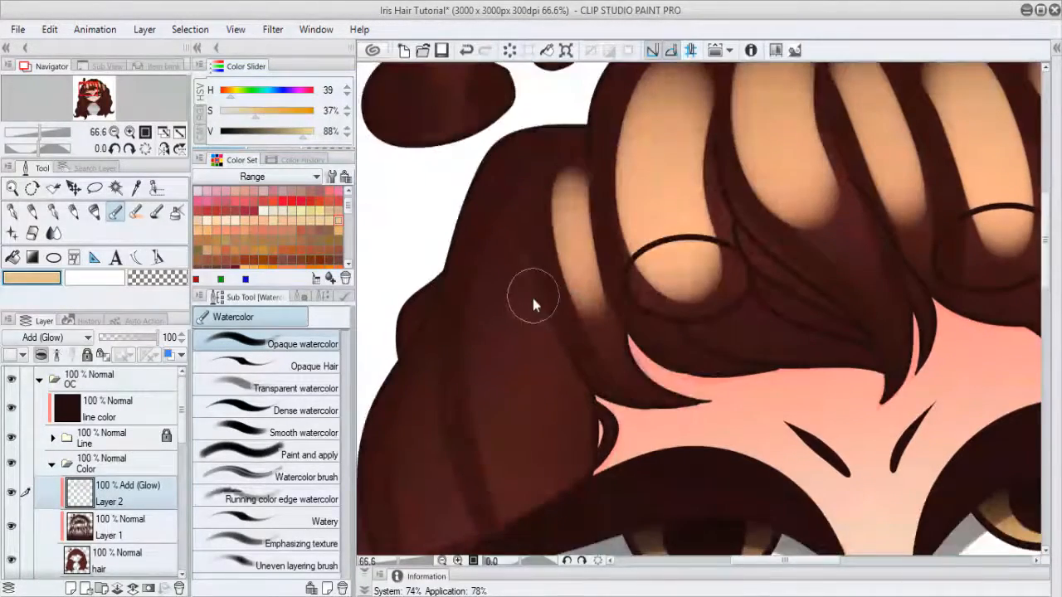
# Step: Paint a long light tan highlight on the outer strand at the left side of the head, redoing the first stroke
pyautogui.moveTo(503, 218); pyautogui.dragTo(513, 440)
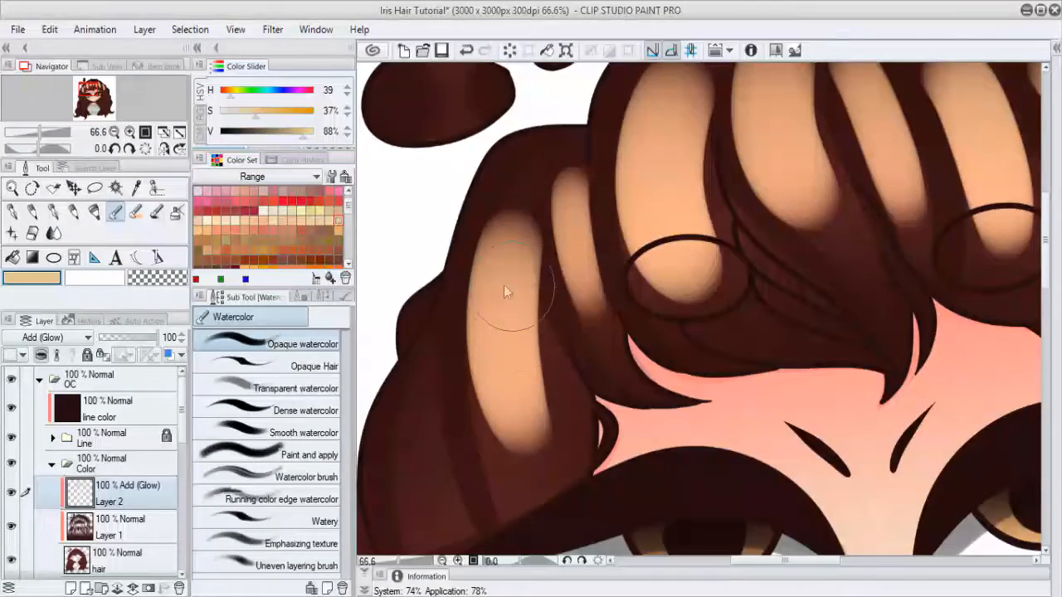
pyautogui.hotkey('ctrl', 'z')
pyautogui.moveTo(499, 243)
pyautogui.mouseDown()
pyautogui.moveTo(501, 361)
pyautogui.moveTo(536, 427)
pyautogui.mouseUp()
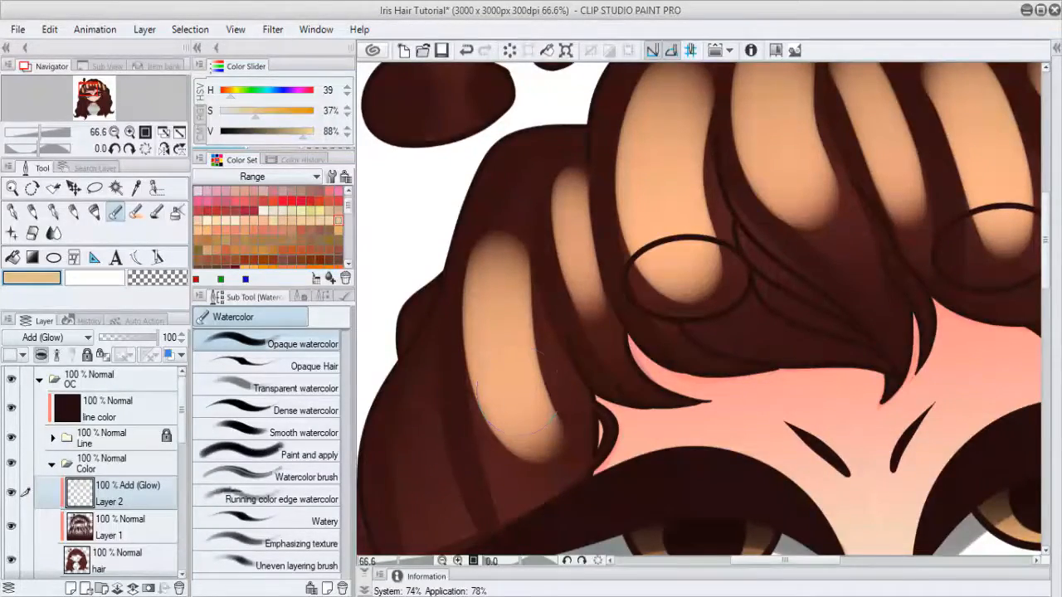
pyautogui.scroll(-3, 574, 408)
pyautogui.moveTo(700, 423); pyautogui.dragTo(749, 321)
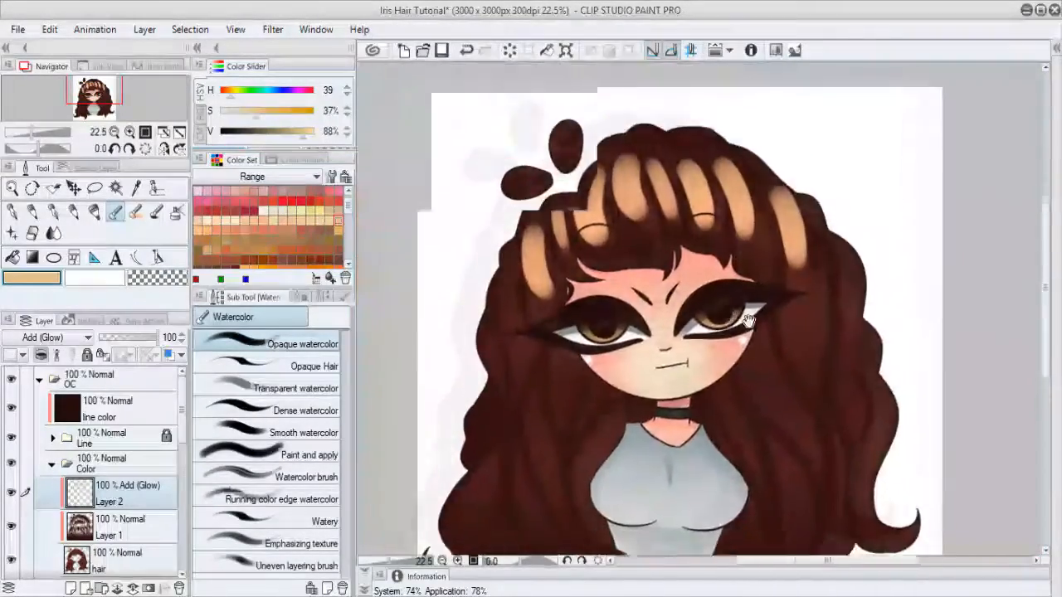
pyautogui.moveTo(643, 369); pyautogui.dragTo(591, 356)
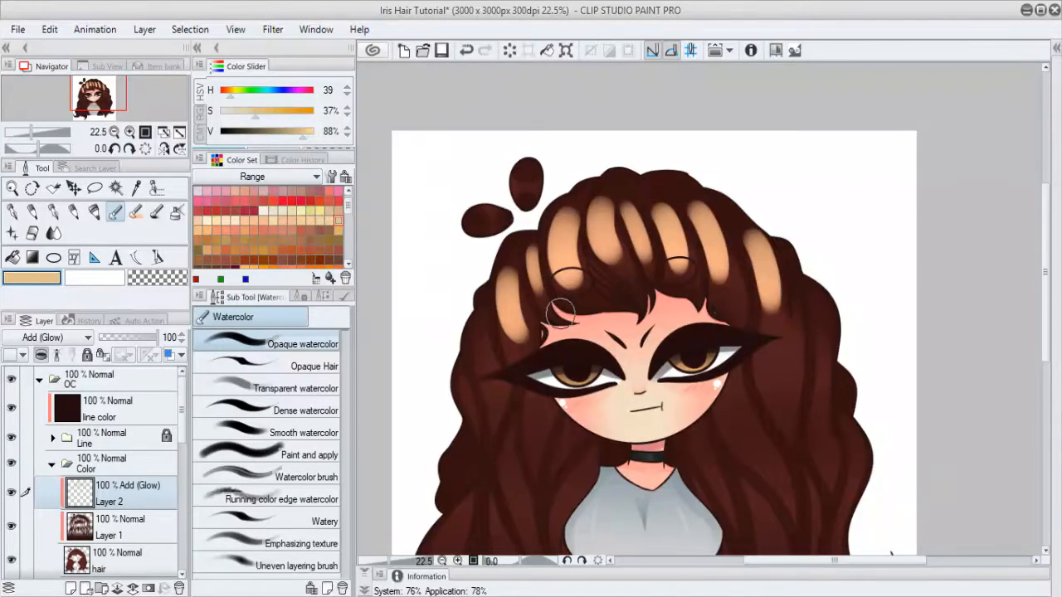
# Step: Switch the drawing color to white and back to light tan
pyautogui.scroll(3, 560, 314)
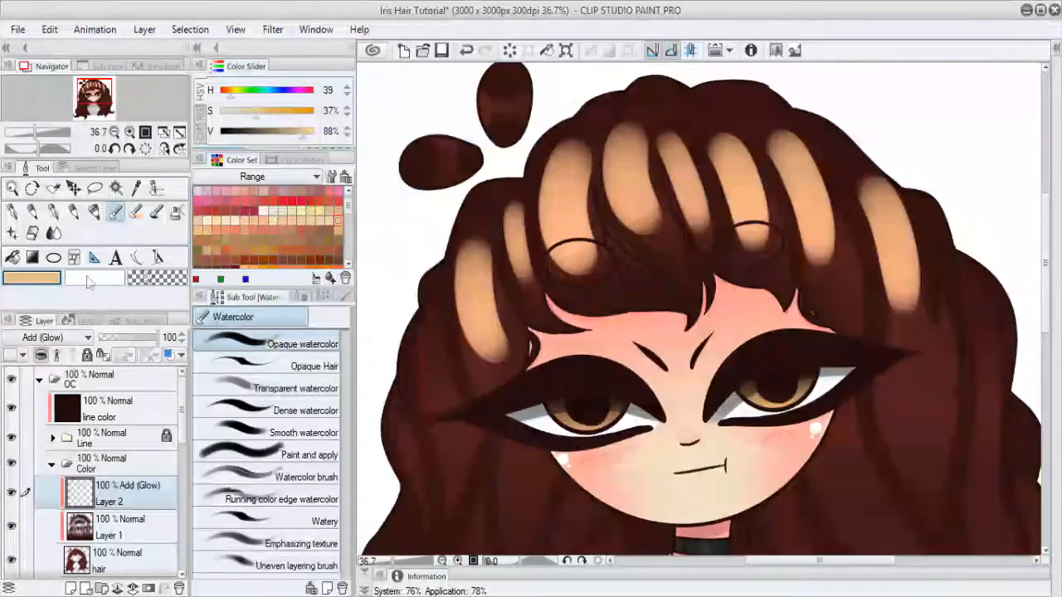
pyautogui.click(115, 280)
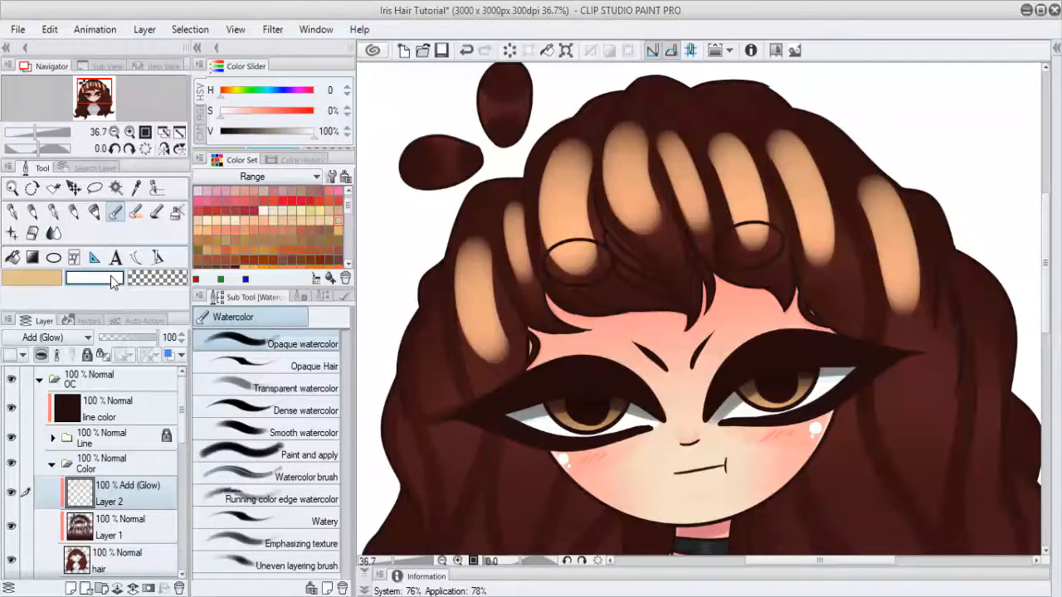
pyautogui.click(33, 283)
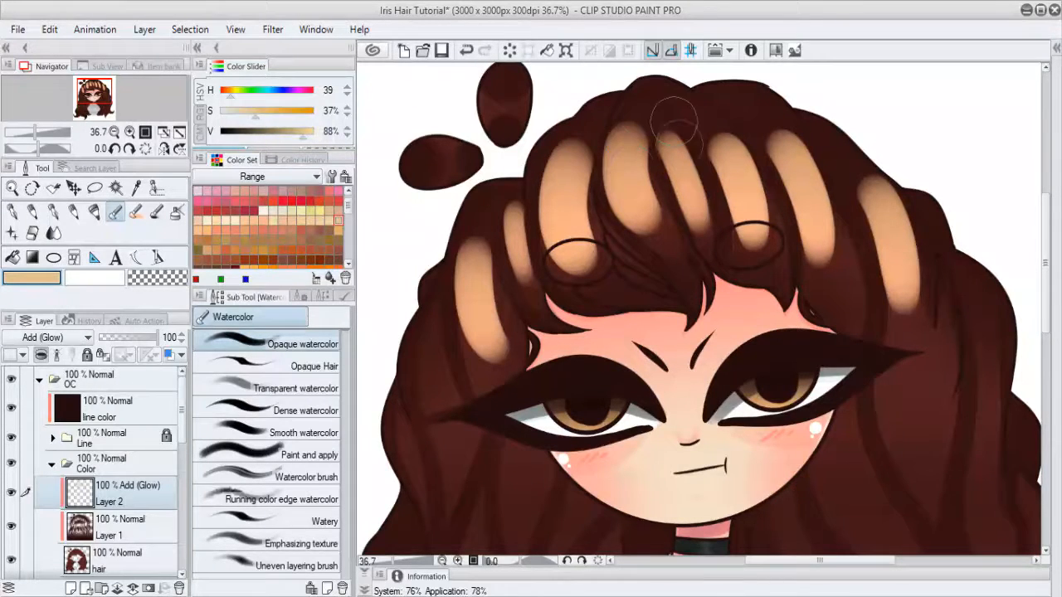
# Step: Try cutting into the ends of the left fringe highlights with the Hard eraser, and undo the erasing
pyautogui.press('e')
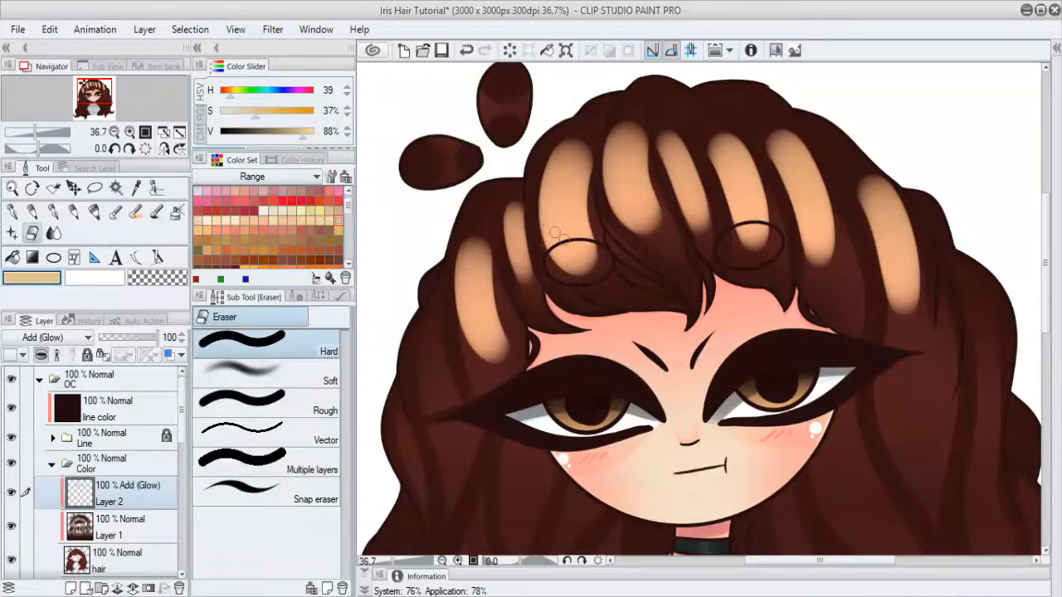
pyautogui.moveTo(579, 328)
pyautogui.mouseDown()
pyautogui.moveTo(595, 336)
pyautogui.moveTo(602, 258)
pyautogui.moveTo(595, 319)
pyautogui.mouseUp()
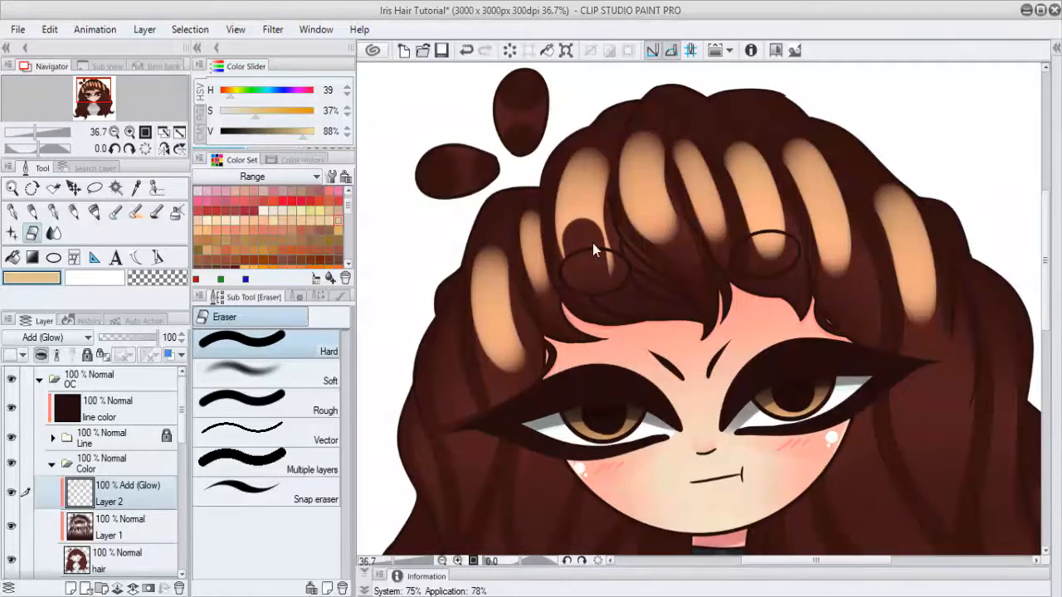
pyautogui.moveTo(595, 249)
pyautogui.mouseDown()
pyautogui.moveTo(591, 261)
pyautogui.moveTo(599, 168)
pyautogui.moveTo(587, 154)
pyautogui.mouseUp()
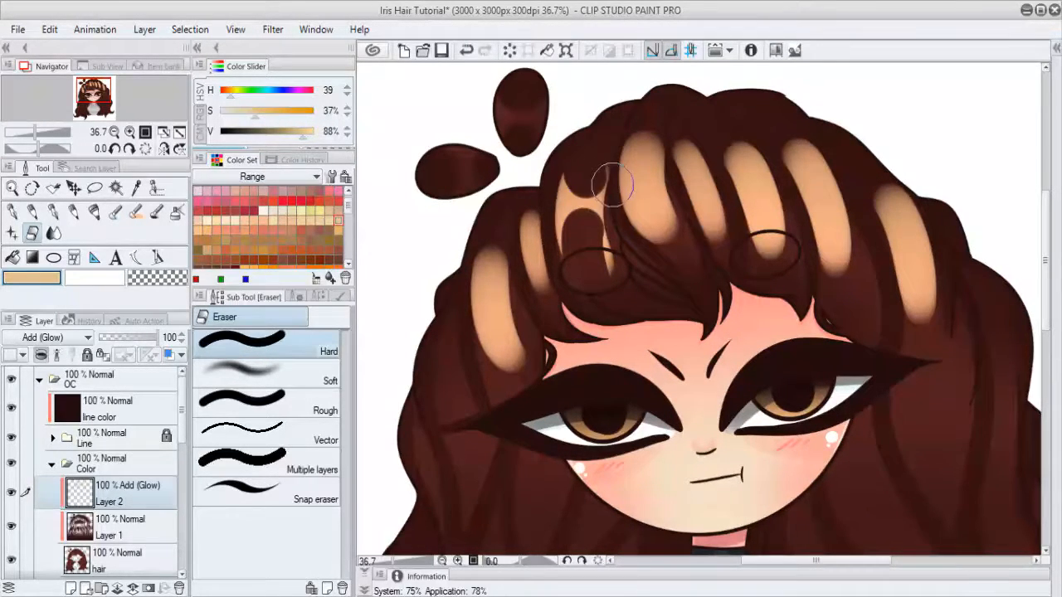
pyautogui.moveTo(624, 199)
pyautogui.mouseDown()
pyautogui.moveTo(616, 234)
pyautogui.moveTo(635, 141)
pyautogui.moveTo(639, 249)
pyautogui.moveTo(662, 309)
pyautogui.mouseUp()
pyautogui.hotkey('ctrl', 'z')
pyautogui.hotkey('ctrl', 'z')
pyautogui.moveTo(641, 246)
pyautogui.mouseDown()
pyautogui.moveTo(668, 295)
pyautogui.moveTo(653, 272)
pyautogui.moveTo(590, 434)
pyautogui.moveTo(611, 328)
pyautogui.mouseUp()
pyautogui.scroll(-2, 654, 272)
pyautogui.scroll(4, 610, 329)
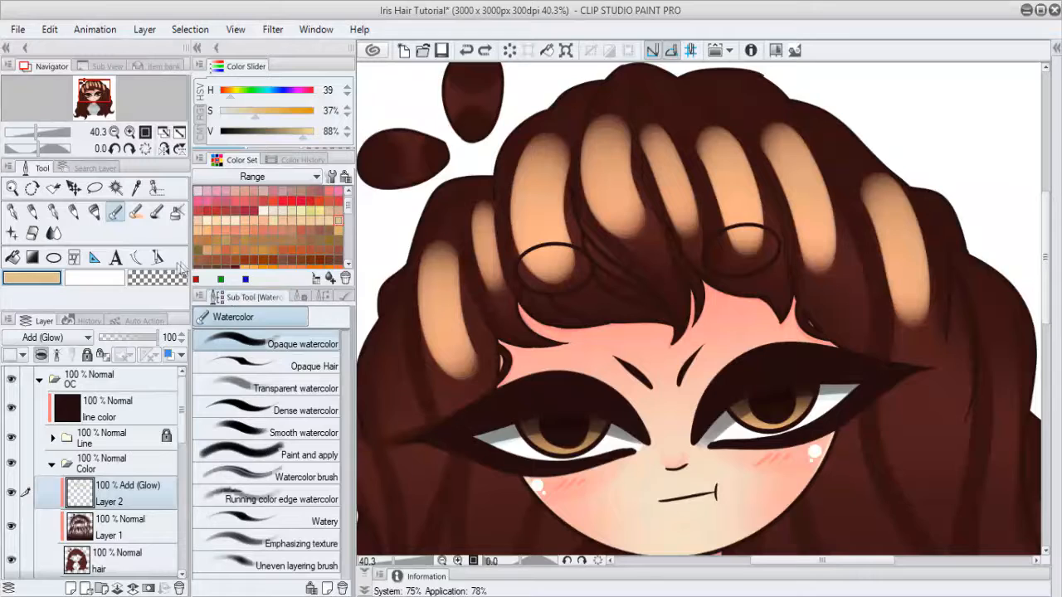
# Step: Select transparent as the drawing color and slightly narrow the column holding the color swatches
pyautogui.click(150, 280)
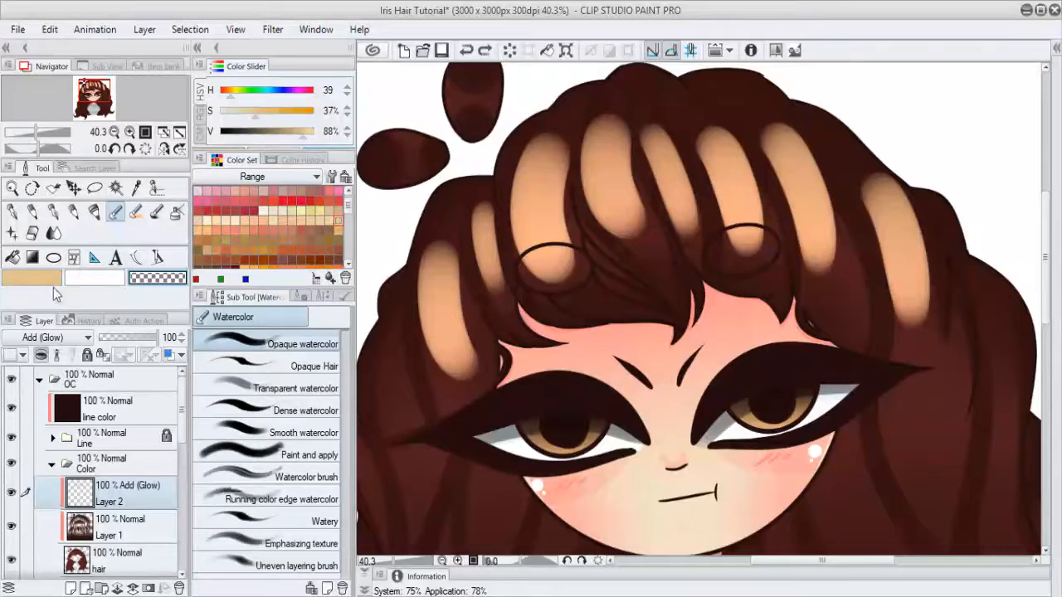
pyautogui.scroll(-5, 116, 419)
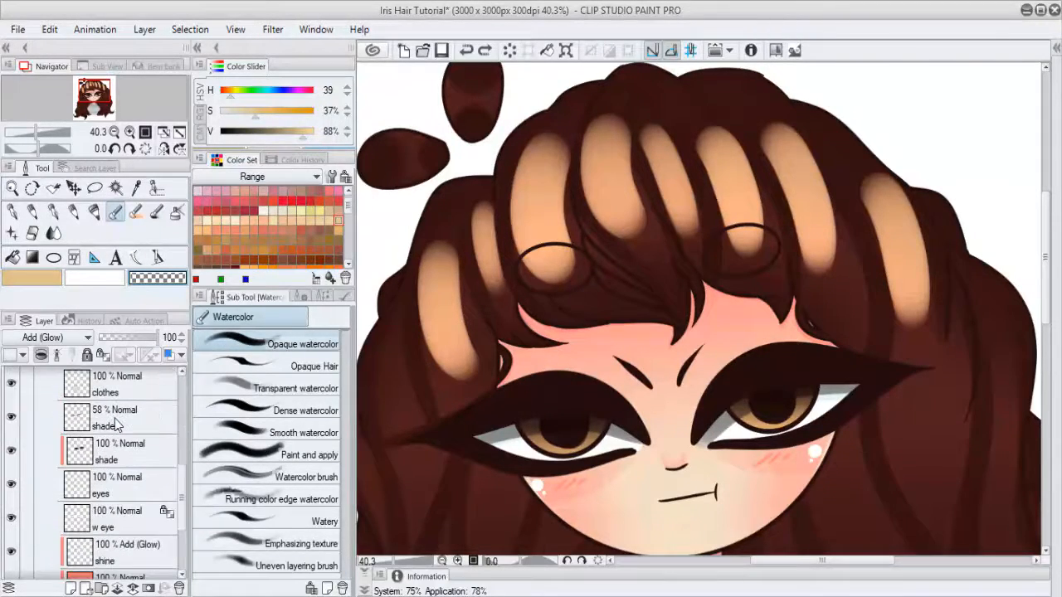
pyautogui.scroll(5, 122, 425)
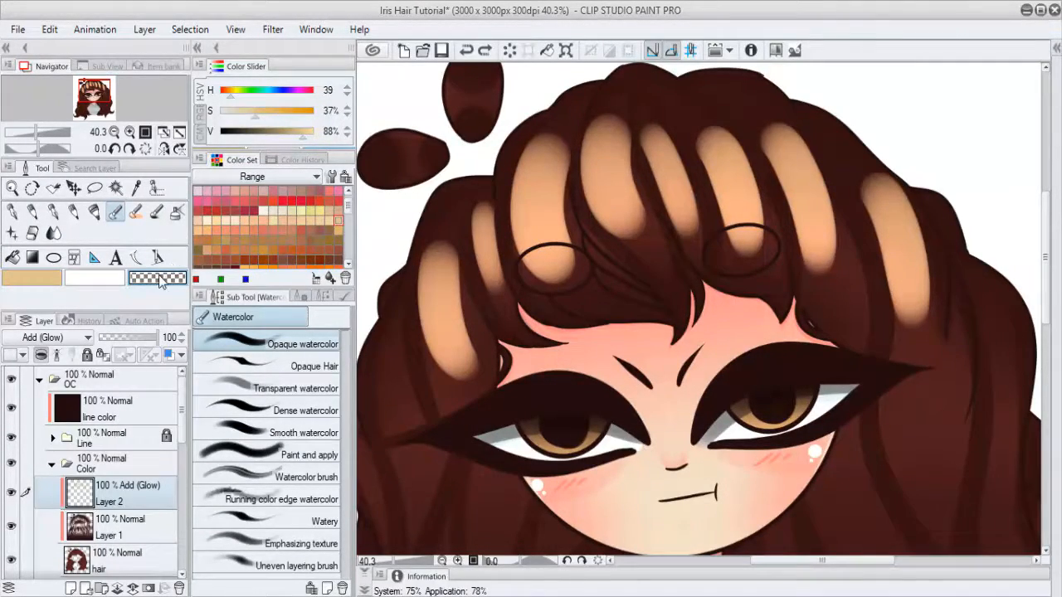
pyautogui.moveTo(189, 275); pyautogui.dragTo(154, 279)
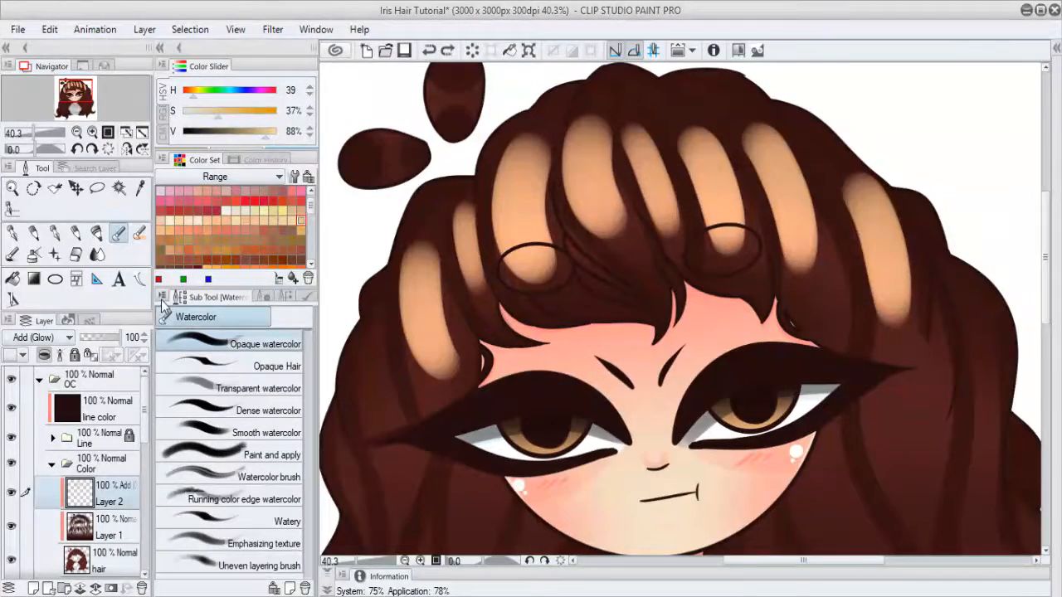
pyautogui.moveTo(154, 297); pyautogui.dragTo(171, 296)
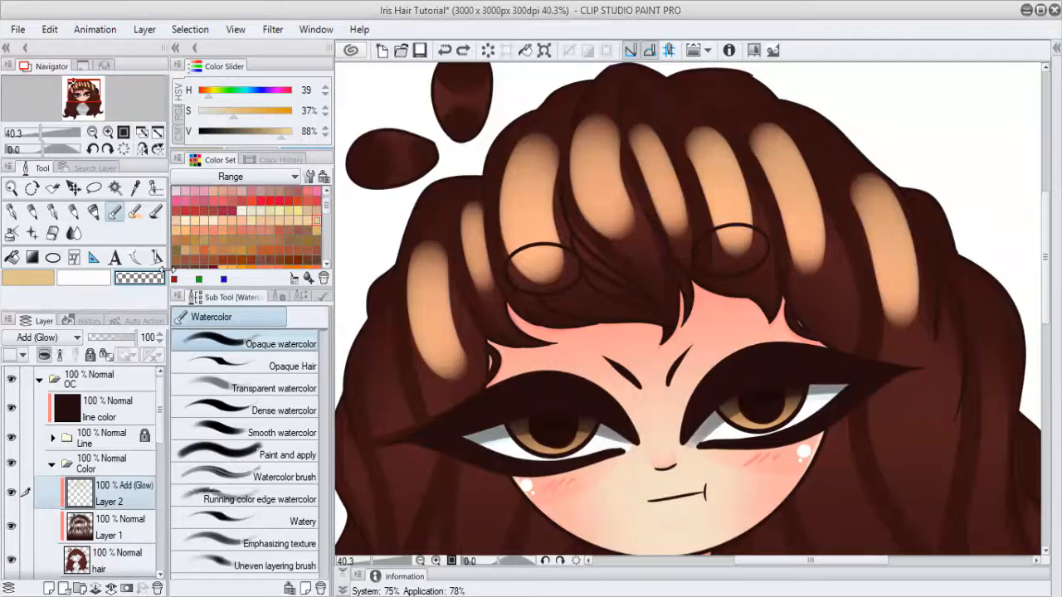
# Step: Test the Hard and Soft erasers on the lower end of the left fringe highlight, undo the marks, and select the Rough eraser
pyautogui.press('e')
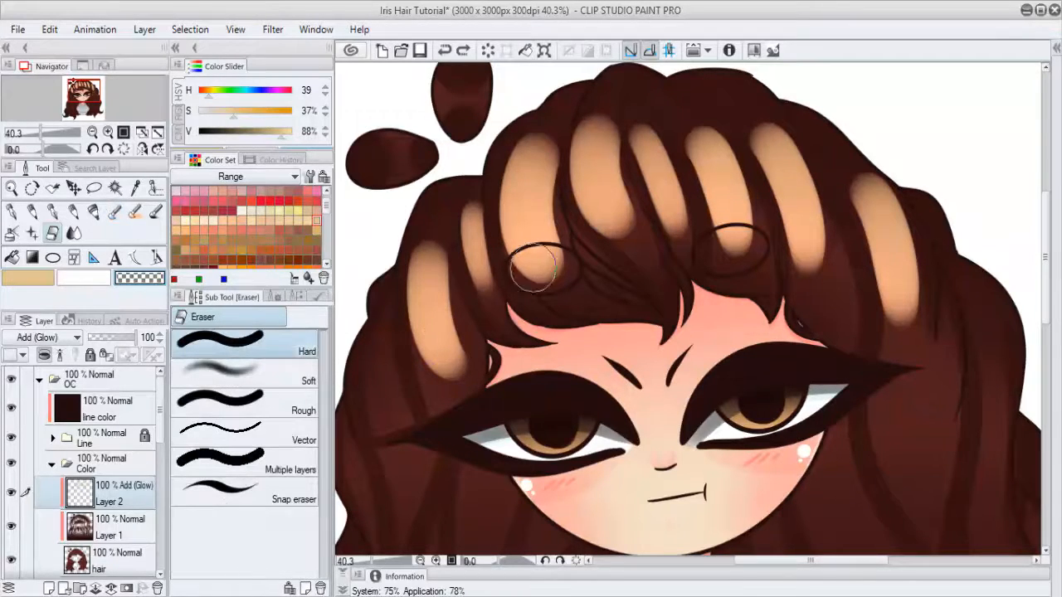
pyautogui.click(531, 237)
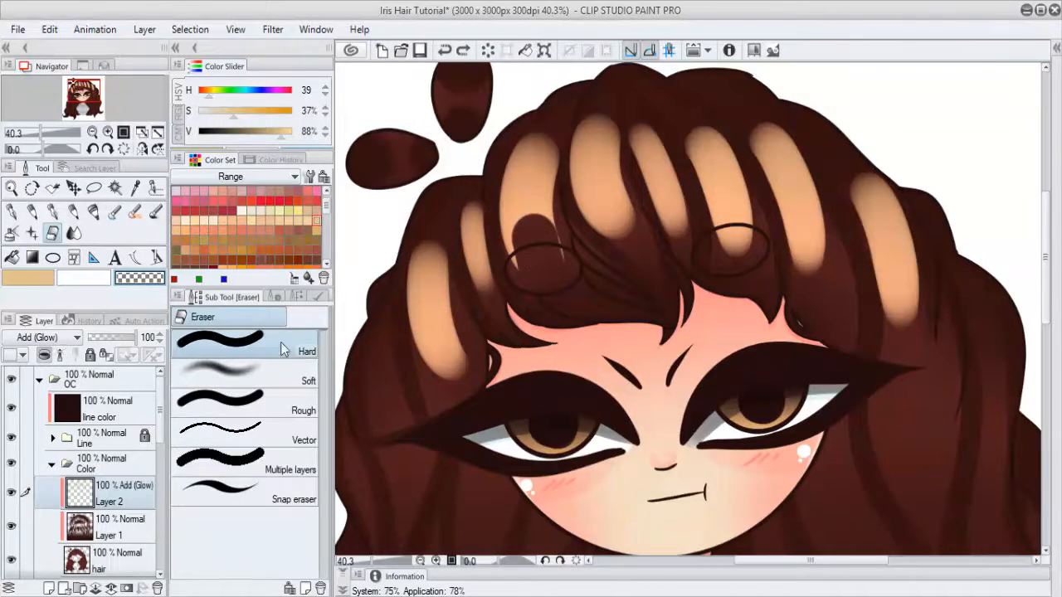
pyautogui.click(286, 375)
pyautogui.moveTo(540, 274)
pyautogui.mouseDown()
pyautogui.moveTo(530, 237)
pyautogui.moveTo(539, 272)
pyautogui.mouseUp()
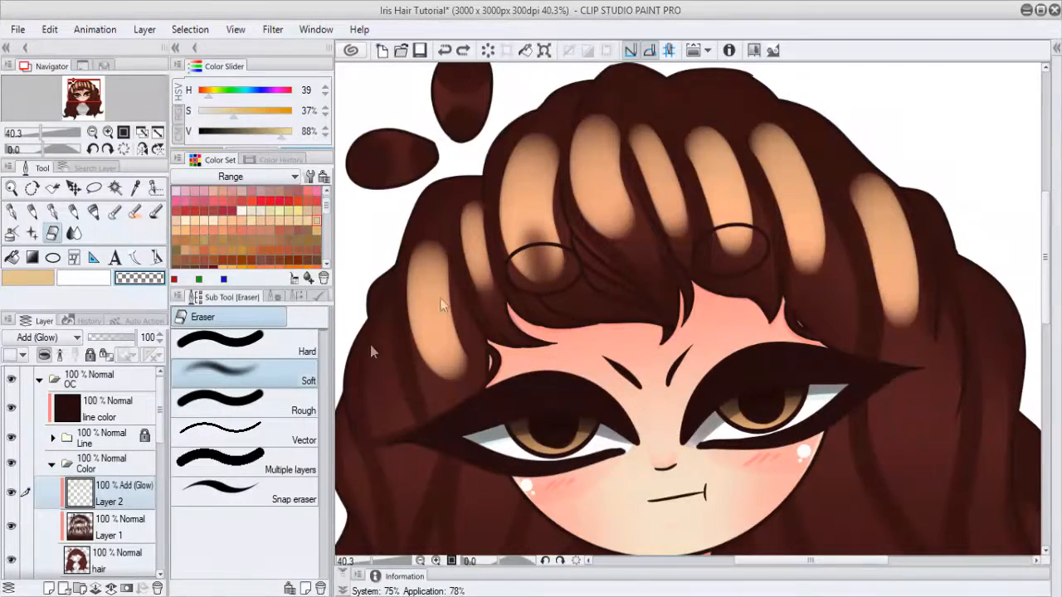
pyautogui.hotkey('ctrl', 'z')
pyautogui.click(241, 400)
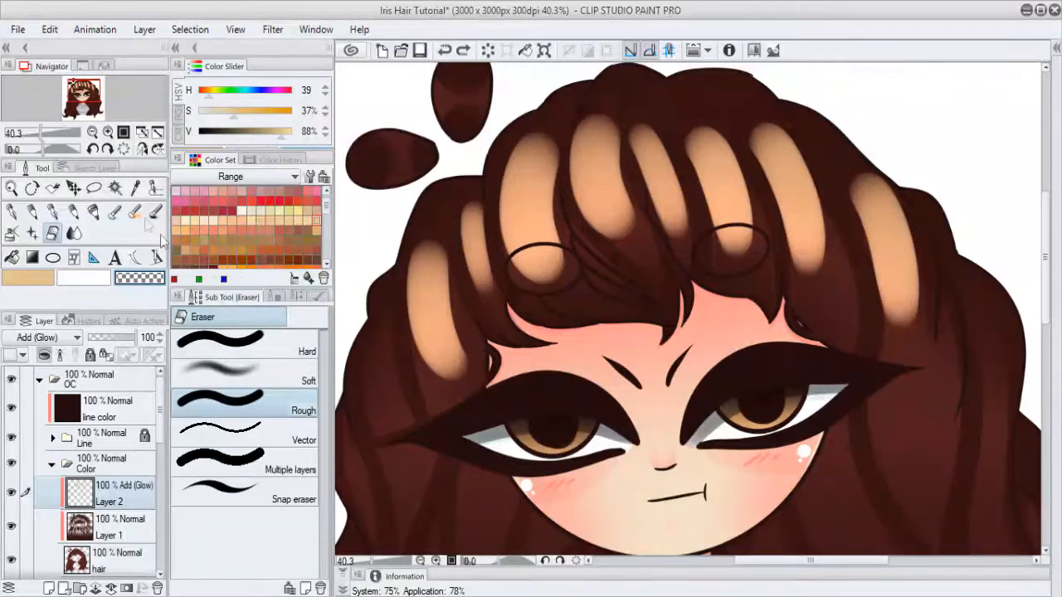
# Step: Carve a rounded notch into the lower end of the large left fringe highlight using the Opaque watercolor brush with transparent color
pyautogui.click(115, 212)
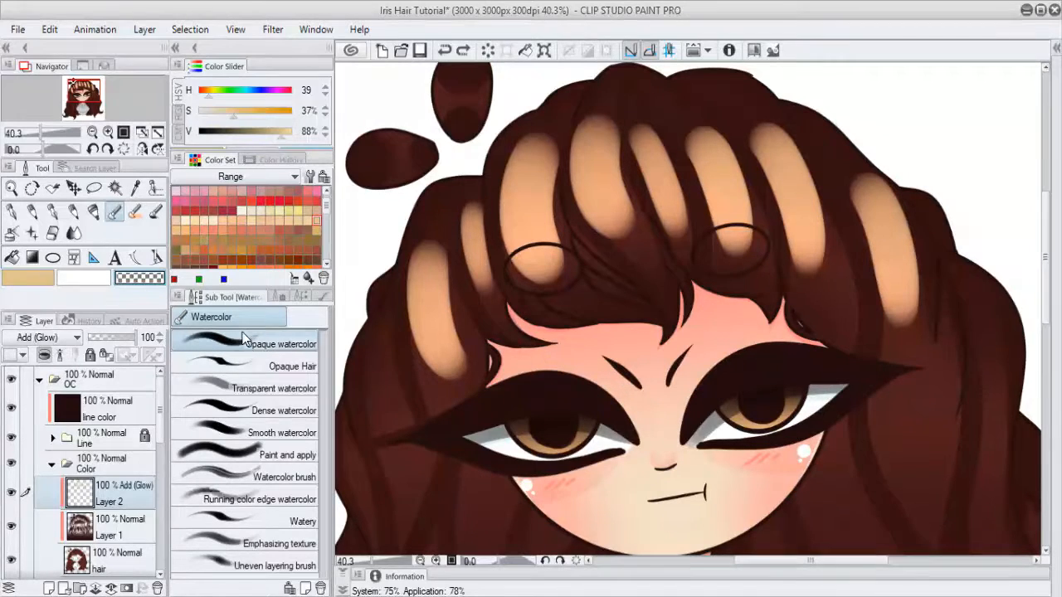
pyautogui.click(141, 281)
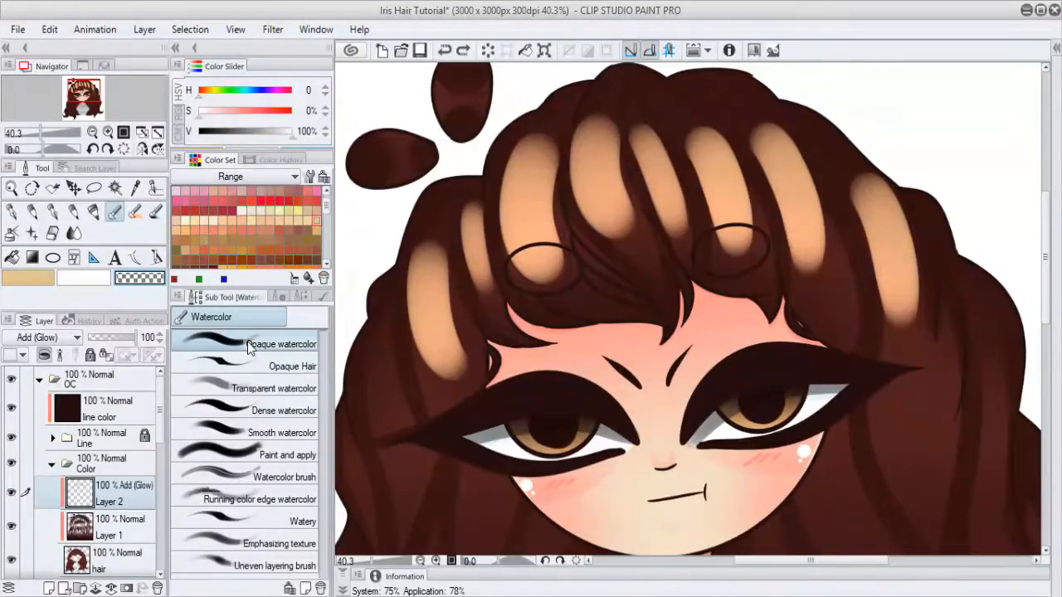
pyautogui.scroll(1, 521, 303)
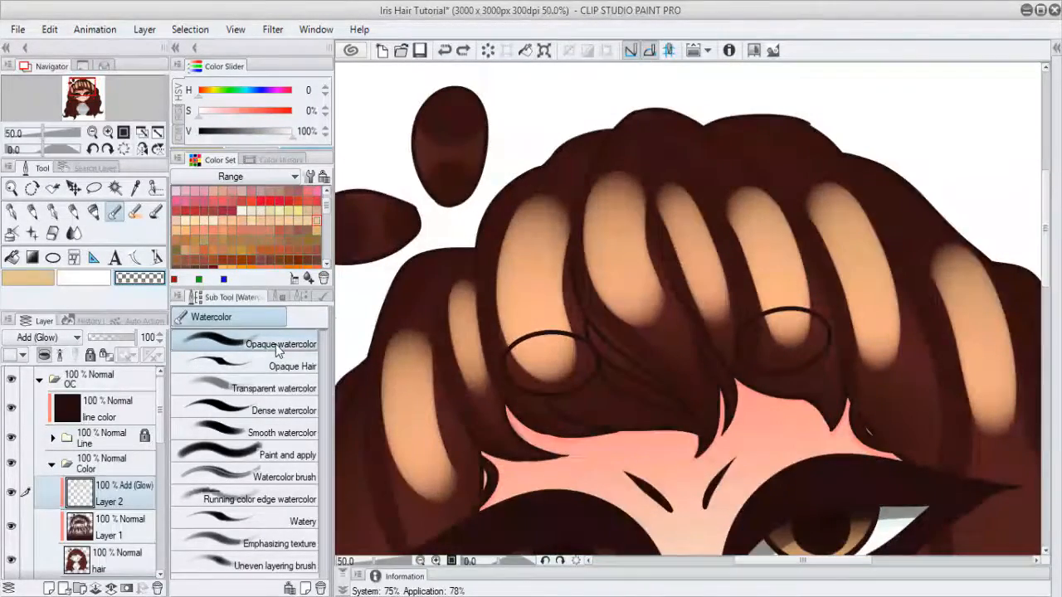
pyautogui.scroll(2, 588, 314)
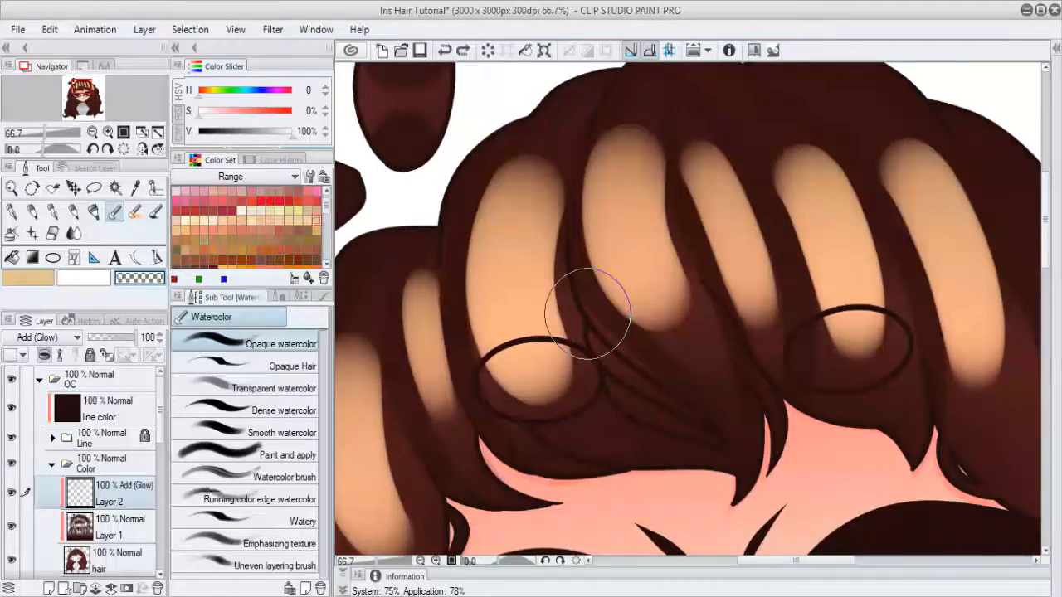
pyautogui.scroll(1, 588, 313)
pyautogui.scroll(-1, 587, 313)
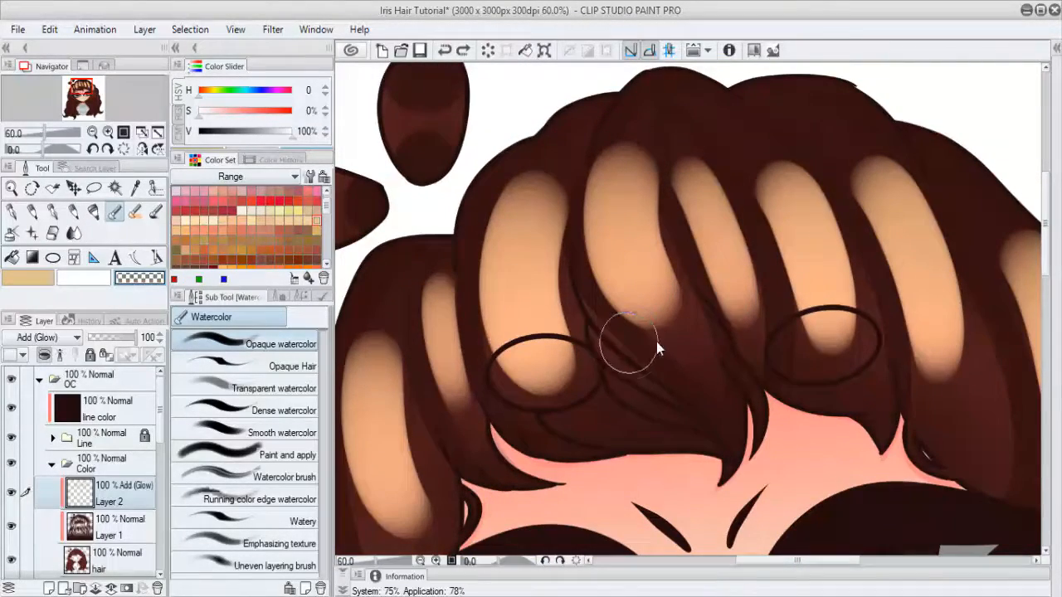
pyautogui.moveTo(514, 333)
pyautogui.mouseDown()
pyautogui.moveTo(526, 329)
pyautogui.moveTo(517, 287)
pyautogui.moveTo(509, 308)
pyautogui.moveTo(519, 284)
pyautogui.mouseUp()
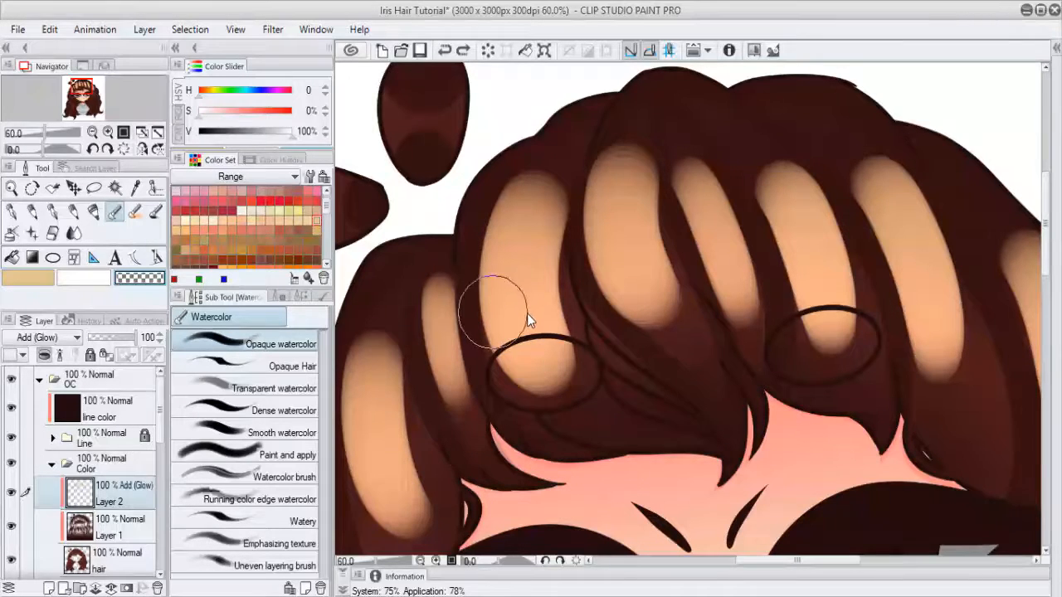
pyautogui.moveTo(510, 295); pyautogui.dragTo(549, 378)
pyautogui.moveTo(528, 320)
pyautogui.mouseDown()
pyautogui.moveTo(566, 424)
pyautogui.moveTo(523, 309)
pyautogui.moveTo(551, 394)
pyautogui.mouseUp()
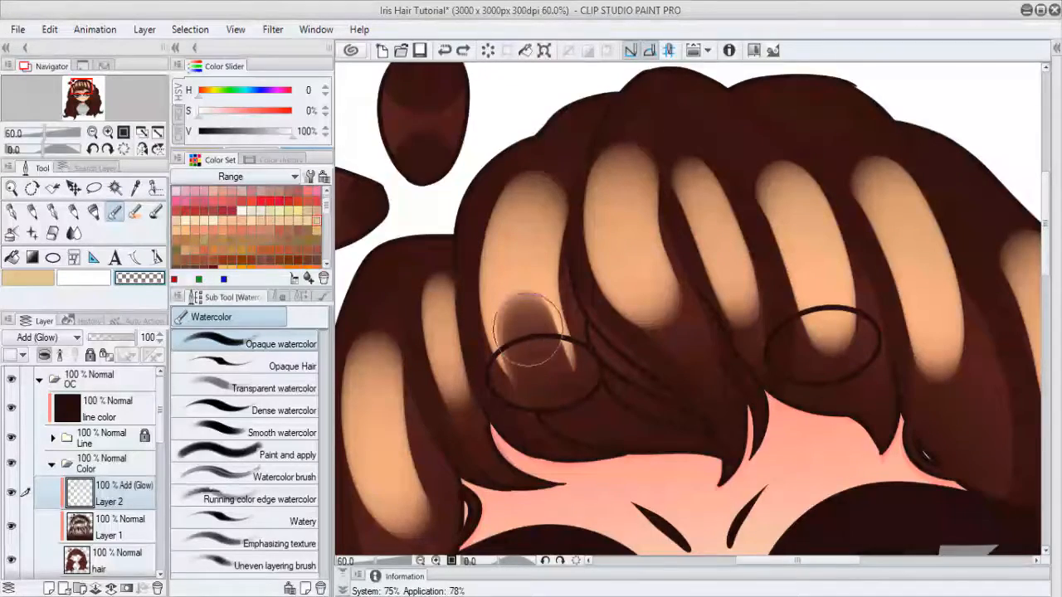
# Step: Cut a matching rounded notch into the upper end of the same left fringe highlight
pyautogui.scroll(3, 540, 349)
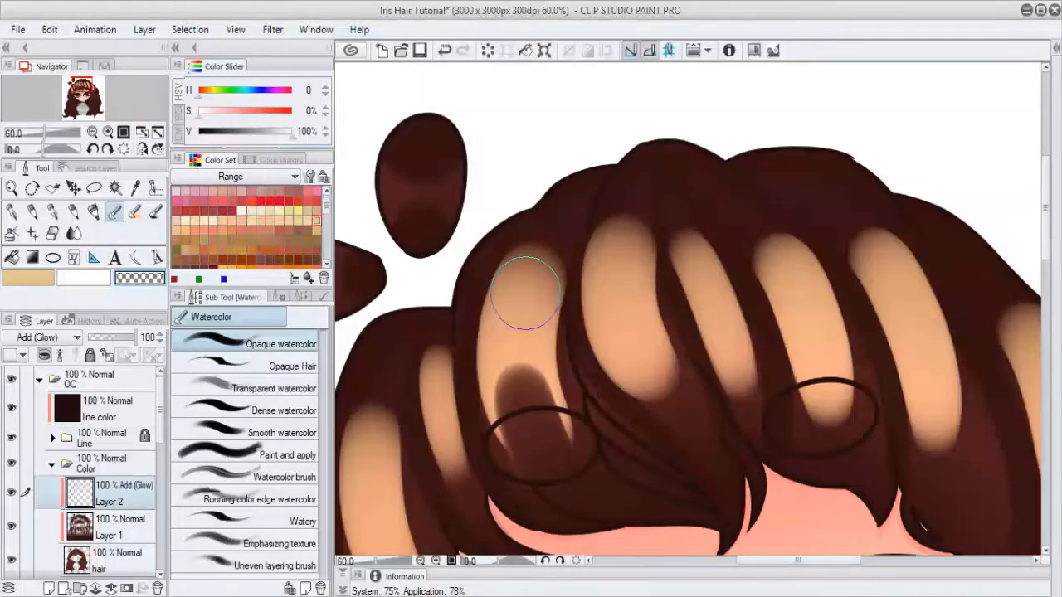
pyautogui.moveTo(525, 293); pyautogui.dragTo(565, 213)
pyautogui.moveTo(522, 297); pyautogui.dragTo(561, 223)
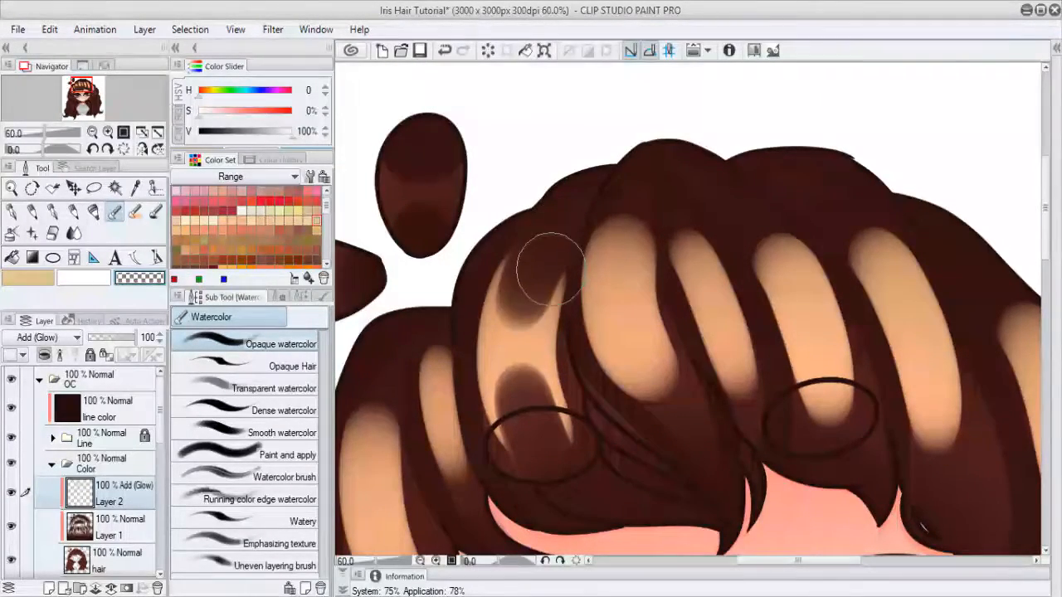
# Step: Carve rounded notches into the upper and lower ends of the next fringe highlight to the right
pyautogui.scroll(-5, 506, 338)
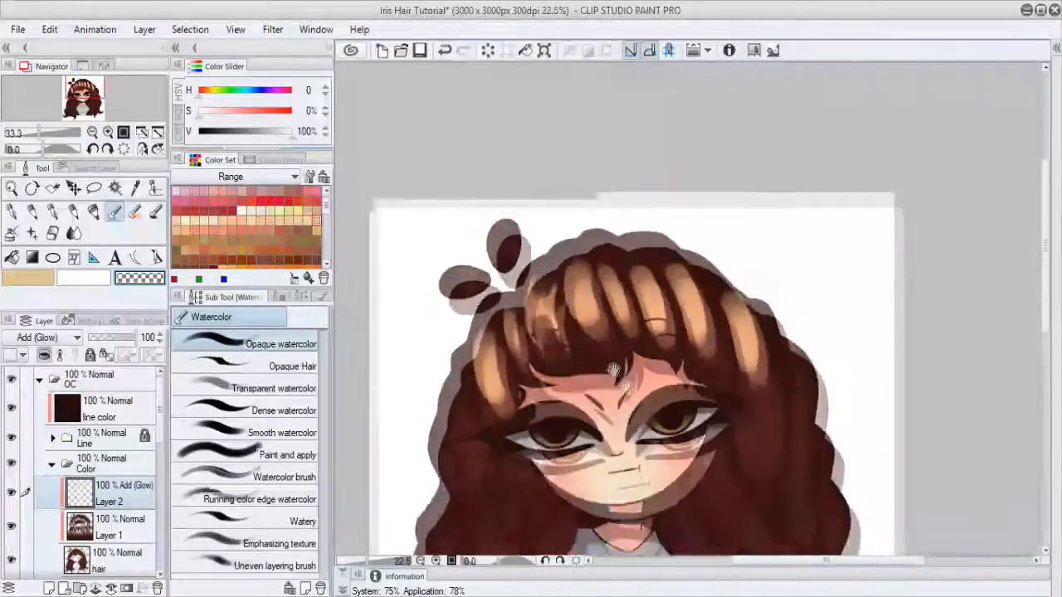
pyautogui.scroll(4, 506, 338)
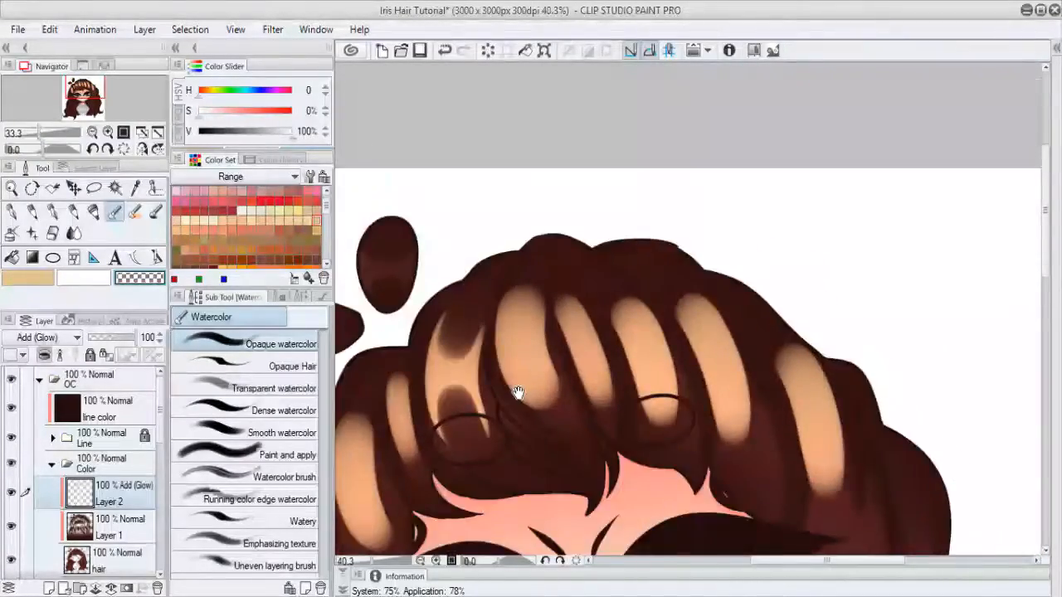
pyautogui.moveTo(521, 277); pyautogui.dragTo(541, 216)
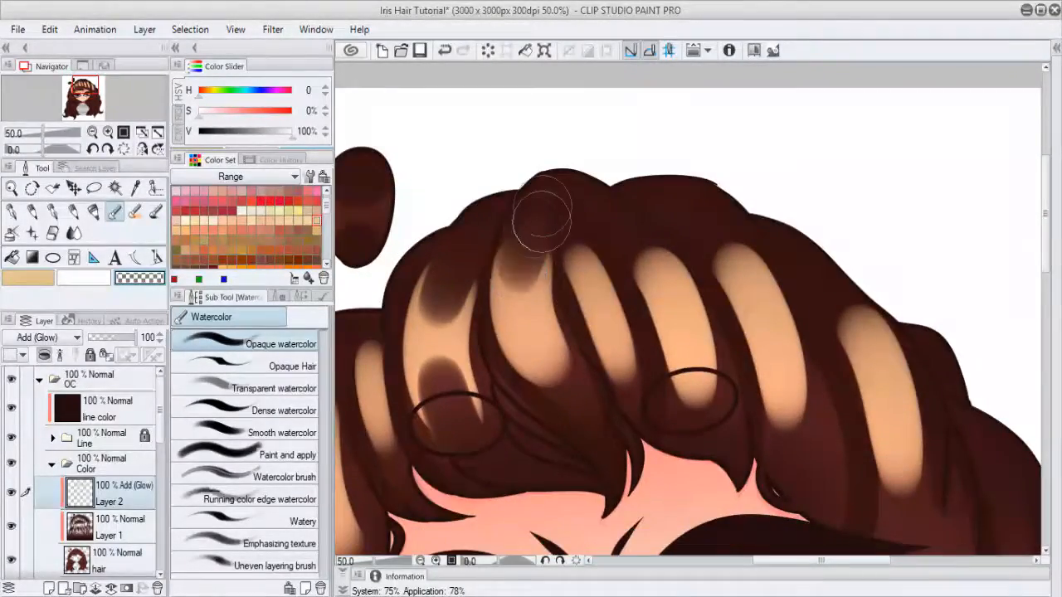
pyautogui.moveTo(518, 278)
pyautogui.mouseDown()
pyautogui.moveTo(531, 367)
pyautogui.moveTo(527, 338)
pyautogui.moveTo(545, 355)
pyautogui.moveTo(527, 326)
pyautogui.moveTo(548, 369)
pyautogui.mouseUp()
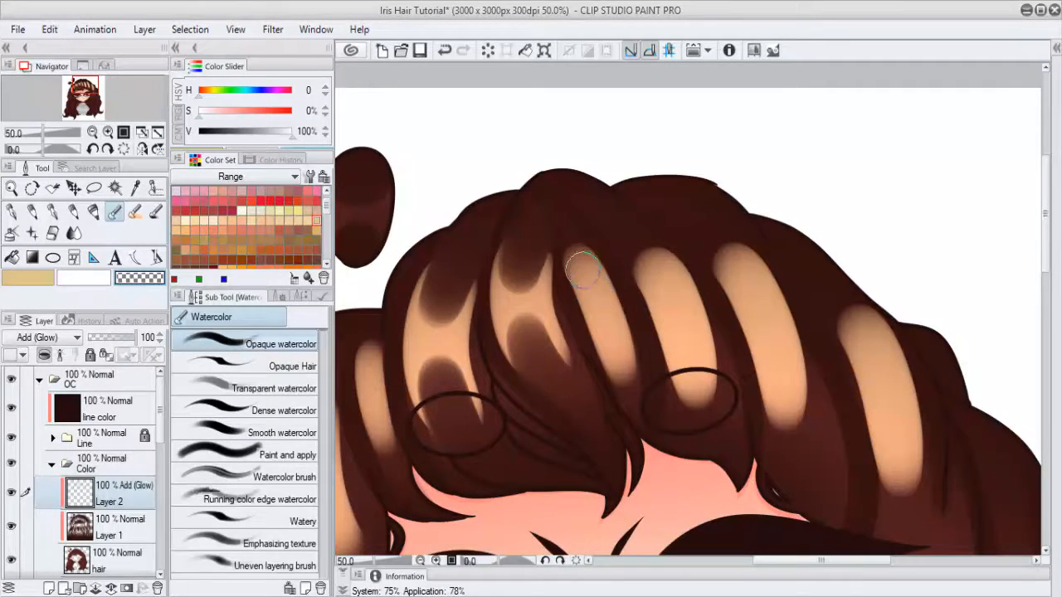
# Step: Shape both ends of the remaining highlights across the middle and right of the fringe with transparent notches, redoing unsatisfactory strokes
pyautogui.hotkey('ctrl', 'z')
pyautogui.moveTo(589, 274); pyautogui.dragTo(564, 229)
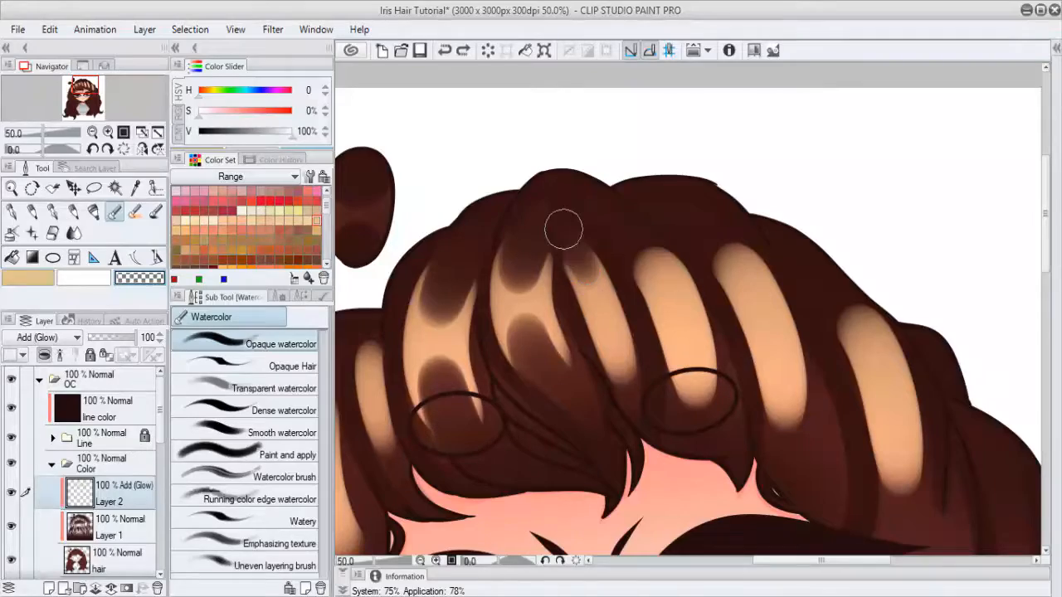
pyautogui.moveTo(594, 345)
pyautogui.mouseDown()
pyautogui.moveTo(609, 390)
pyautogui.moveTo(551, 324)
pyautogui.mouseUp()
pyautogui.moveTo(610, 232)
pyautogui.mouseDown()
pyautogui.moveTo(601, 278)
pyautogui.moveTo(638, 374)
pyautogui.mouseUp()
pyautogui.hotkey('ctrl', 'z')
pyautogui.moveTo(639, 194)
pyautogui.mouseDown()
pyautogui.moveTo(628, 213)
pyautogui.moveTo(634, 245)
pyautogui.mouseUp()
pyautogui.moveTo(705, 331)
pyautogui.mouseDown()
pyautogui.moveTo(704, 423)
pyautogui.moveTo(606, 384)
pyautogui.mouseUp()
pyautogui.moveTo(701, 240); pyautogui.dragTo(731, 452)
pyautogui.moveTo(638, 400)
pyautogui.mouseDown()
pyautogui.moveTo(878, 410)
pyautogui.moveTo(910, 428)
pyautogui.mouseUp()
# Step: Notch the upper and lower ends of the two outermost highlights on the hair's left side
pyautogui.moveTo(473, 325); pyautogui.dragTo(470, 278)
pyautogui.moveTo(483, 403); pyautogui.dragTo(475, 357)
pyautogui.moveTo(432, 406); pyautogui.dragTo(431, 343)
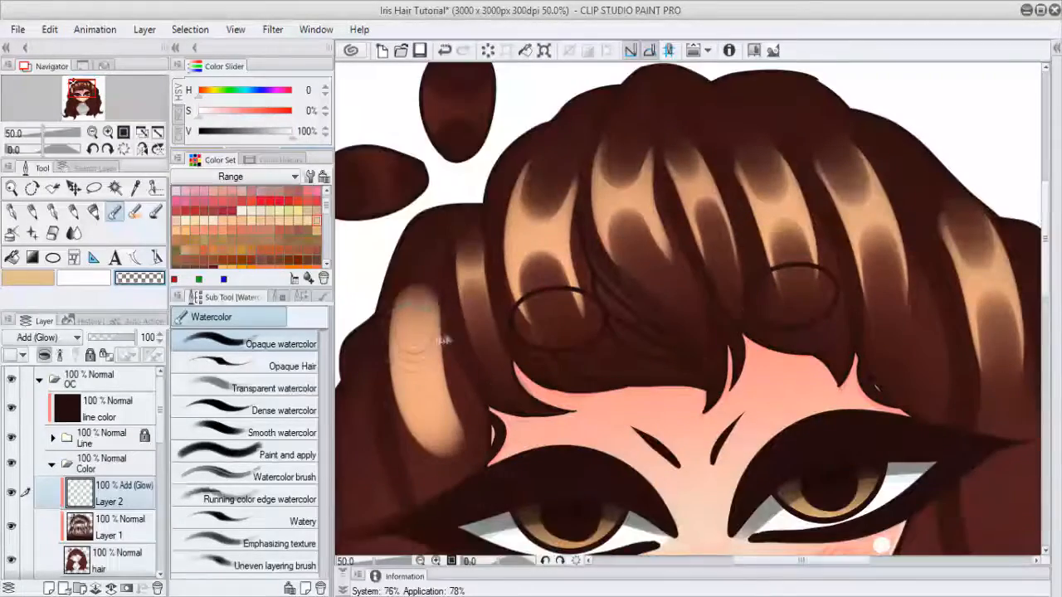
pyautogui.moveTo(419, 286); pyautogui.dragTo(423, 340)
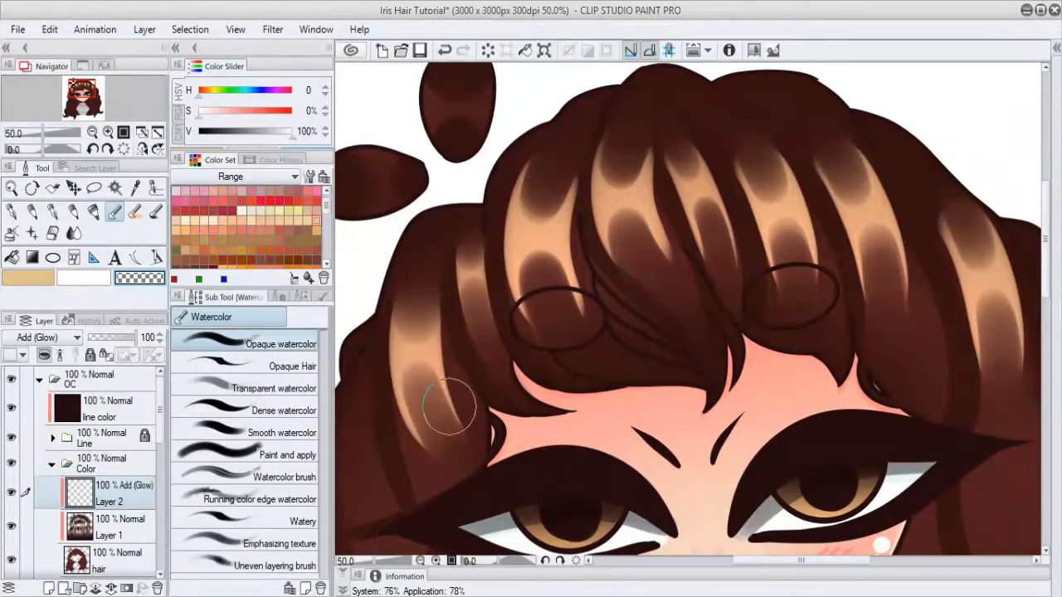
pyautogui.moveTo(419, 389)
pyautogui.mouseDown()
pyautogui.moveTo(436, 440)
pyautogui.moveTo(448, 444)
pyautogui.mouseUp()
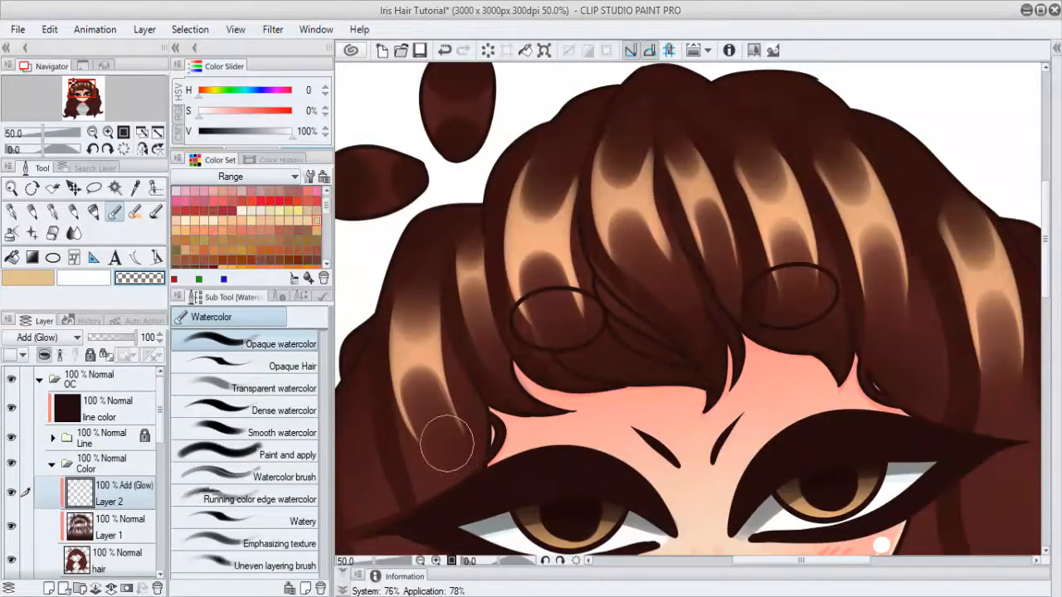
# Step: Lower the opacity of the Add (Glow) highlight layer to 40%
pyautogui.scroll(-4, 531, 195)
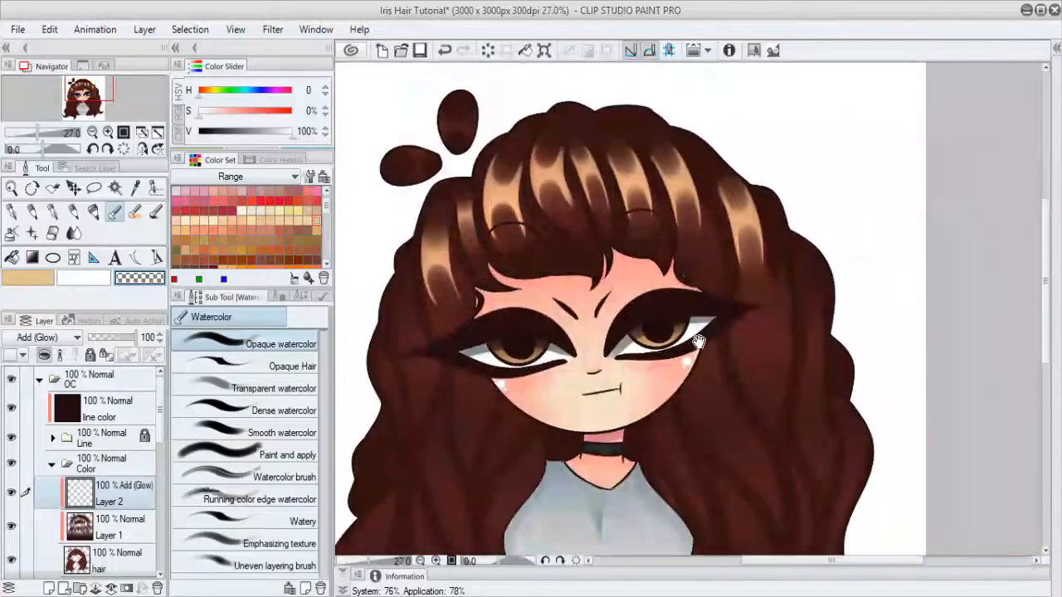
pyautogui.scroll(2, 697, 340)
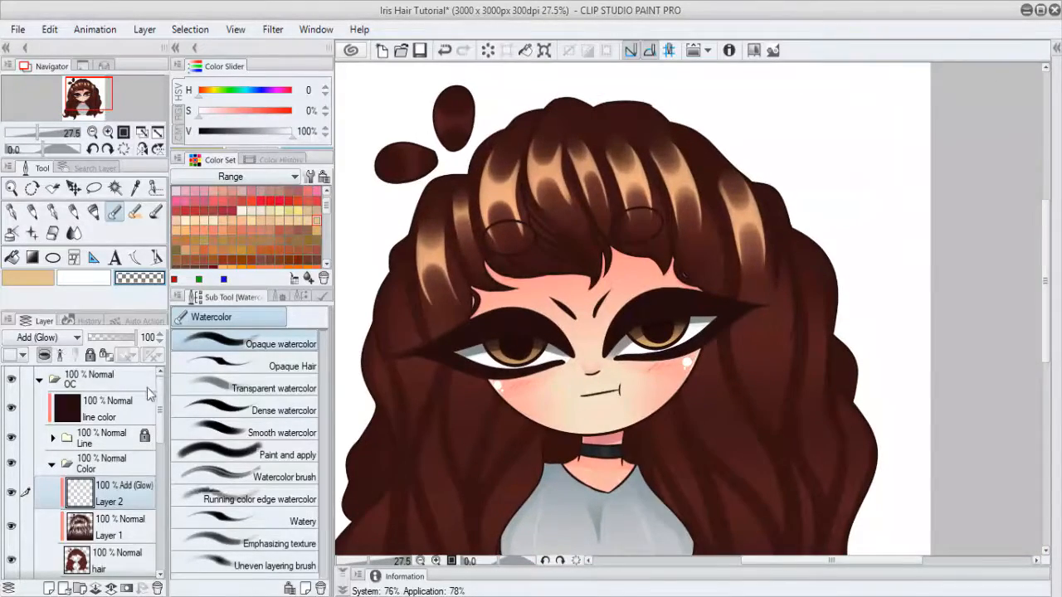
pyautogui.moveTo(115, 345); pyautogui.dragTo(107, 342)
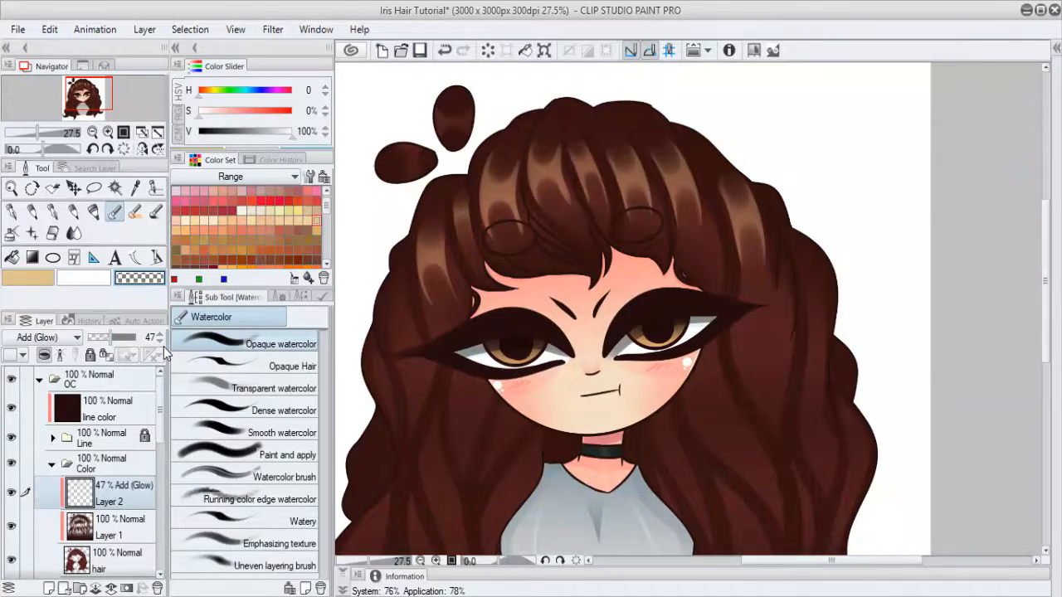
pyautogui.click(158, 342)
pyautogui.click(157, 342)
pyautogui.click(157, 341)
pyautogui.click(157, 341)
pyautogui.scroll(-3, 637, 258)
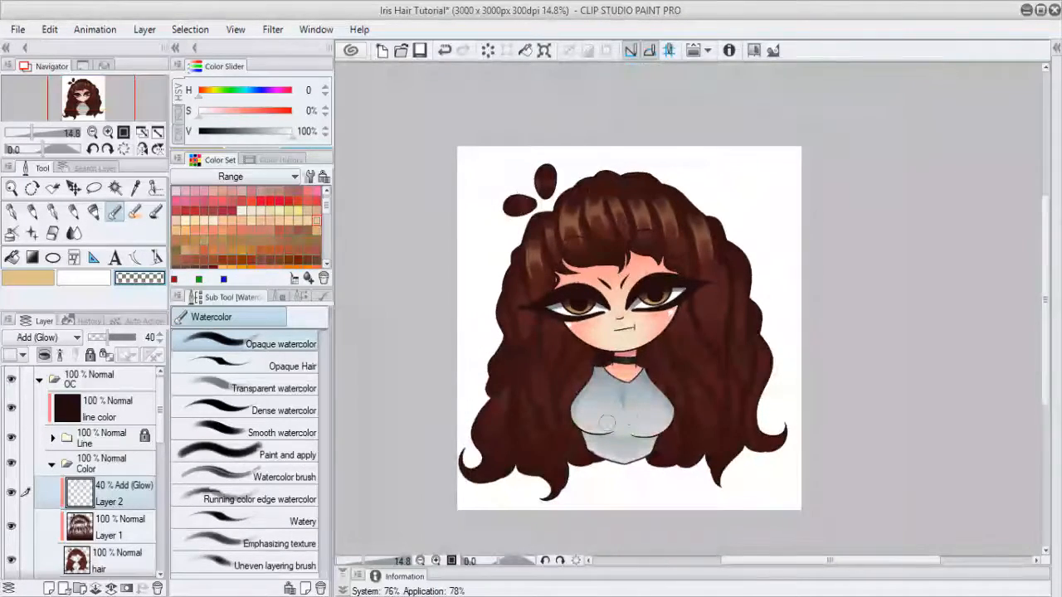
# Step: Try painting a curved light tan highlight with Opaque watercolor on the hair lock beside the right cheek, redoing the stroke once
pyautogui.scroll(2, 640, 292)
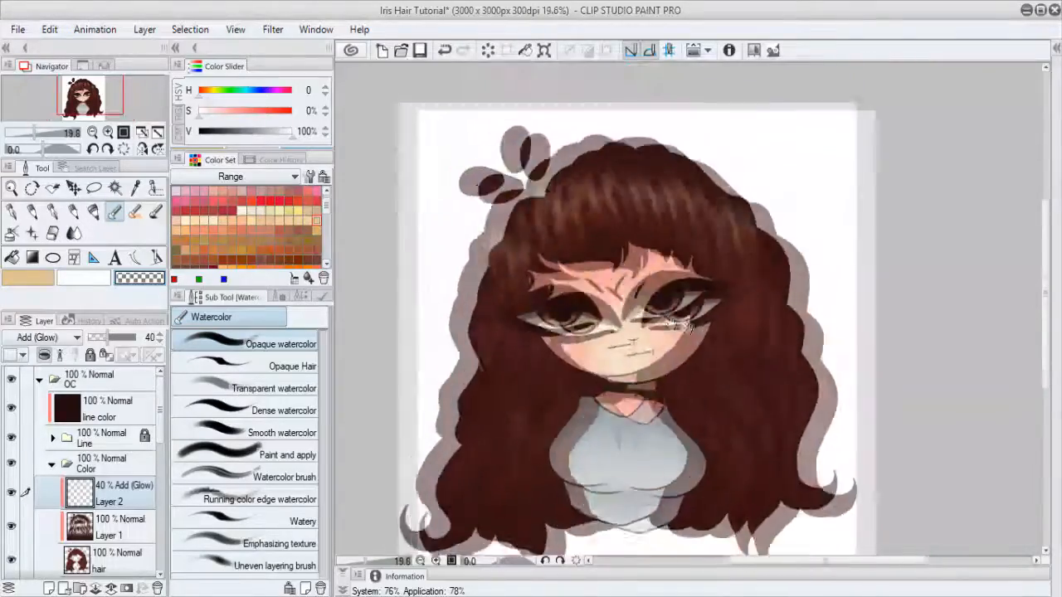
pyautogui.moveTo(678, 323); pyautogui.dragTo(657, 269)
pyautogui.scroll(1, 643, 244)
pyautogui.scroll(2, 680, 308)
pyautogui.scroll(1, 640, 308)
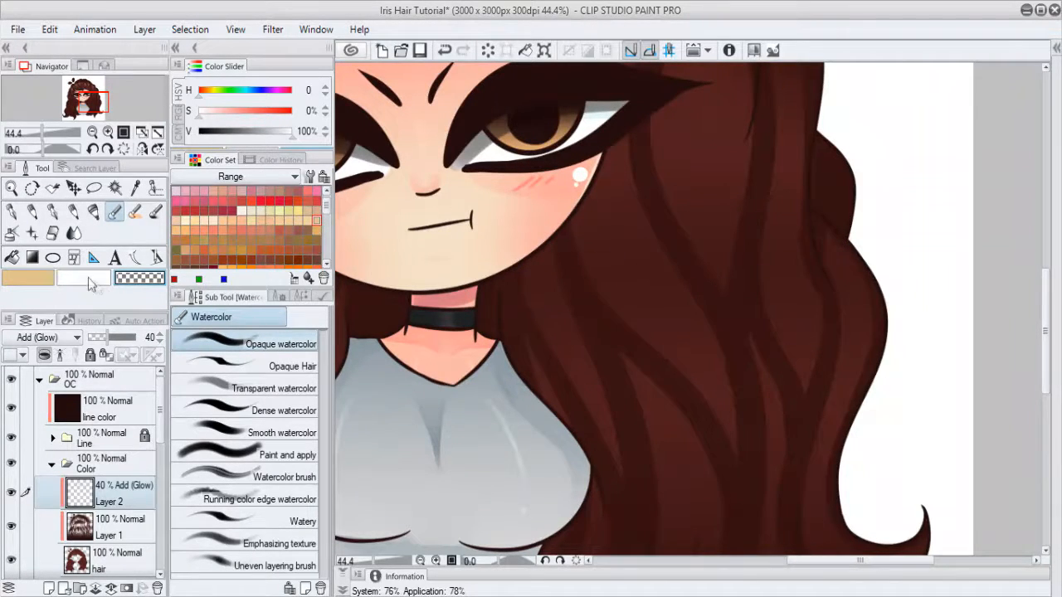
pyautogui.click(37, 281)
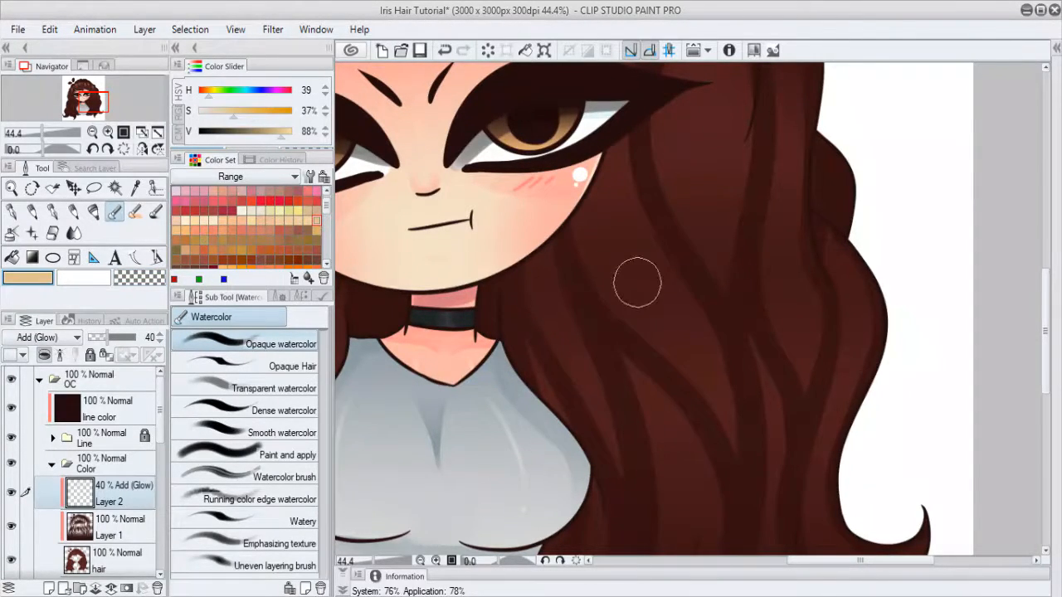
pyautogui.moveTo(599, 191); pyautogui.dragTo(682, 332)
pyautogui.hotkey('ctrl', 'z')
pyautogui.moveTo(599, 191); pyautogui.dragTo(682, 331)
# Step: Try softening and notching the cheek-side lock highlight using the Transparent watercolor brush with transparent color
pyautogui.click(257, 383)
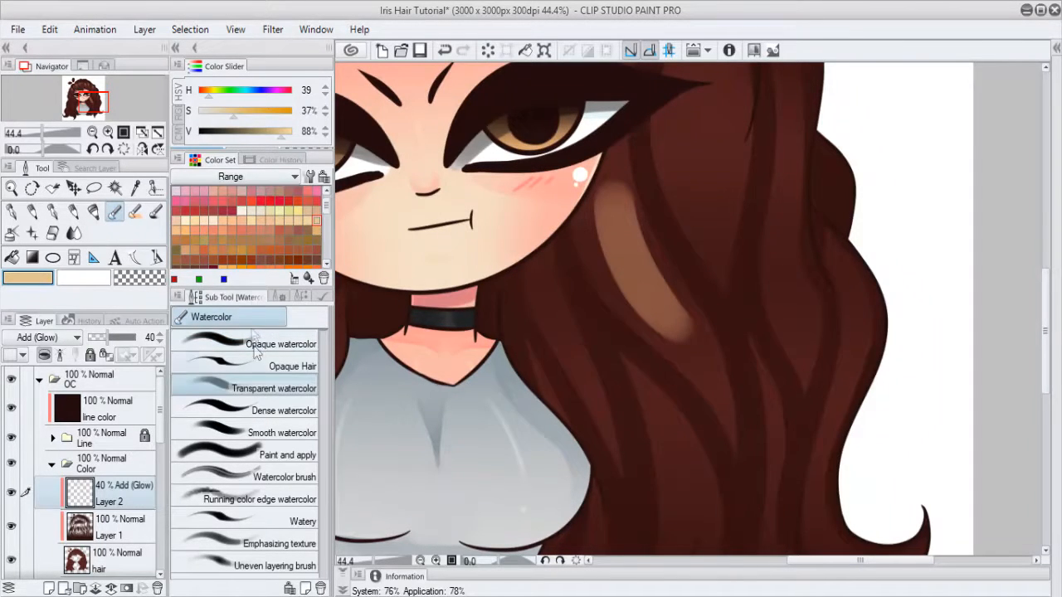
pyautogui.hotkey('ctrl', 'z')
pyautogui.moveTo(670, 310); pyautogui.dragTo(711, 372)
pyautogui.hotkey('ctrl', 'z')
pyautogui.moveTo(648, 283); pyautogui.dragTo(671, 309)
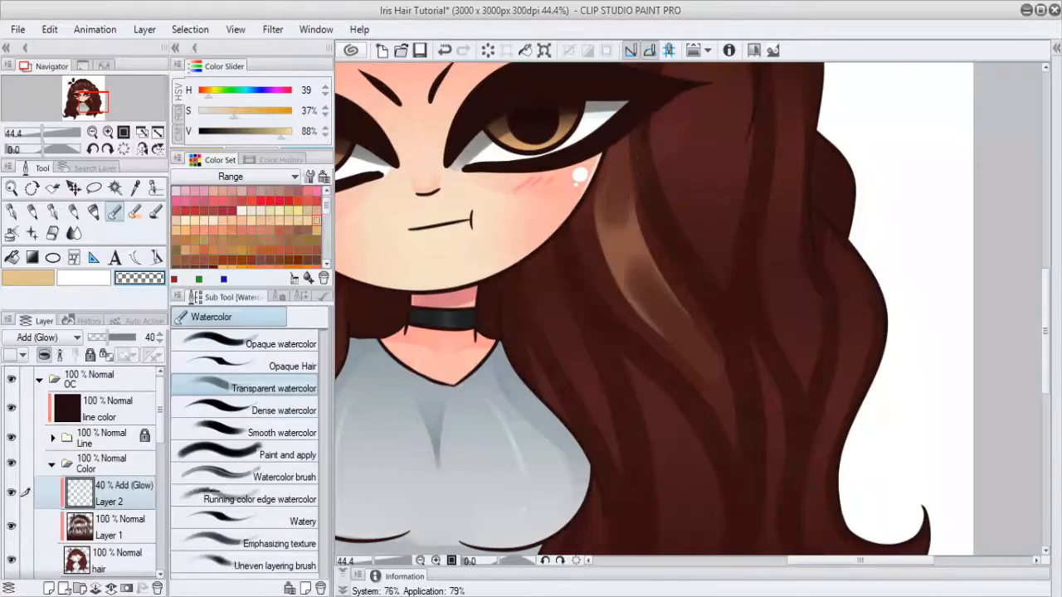
pyautogui.scroll(-3, 639, 191)
pyautogui.moveTo(697, 270); pyautogui.dragTo(711, 382)
pyautogui.scroll(2, 660, 276)
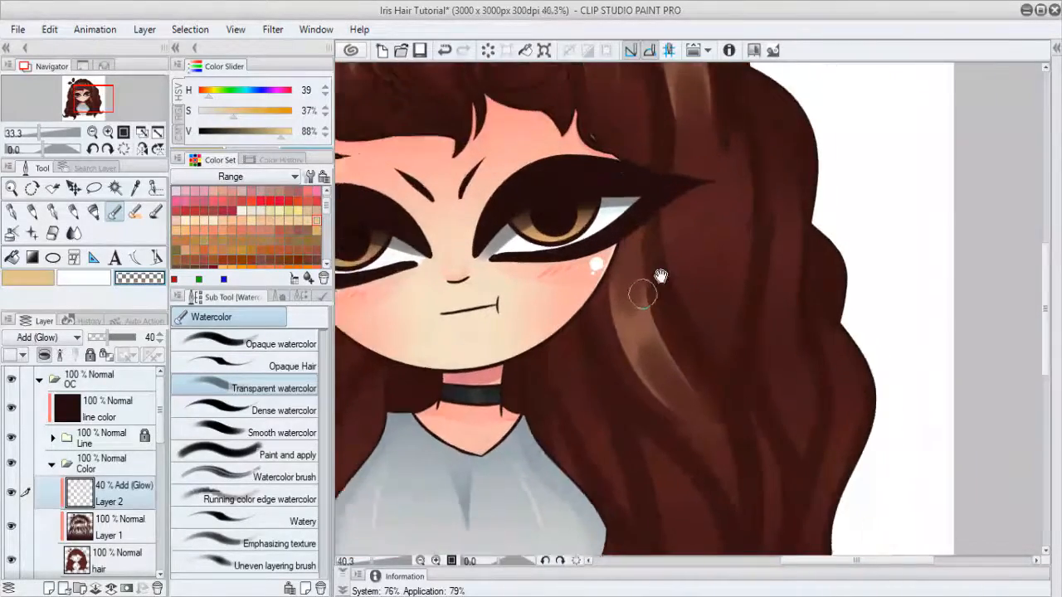
pyautogui.scroll(4, 660, 276)
pyautogui.scroll(-7, 670, 240)
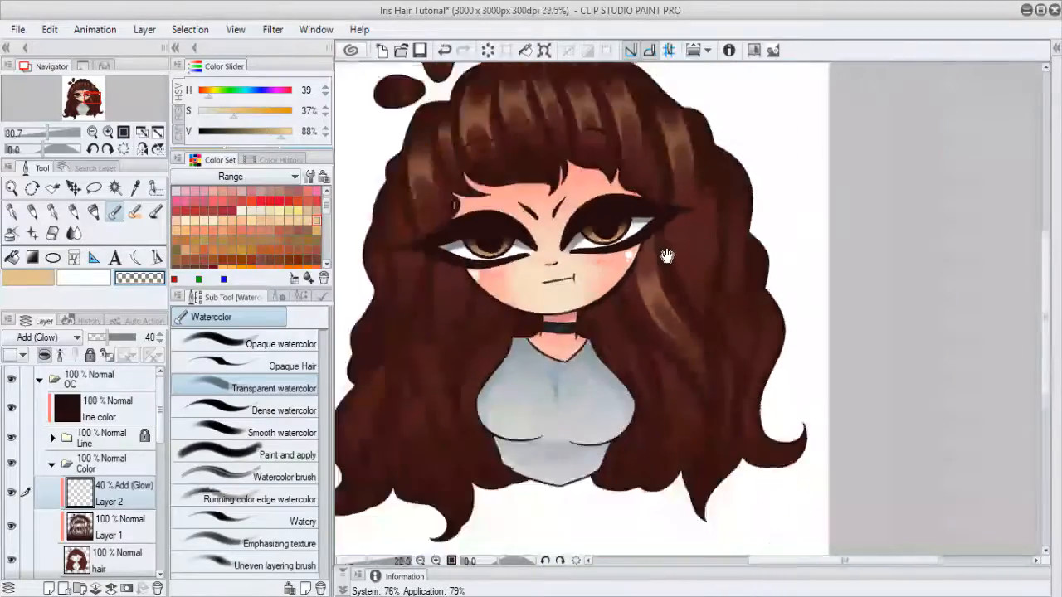
pyautogui.moveTo(664, 251); pyautogui.dragTo(671, 290)
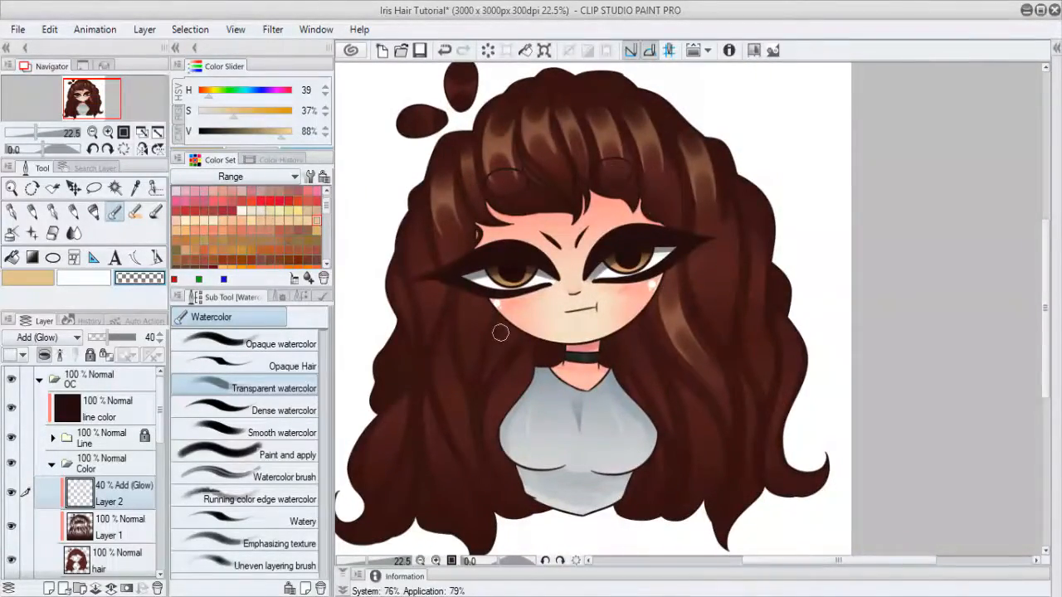
# Step: Switch to Opaque watercolor and undo the highlight on the lock beside the right cheek
pyautogui.click(304, 346)
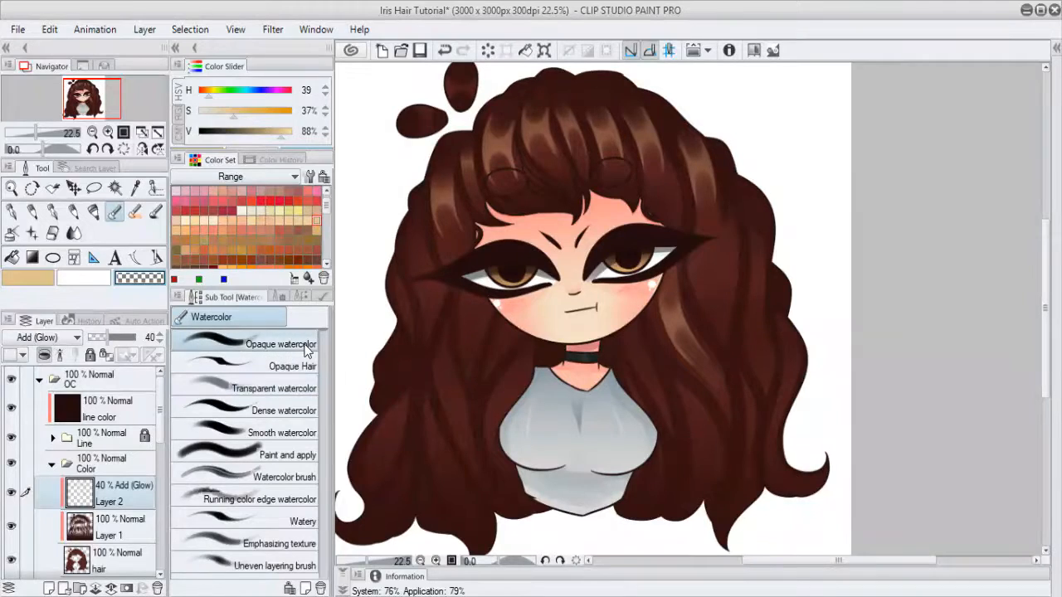
pyautogui.scroll(3, 741, 353)
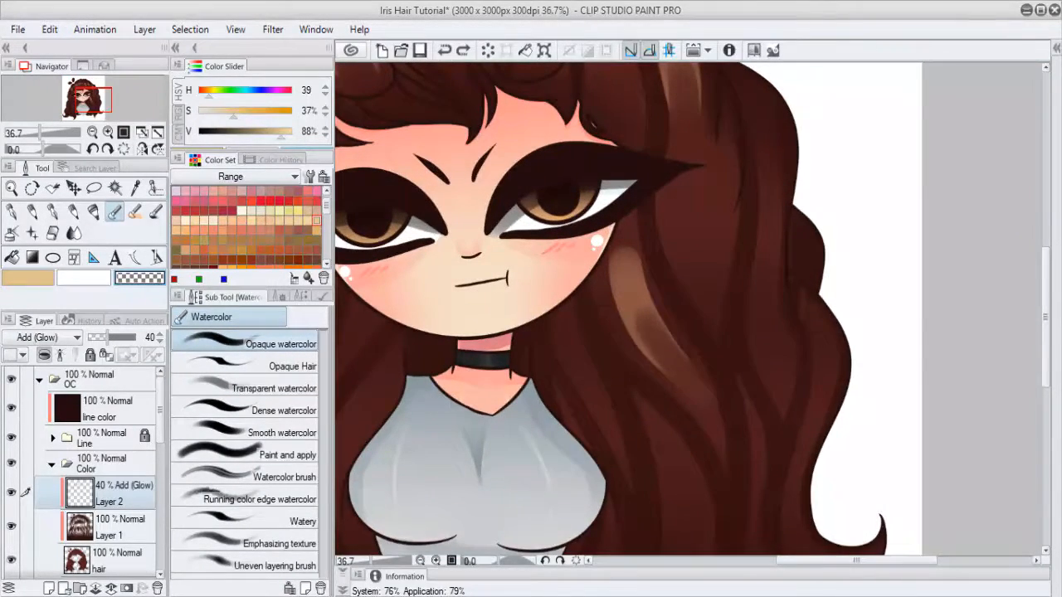
pyautogui.scroll(-2, 675, 302)
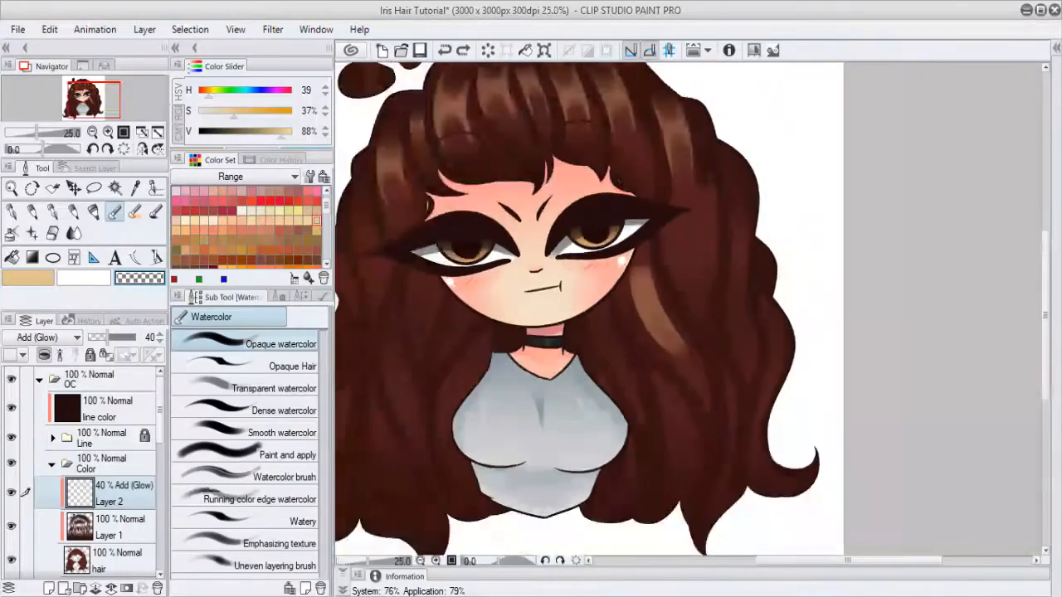
pyautogui.hotkey('ctrl', 'z')
pyautogui.moveTo(632, 352); pyautogui.dragTo(699, 421)
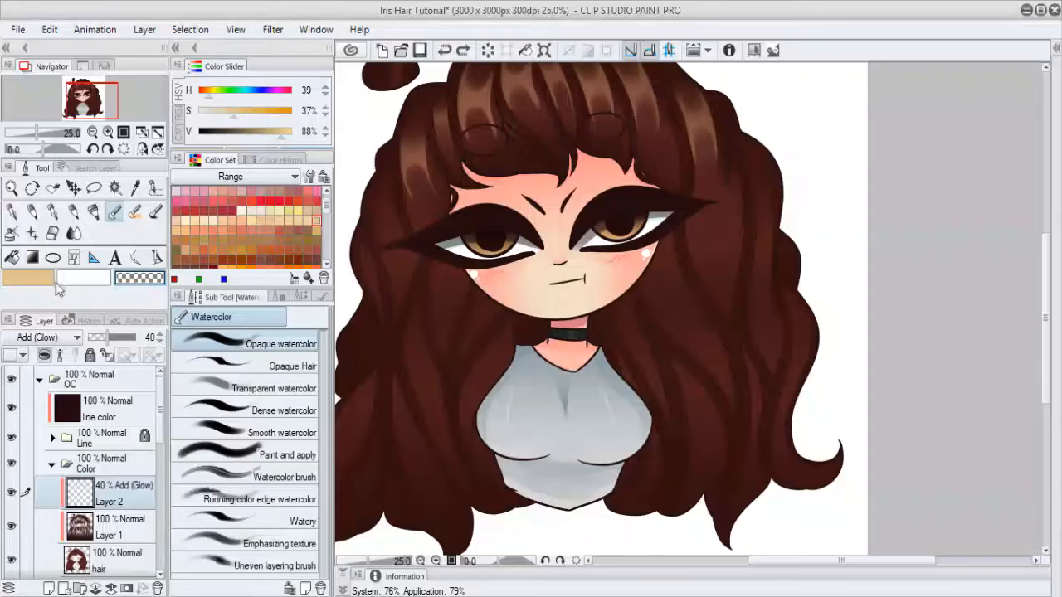
# Step: Paint a curved light tan highlight with Transparent watercolor on the hair lock beside the right cheek, redoing the stroke twice
pyautogui.click(274, 388)
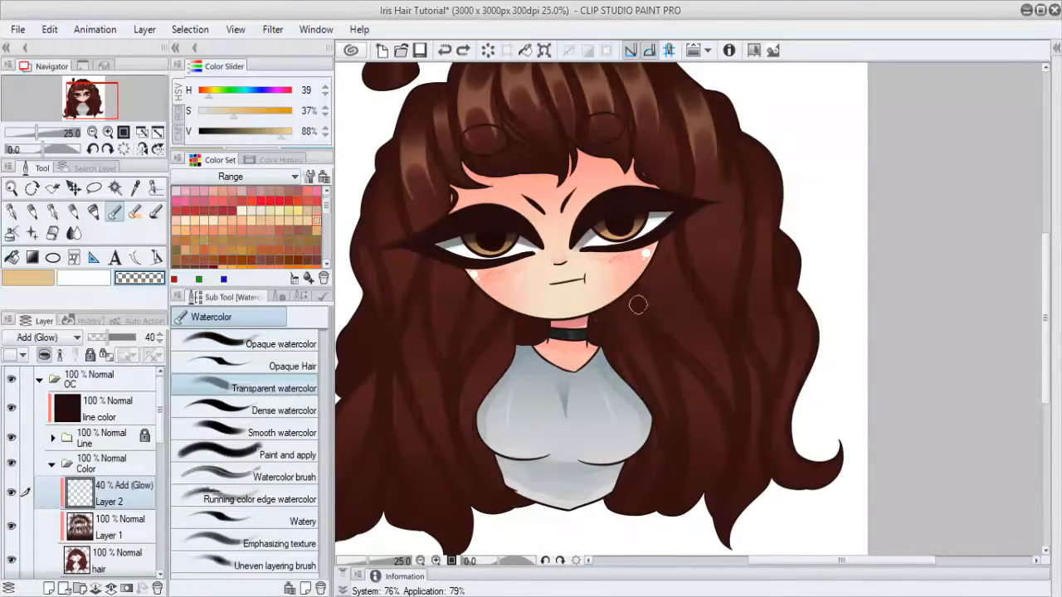
pyautogui.scroll(1, 729, 318)
pyautogui.moveTo(729, 317); pyautogui.dragTo(683, 285)
pyautogui.scroll(1, 683, 285)
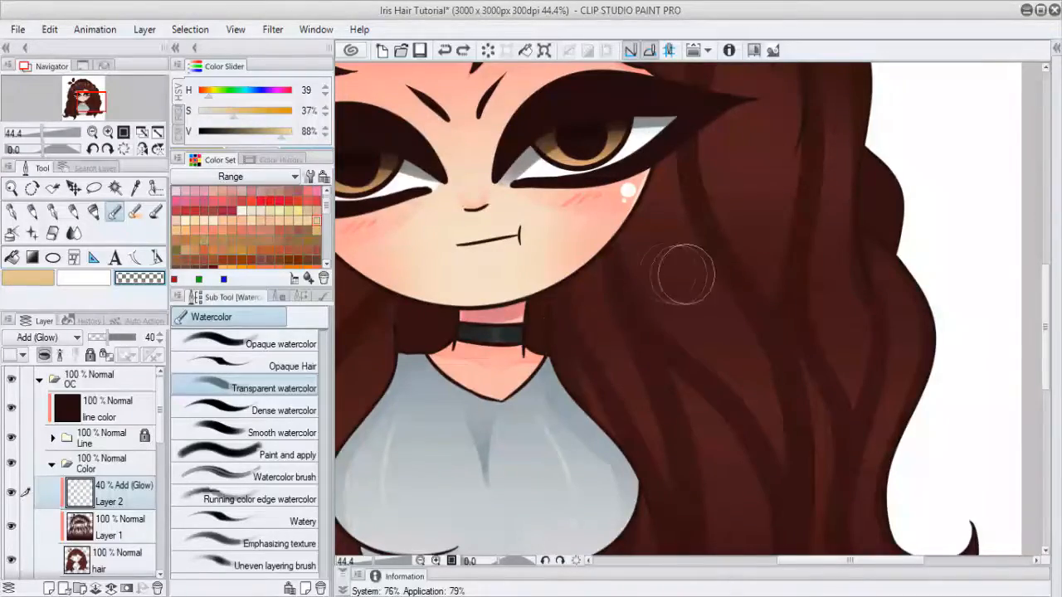
pyautogui.hotkey('ctrl', 'z')
pyautogui.moveTo(664, 241); pyautogui.dragTo(735, 369)
pyautogui.hotkey('ctrl', 'z')
pyautogui.moveTo(676, 270); pyautogui.dragTo(746, 384)
# Step: Highlight the outer hair locks beside the right eye and soften the tan strokes with Opaque watercolor
pyautogui.moveTo(578, 310)
pyautogui.mouseDown()
pyautogui.moveTo(652, 475)
pyautogui.moveTo(735, 353)
pyautogui.moveTo(808, 370)
pyautogui.mouseUp()
pyautogui.hotkey('ctrl', 'z')
pyautogui.moveTo(504, 266)
pyautogui.mouseDown()
pyautogui.moveTo(496, 319)
pyautogui.moveTo(516, 377)
pyautogui.mouseUp()
pyautogui.moveTo(784, 396)
pyautogui.mouseDown()
pyautogui.moveTo(431, 403)
pyautogui.moveTo(616, 448)
pyautogui.mouseUp()
pyautogui.click(249, 344)
pyautogui.moveTo(536, 333); pyautogui.dragTo(536, 261)
pyautogui.moveTo(531, 199); pyautogui.dragTo(550, 240)
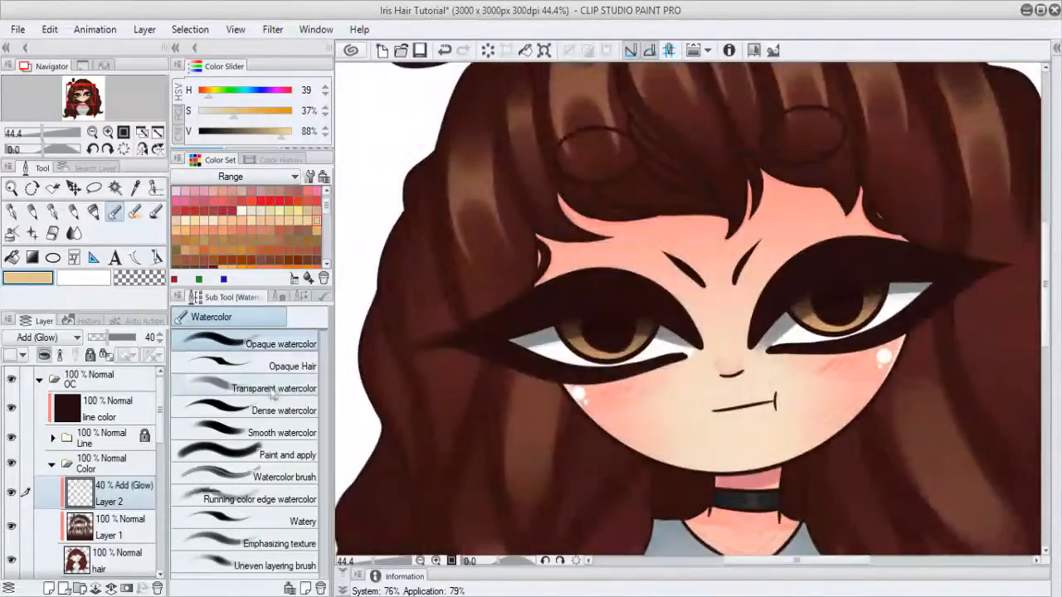
# Step: Paint a light tan highlight on the outer lock beside the left eye and notch it with Opaque watercolor
pyautogui.moveTo(415, 247); pyautogui.dragTo(435, 374)
pyautogui.moveTo(498, 365); pyautogui.dragTo(543, 360)
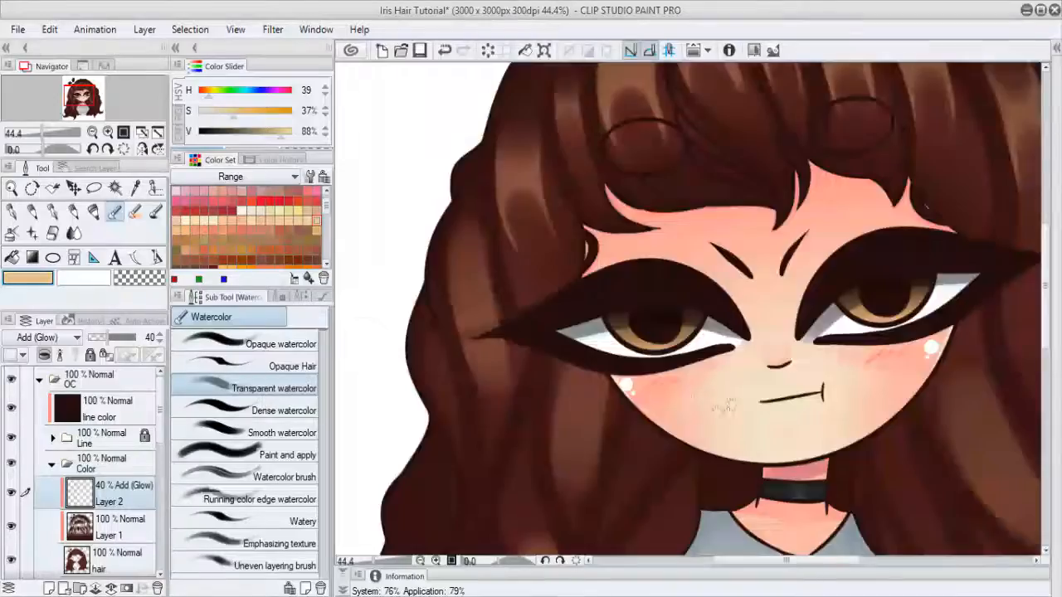
pyautogui.moveTo(921, 348); pyautogui.dragTo(481, 353)
pyautogui.moveTo(702, 270); pyautogui.dragTo(694, 390)
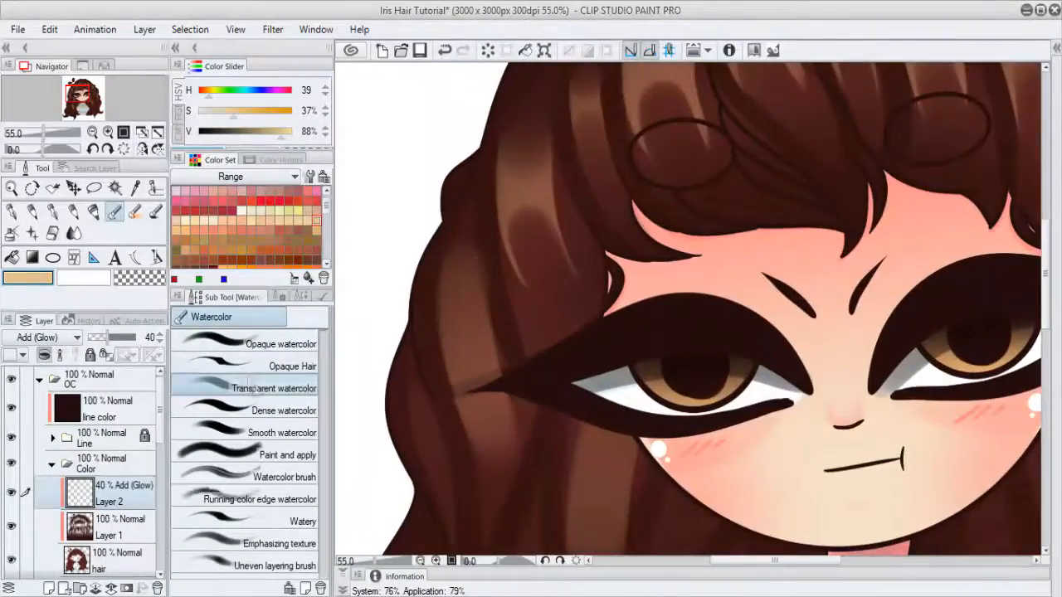
pyautogui.click(249, 343)
pyautogui.moveTo(457, 245); pyautogui.dragTo(456, 257)
pyautogui.moveTo(468, 340)
pyautogui.mouseDown()
pyautogui.moveTo(451, 379)
pyautogui.moveTo(473, 407)
pyautogui.mouseUp()
# Step: Notch and soften the highlights on the side locks, including the one beside the right cheek, using transparent color
pyautogui.moveTo(591, 442)
pyautogui.mouseDown()
pyautogui.moveTo(523, 264)
pyautogui.moveTo(531, 273)
pyautogui.mouseUp()
pyautogui.moveTo(523, 319); pyautogui.dragTo(519, 373)
pyautogui.moveTo(521, 425); pyautogui.dragTo(545, 255)
pyautogui.moveTo(489, 274); pyautogui.dragTo(498, 304)
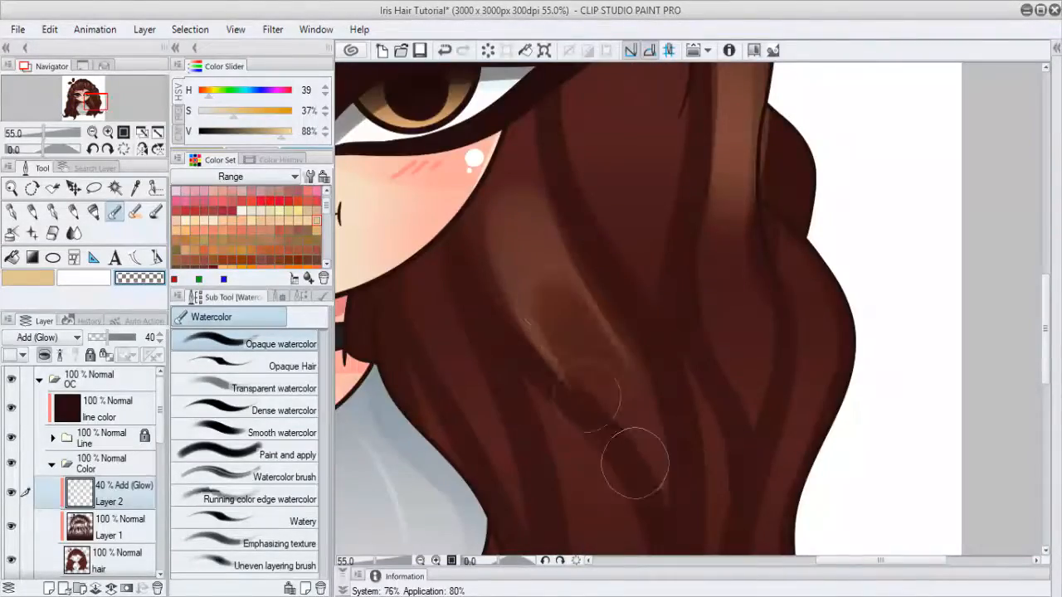
pyautogui.moveTo(628, 451)
pyautogui.mouseDown()
pyautogui.moveTo(541, 314)
pyautogui.moveTo(542, 296)
pyautogui.mouseUp()
pyautogui.moveTo(690, 226); pyautogui.dragTo(576, 316)
pyautogui.moveTo(647, 208)
pyautogui.mouseDown()
pyautogui.moveTo(629, 342)
pyautogui.moveTo(612, 306)
pyautogui.moveTo(626, 365)
pyautogui.moveTo(751, 338)
pyautogui.mouseUp()
# Step: Add a notched light tan highlight to the lower hair lock beside the right edge of the shirt
pyautogui.scroll(-3, 614, 283)
pyautogui.scroll(-2, 751, 338)
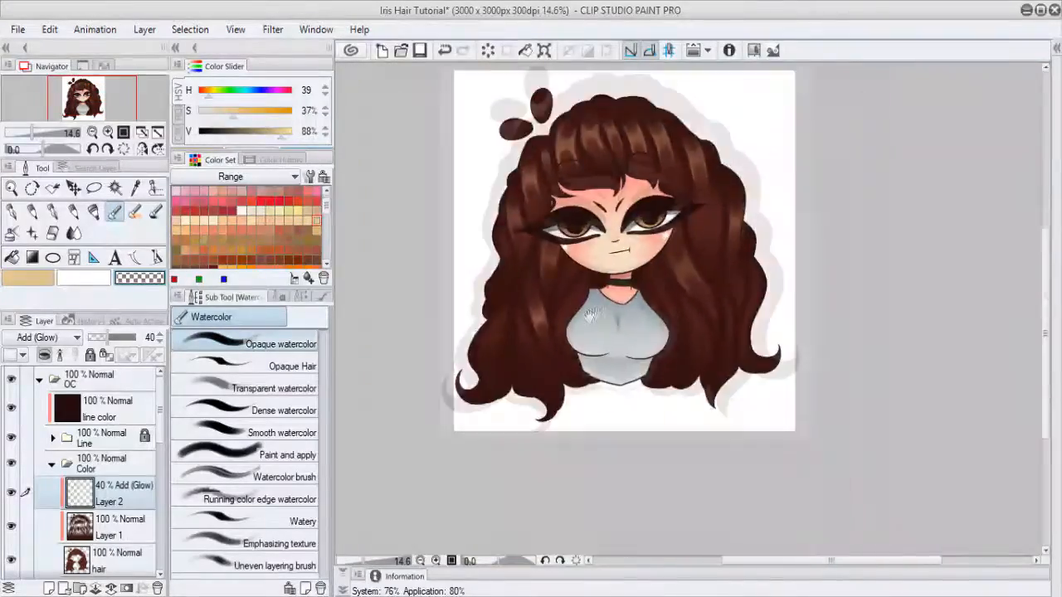
pyautogui.scroll(3, 531, 349)
pyautogui.moveTo(548, 290); pyautogui.dragTo(590, 361)
pyautogui.scroll(-1, 590, 360)
pyautogui.moveTo(796, 348)
pyautogui.mouseDown()
pyautogui.moveTo(604, 421)
pyautogui.moveTo(601, 265)
pyautogui.moveTo(628, 308)
pyautogui.moveTo(637, 419)
pyautogui.mouseUp()
pyautogui.scroll(2, 636, 304)
pyautogui.press('c')
pyautogui.moveTo(627, 264); pyautogui.dragTo(643, 287)
pyautogui.hotkey('ctrl', 'z')
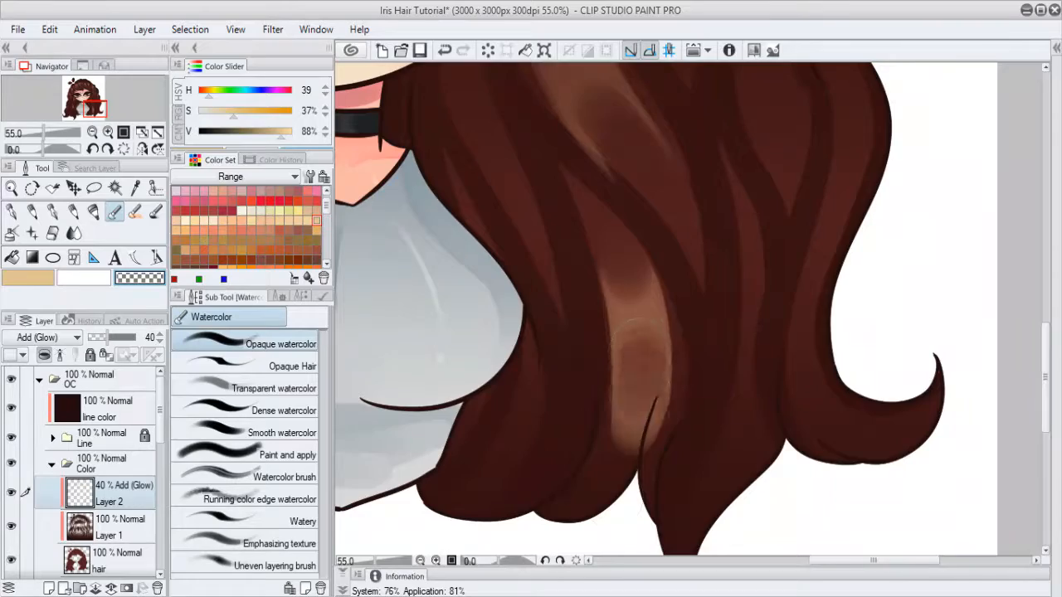
pyautogui.moveTo(639, 342); pyautogui.dragTo(635, 372)
# Step: Paint a light tan highlight on the lock beneath the right eye's wing tip and notch it with transparent color
pyautogui.moveTo(679, 119)
pyautogui.mouseDown()
pyautogui.moveTo(550, 467)
pyautogui.moveTo(587, 470)
pyautogui.mouseUp()
pyautogui.press('c')
pyautogui.moveTo(569, 204); pyautogui.dragTo(573, 332)
pyautogui.hotkey('ctrl', 'z')
pyautogui.moveTo(569, 186)
pyautogui.mouseDown()
pyautogui.moveTo(562, 391)
pyautogui.moveTo(581, 455)
pyautogui.moveTo(561, 242)
pyautogui.mouseUp()
pyautogui.press('c')
pyautogui.click(565, 378)
pyautogui.hotkey('ctrl', 'z')
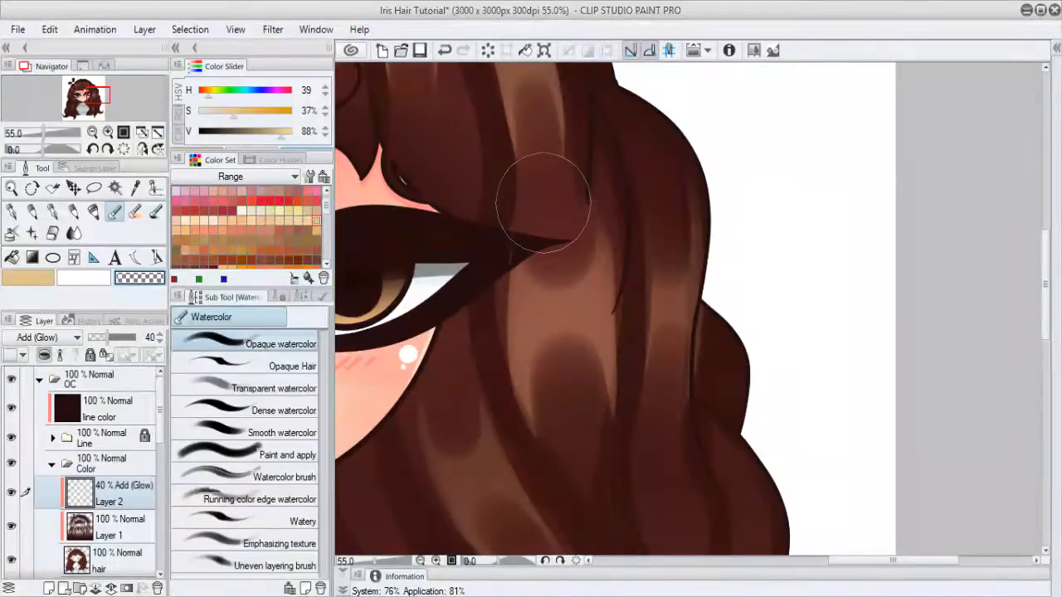
pyautogui.press('c')
# Step: Paint a highlight with Transparent watercolor on the lock beside the left shoulder and soften its ends with Opaque watercolor in transparent color
pyautogui.scroll(-6, 554, 199)
pyautogui.scroll(4, 746, 274)
pyautogui.click(253, 410)
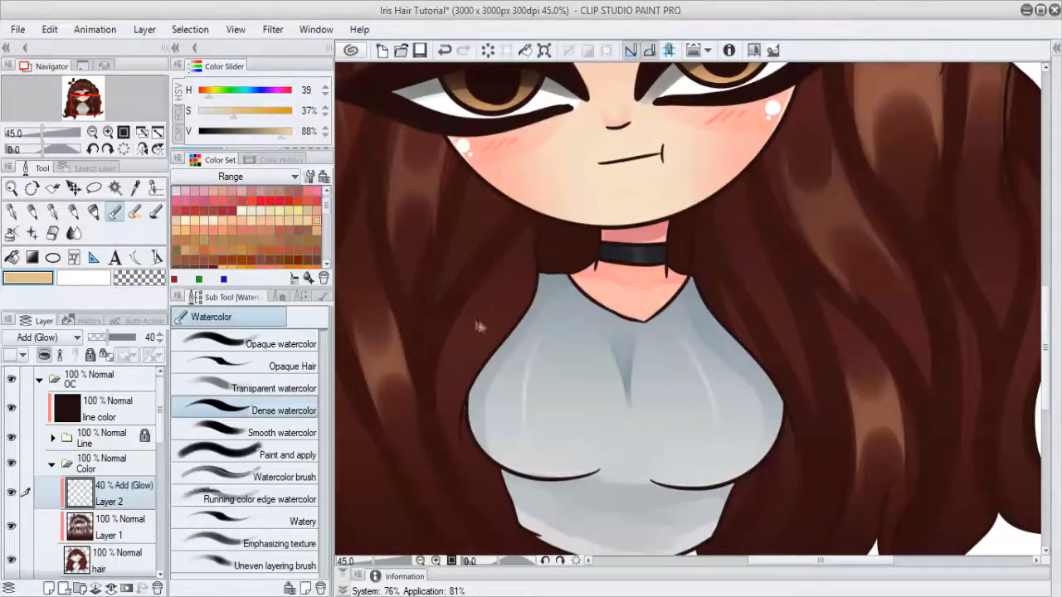
pyautogui.click(211, 388)
pyautogui.moveTo(513, 291)
pyautogui.mouseDown()
pyautogui.moveTo(486, 335)
pyautogui.moveTo(471, 450)
pyautogui.mouseUp()
pyautogui.press('c')
pyautogui.click(207, 343)
pyautogui.moveTo(496, 295)
pyautogui.mouseDown()
pyautogui.moveTo(540, 247)
pyautogui.moveTo(469, 420)
pyautogui.moveTo(471, 371)
pyautogui.mouseUp()
pyautogui.scroll(-5, 471, 371)
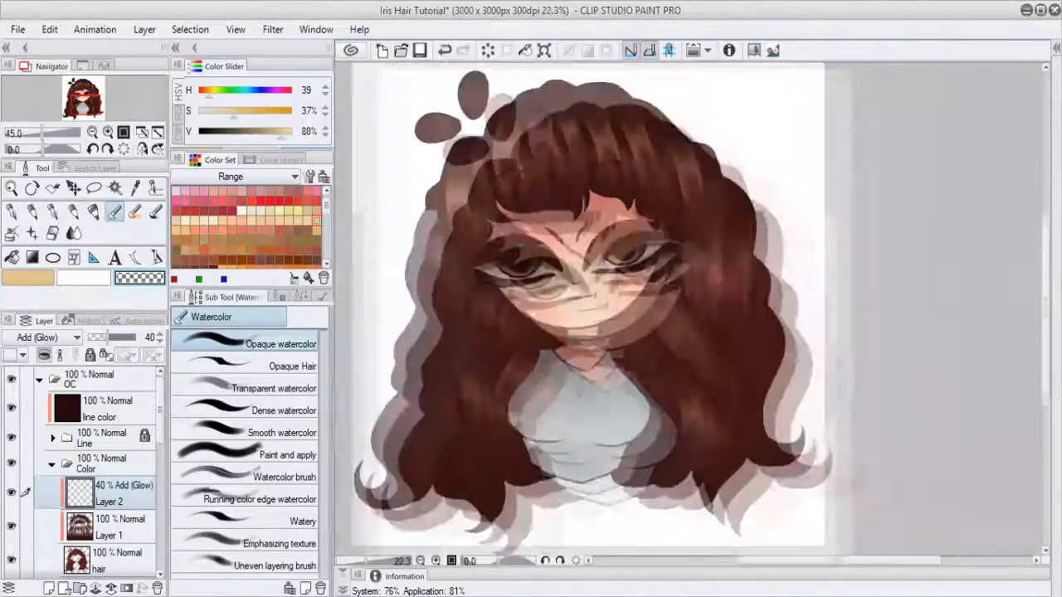
# Step: Add a small highlight on the inner lock below the right cheek and fade its edges with transparent Opaque watercolor
pyautogui.scroll(4, 697, 390)
pyautogui.click(245, 388)
pyautogui.press('c')
pyautogui.moveTo(512, 226); pyautogui.dragTo(531, 252)
pyautogui.press('c')
pyautogui.click(211, 343)
pyautogui.moveTo(485, 199); pyautogui.dragTo(512, 206)
pyautogui.moveTo(568, 352); pyautogui.dragTo(559, 322)
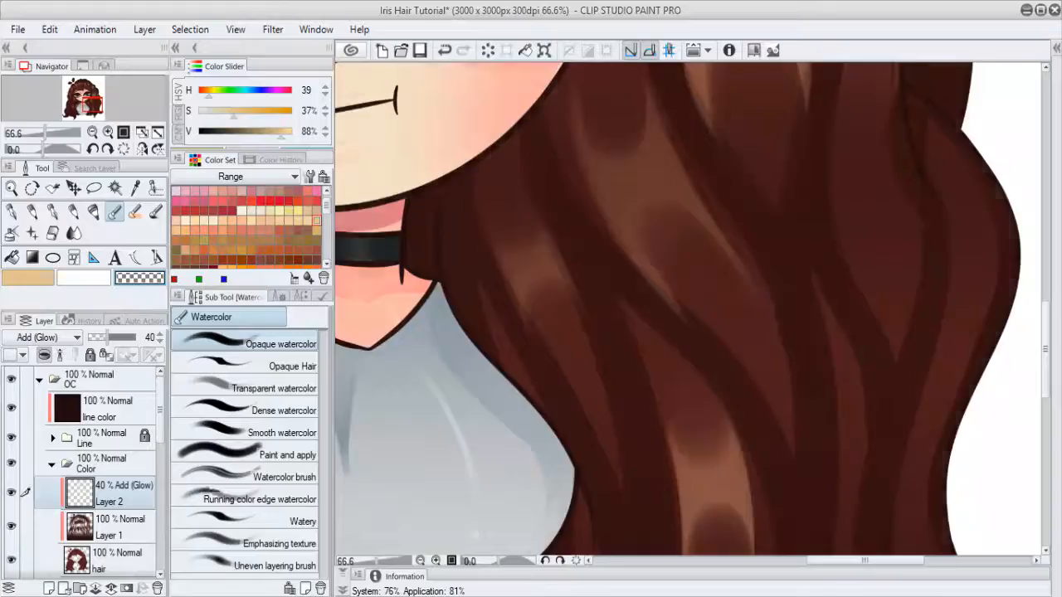
# Step: Paint a light tan highlight on the outermost right curl, redoing the stroke, and fade its ends with transparent color
pyautogui.scroll(-4, 633, 386)
pyautogui.scroll(5, 633, 386)
pyautogui.press('c')
pyautogui.moveTo(628, 237); pyautogui.dragTo(603, 398)
pyautogui.hotkey('ctrl', 'z')
pyautogui.moveTo(628, 255)
pyautogui.mouseDown()
pyautogui.moveTo(588, 419)
pyautogui.moveTo(637, 194)
pyautogui.moveTo(638, 207)
pyautogui.mouseUp()
pyautogui.press('c')
pyautogui.hotkey('ctrl', 'z')
pyautogui.moveTo(593, 407); pyautogui.dragTo(613, 345)
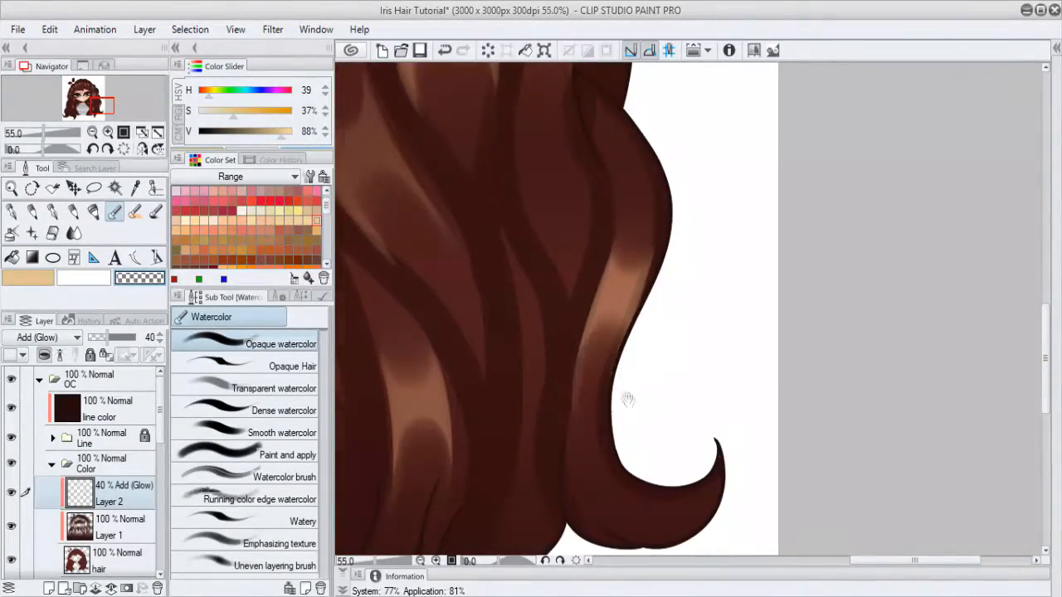
# Step: Highlight the lower left hair lock above the curled tip and notch it with transparent color
pyautogui.scroll(-4, 627, 400)
pyautogui.scroll(4, 439, 294)
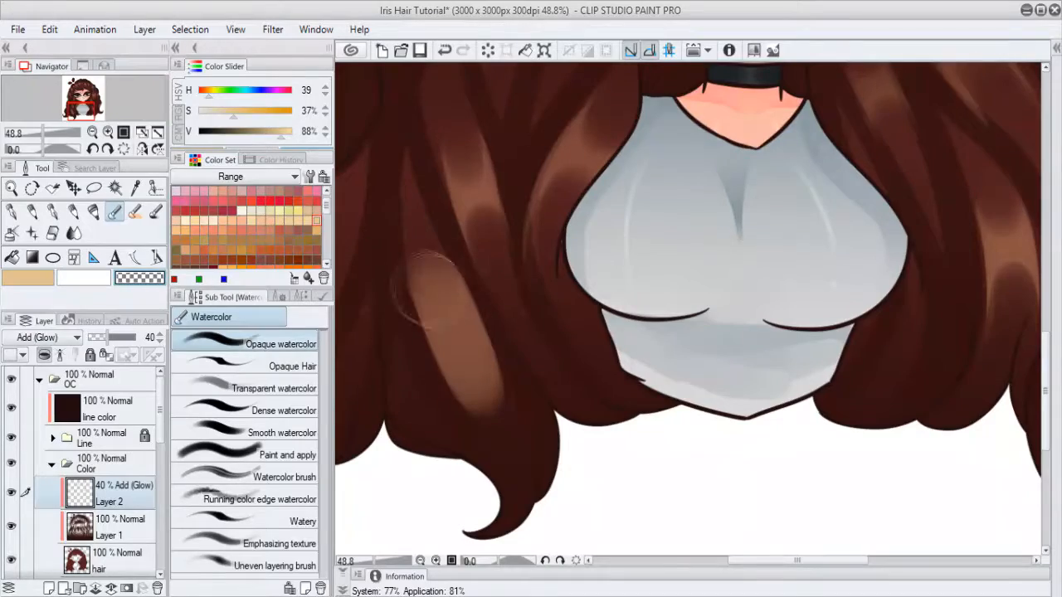
pyautogui.scroll(-5, 451, 509)
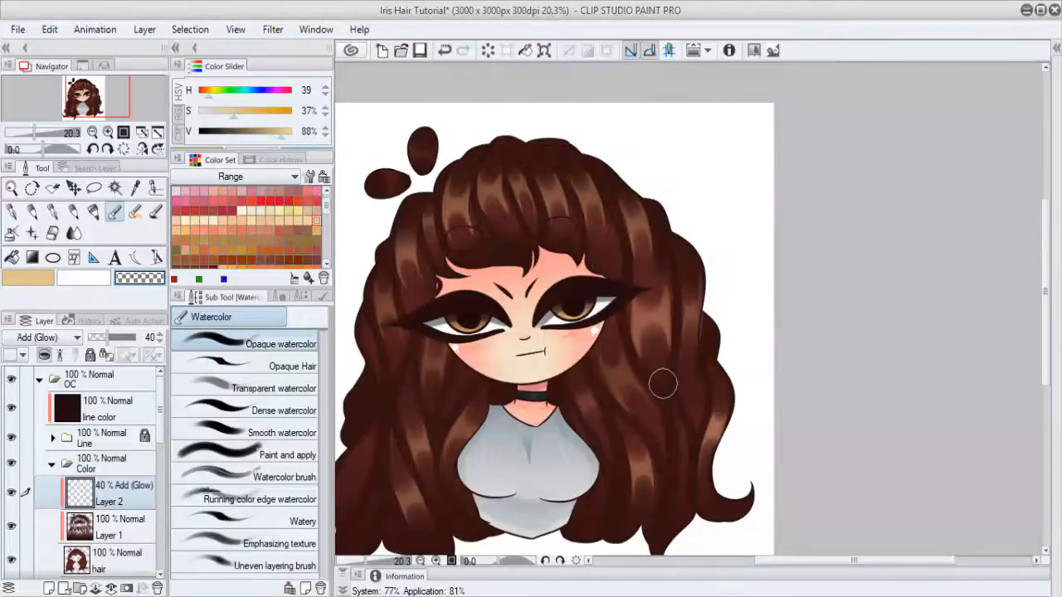
# Step: Compare the whole hair with and without the 40% Add (Glow) highlight layer by toggling its visibility
pyautogui.scroll(-1, 663, 383)
pyautogui.moveTo(573, 398)
pyautogui.mouseDown()
pyautogui.moveTo(594, 353)
pyautogui.moveTo(578, 379)
pyautogui.moveTo(598, 426)
pyautogui.moveTo(563, 400)
pyautogui.mouseUp()
pyautogui.scroll(-2, 579, 380)
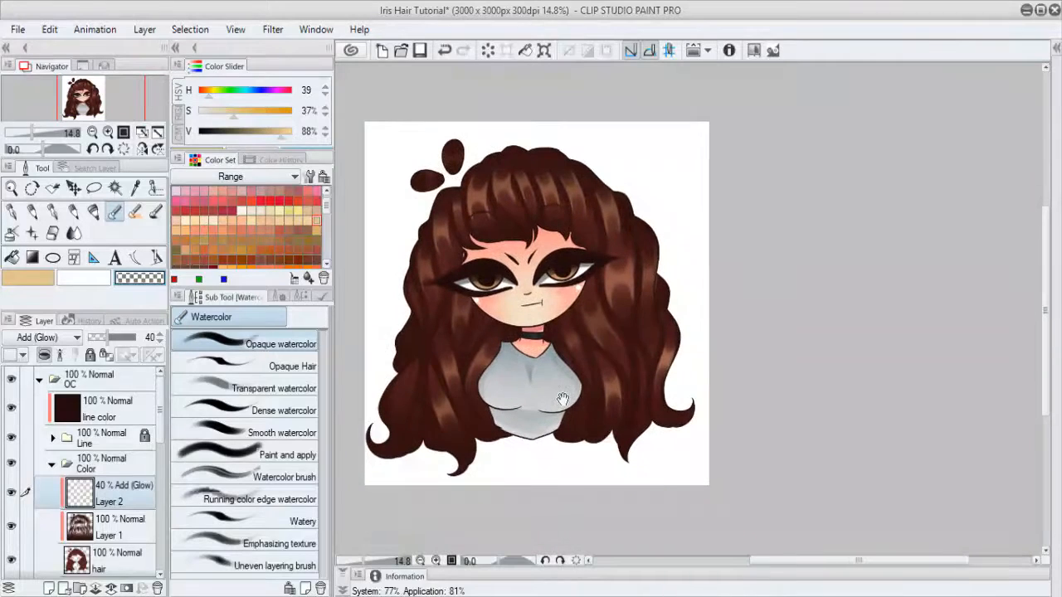
pyautogui.scroll(1, 558, 397)
pyautogui.scroll(-1, 531, 379)
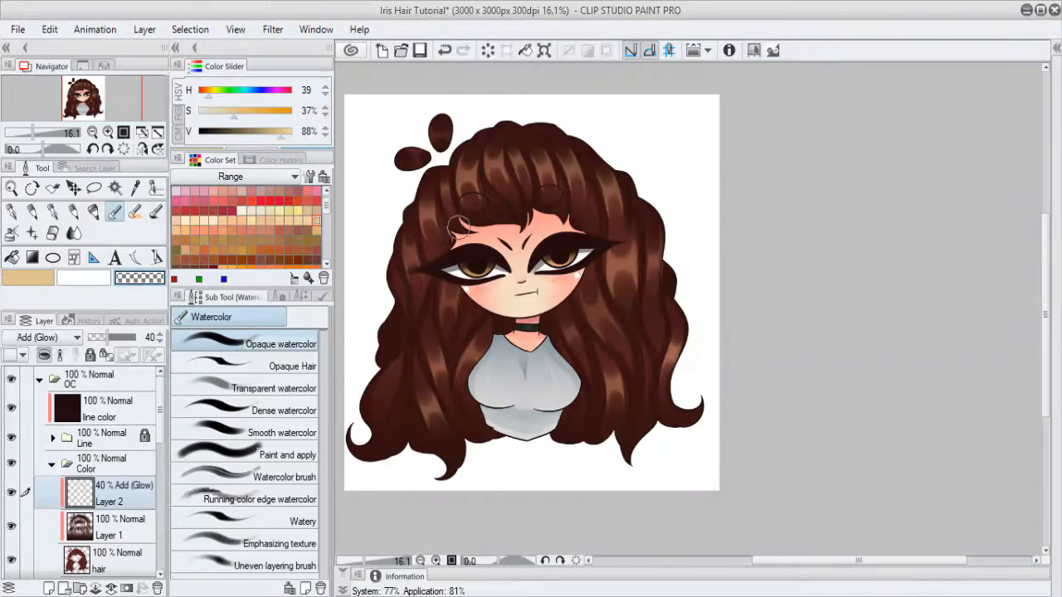
pyautogui.click(11, 497)
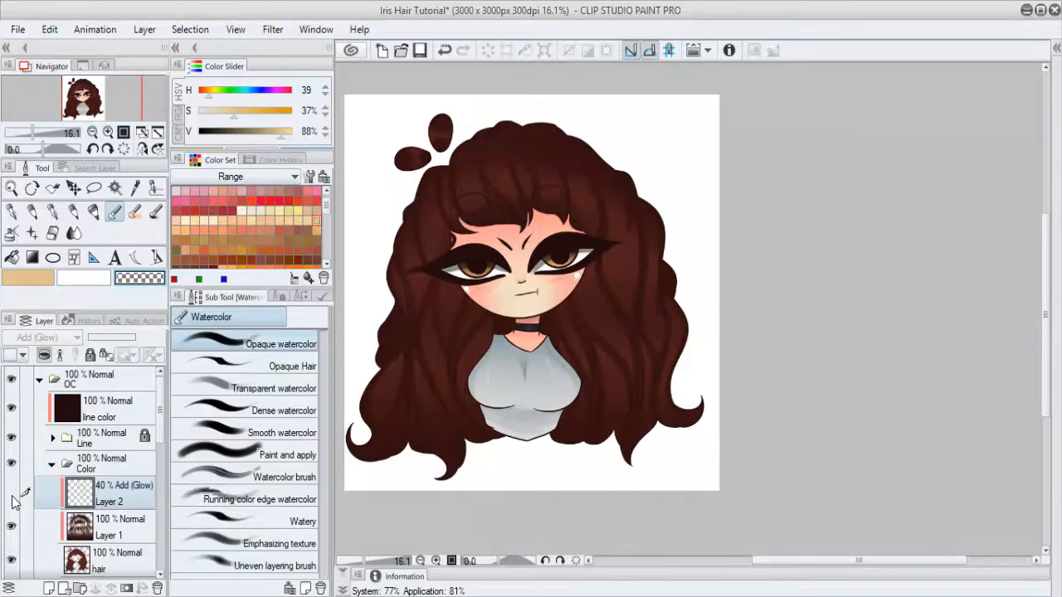
pyautogui.click(12, 496)
pyautogui.click(11, 497)
pyautogui.click(12, 497)
pyautogui.click(11, 497)
pyautogui.click(12, 497)
pyautogui.click(11, 496)
pyautogui.click(11, 496)
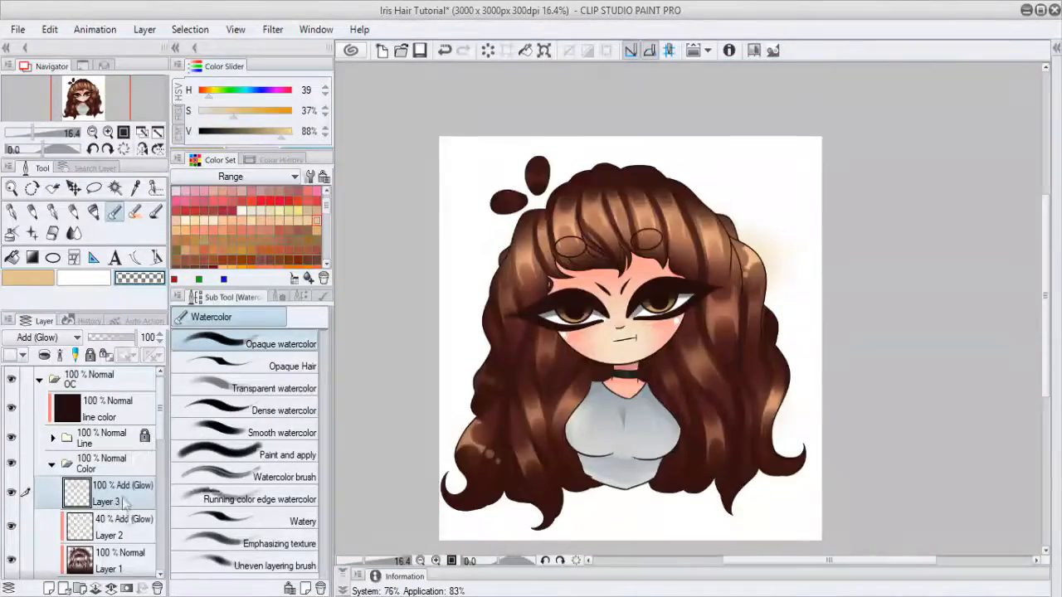
# Step: Lower the opacity of the new Add (Glow) layer, Layer 3, to 65%
pyautogui.click(119, 338)
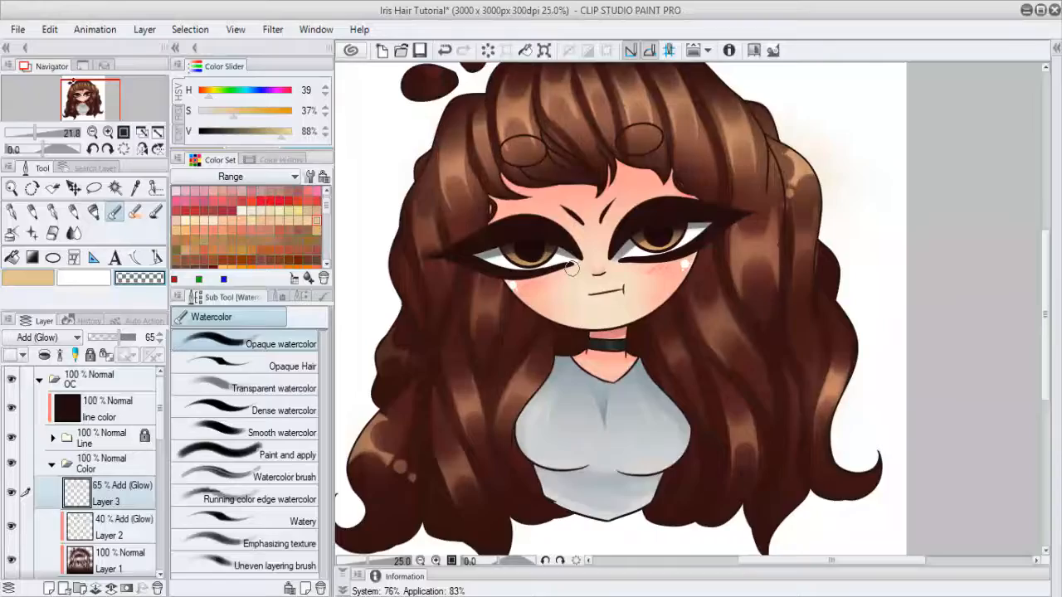
pyautogui.scroll(-1, 570, 268)
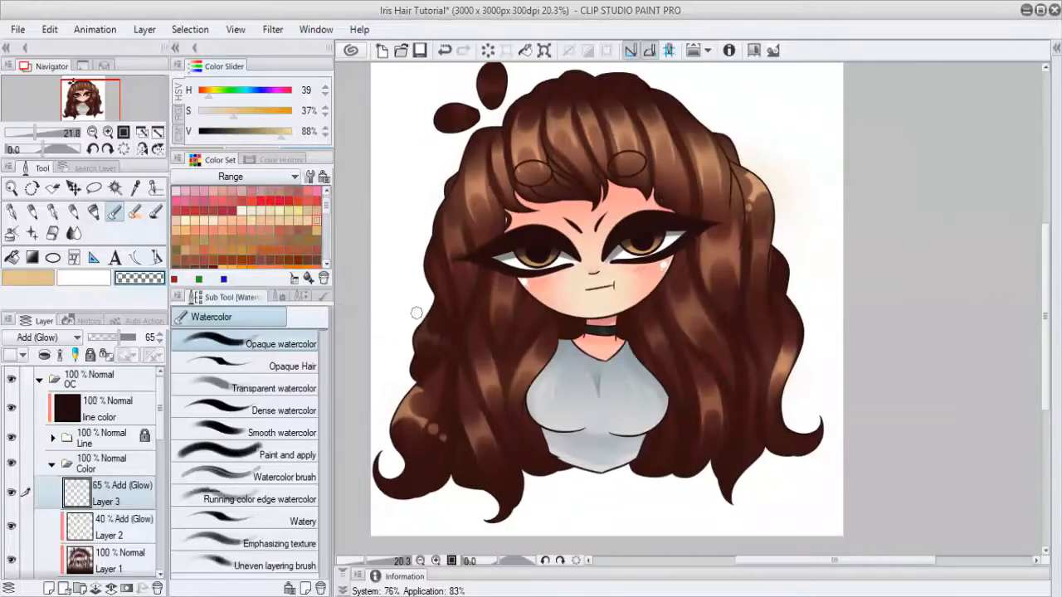
pyautogui.scroll(2, 550, 335)
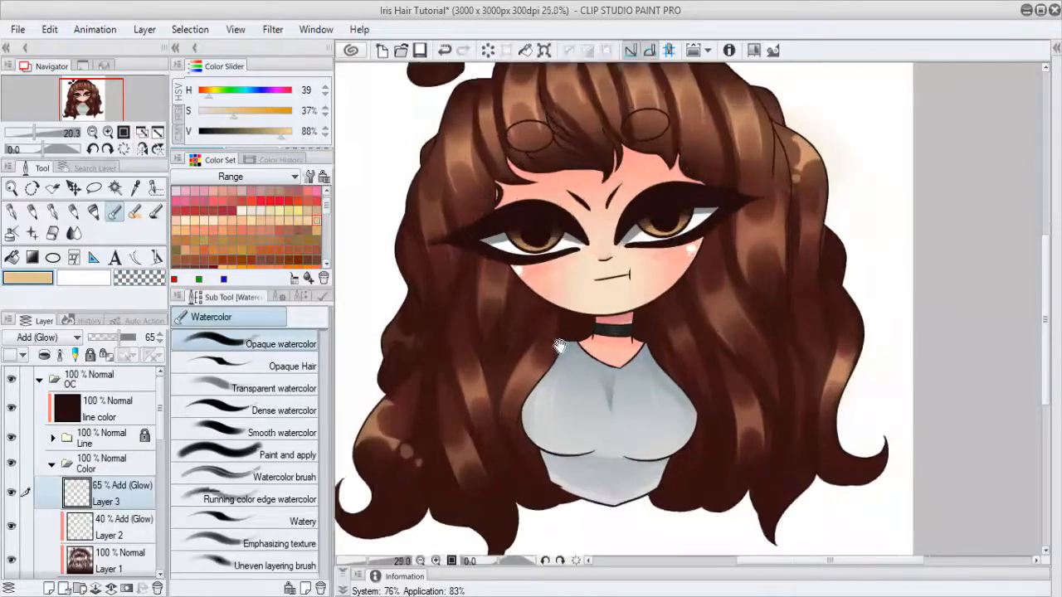
pyautogui.scroll(-2, 437, 301)
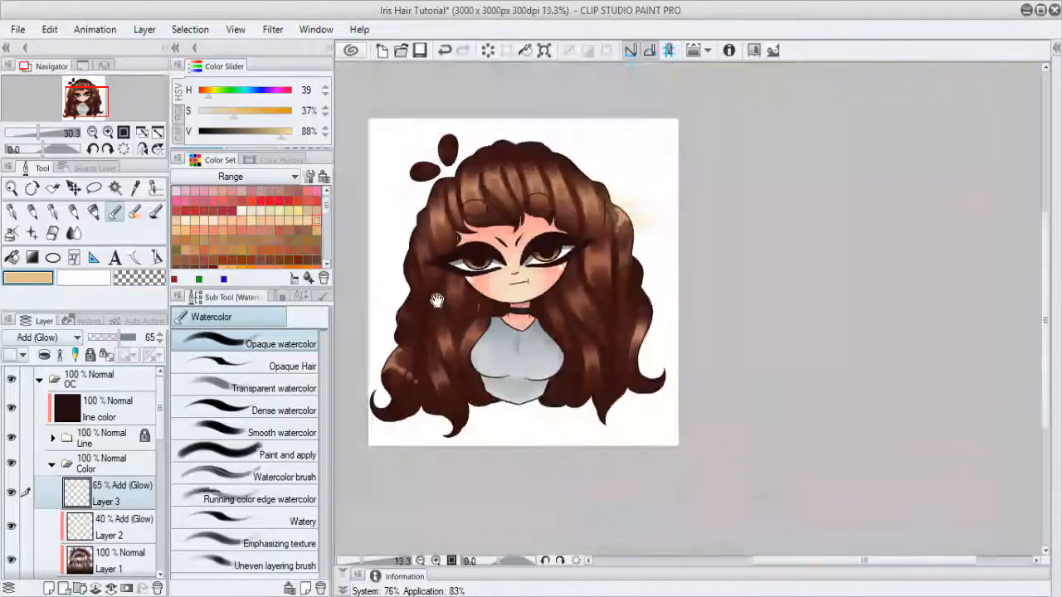
pyautogui.scroll(1, 437, 302)
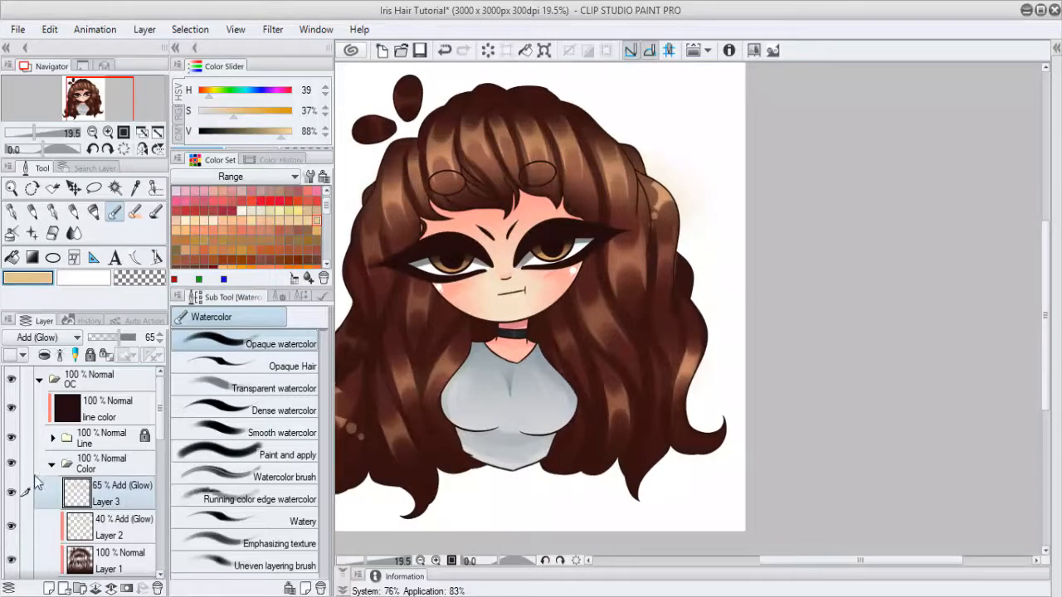
# Step: Toggle the visibility of Layer 3 to compare the hair with and without its glow
pyautogui.click(11, 495)
pyautogui.click(11, 495)
pyautogui.click(11, 496)
pyautogui.click(11, 495)
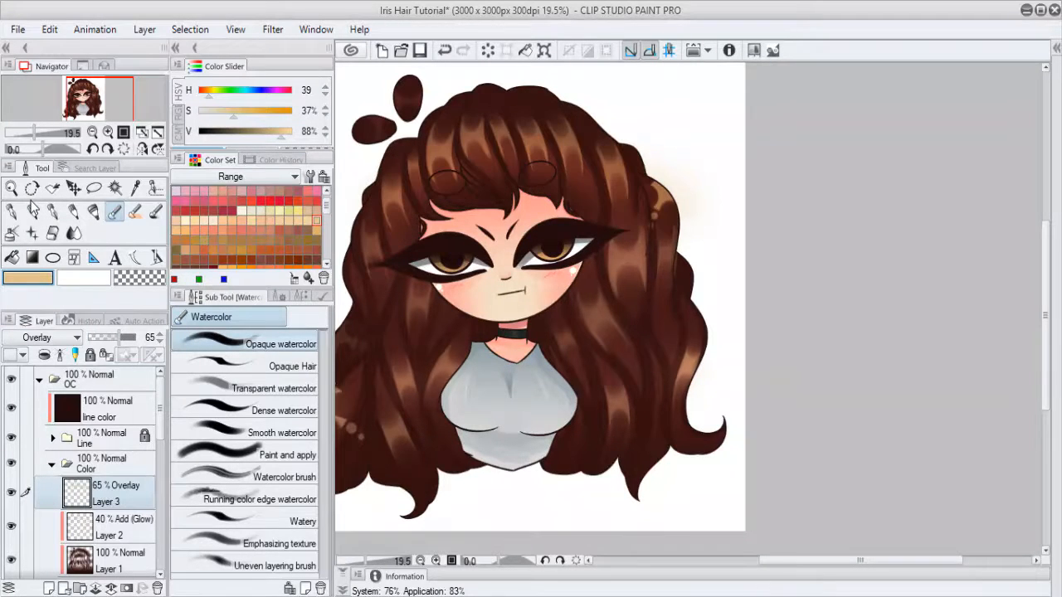
pyautogui.click(11, 495)
pyautogui.click(11, 496)
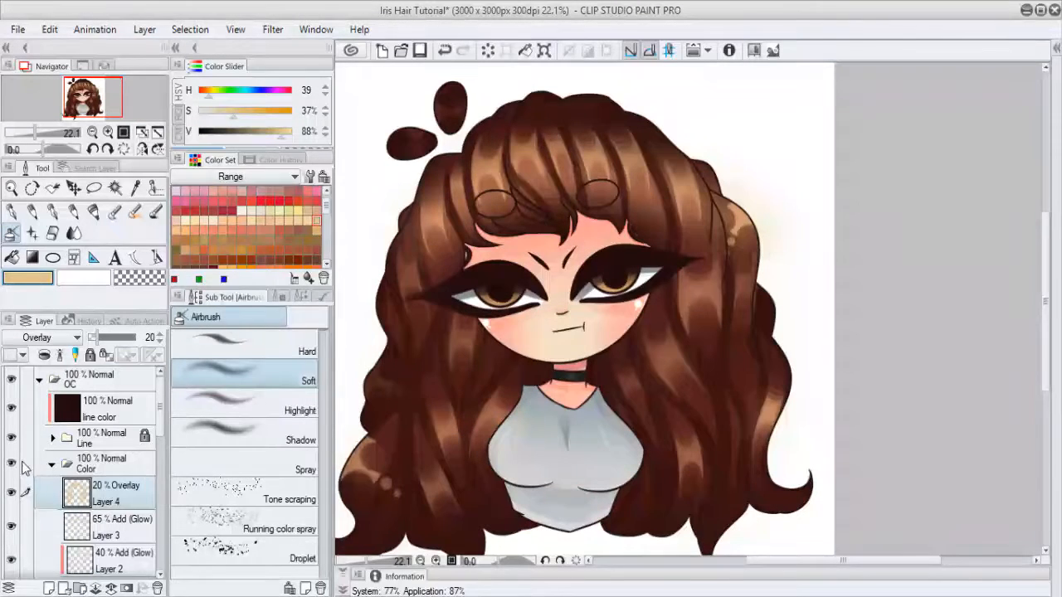
# Step: Collapse the Color folder and add a layer named strands directly above it
pyautogui.click(39, 383)
pyautogui.click(39, 383)
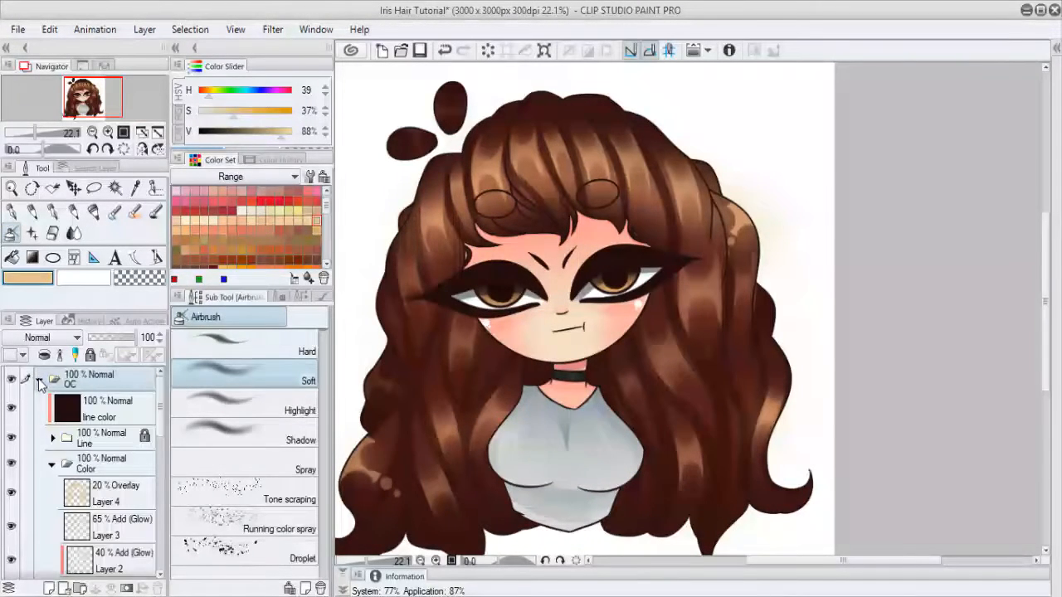
pyautogui.click(52, 465)
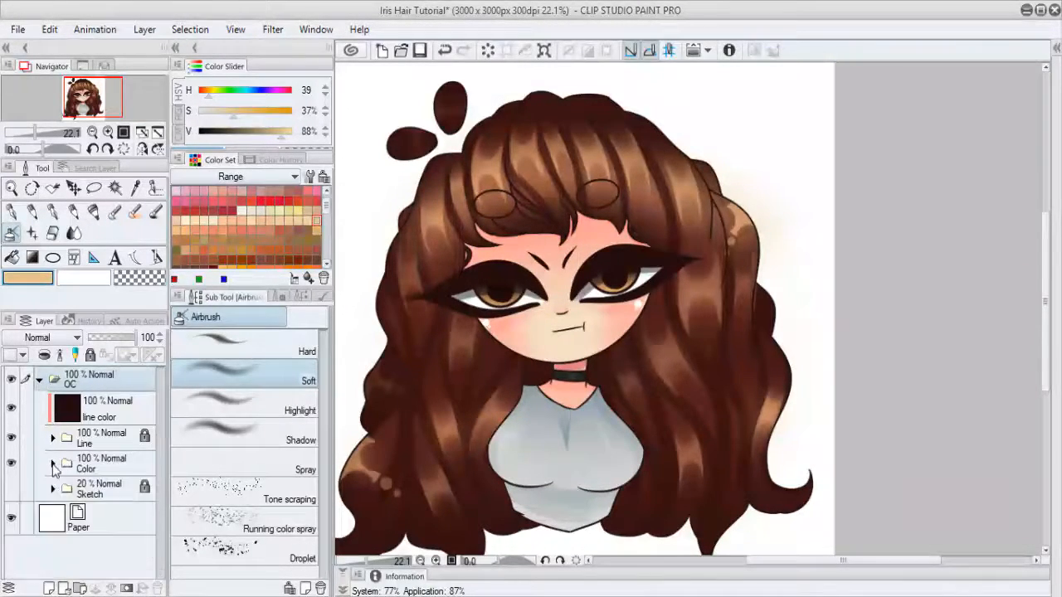
pyautogui.click(106, 470)
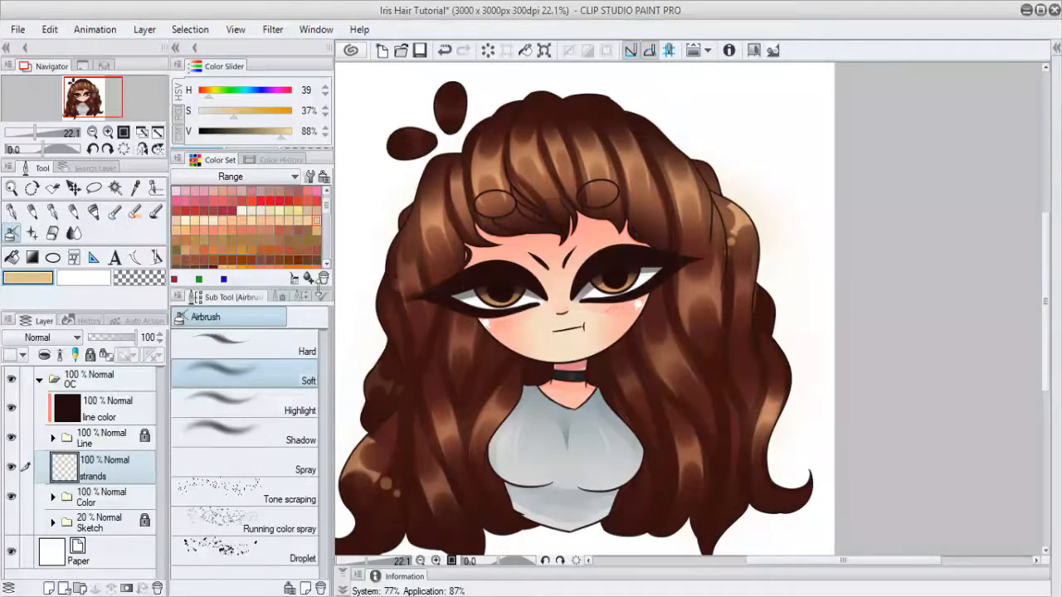
# Step: Sample dark brown as the main color and lighter brown as the sub color from the left hair, and switch to Opaque watercolor
pyautogui.scroll(1, 474, 332)
pyautogui.moveTo(406, 284); pyautogui.dragTo(490, 302)
pyautogui.scroll(2, 489, 302)
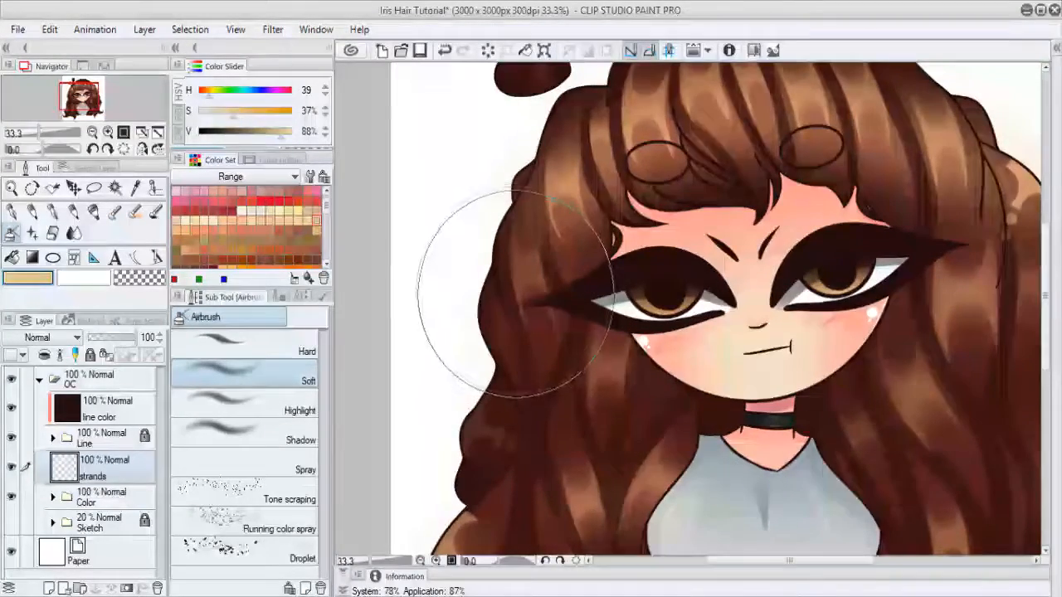
pyautogui.keyDown('alt'); pyautogui.click(516, 281); pyautogui.keyUp('alt')
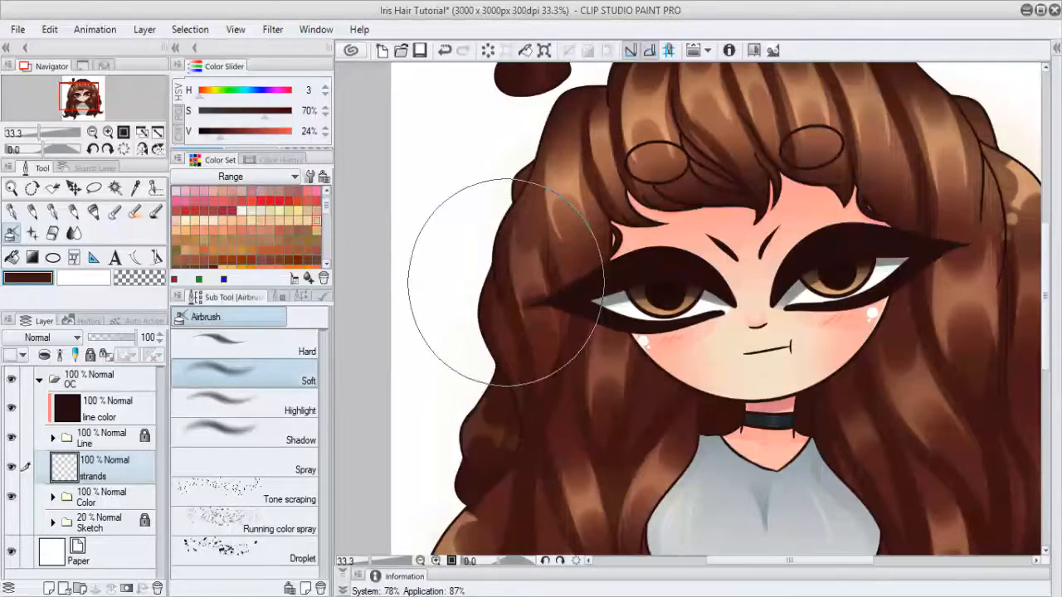
pyautogui.press('x')
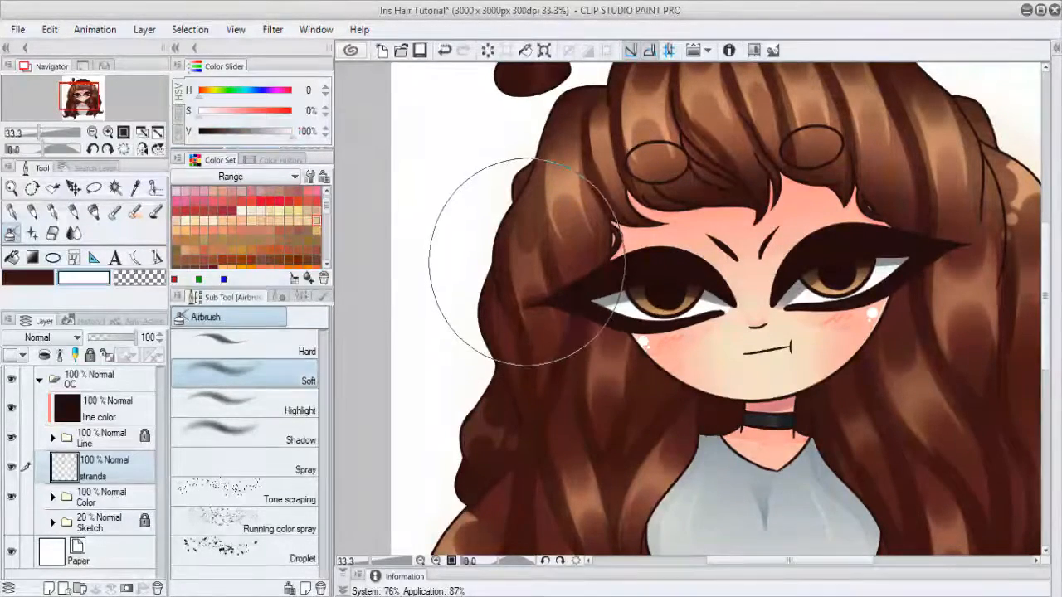
pyautogui.keyDown('alt'); pyautogui.click(544, 196); pyautogui.keyUp('alt')
pyautogui.moveTo(543, 195); pyautogui.dragTo(541, 232)
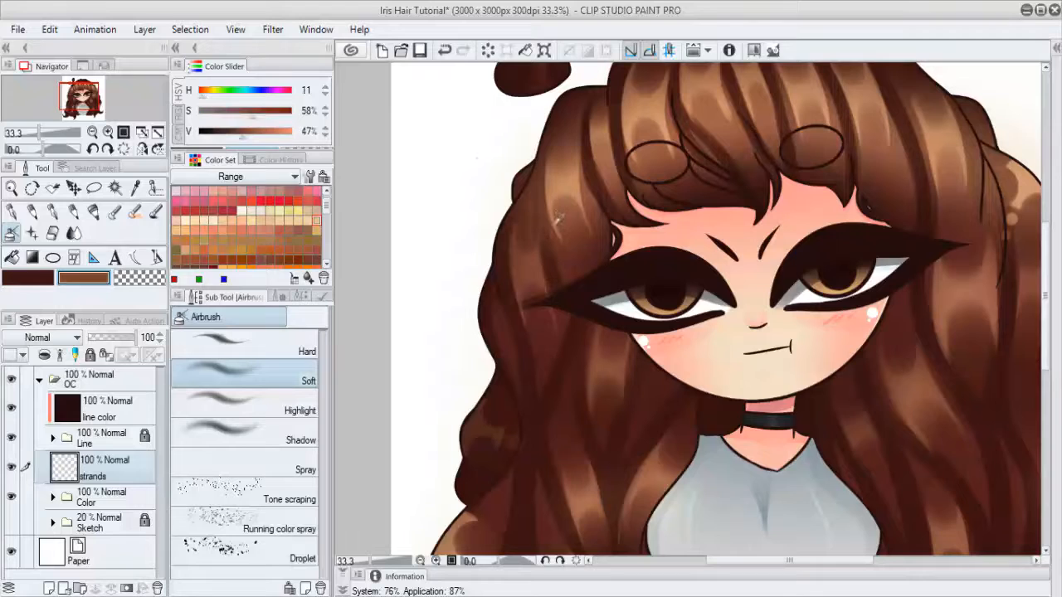
pyautogui.click(17, 282)
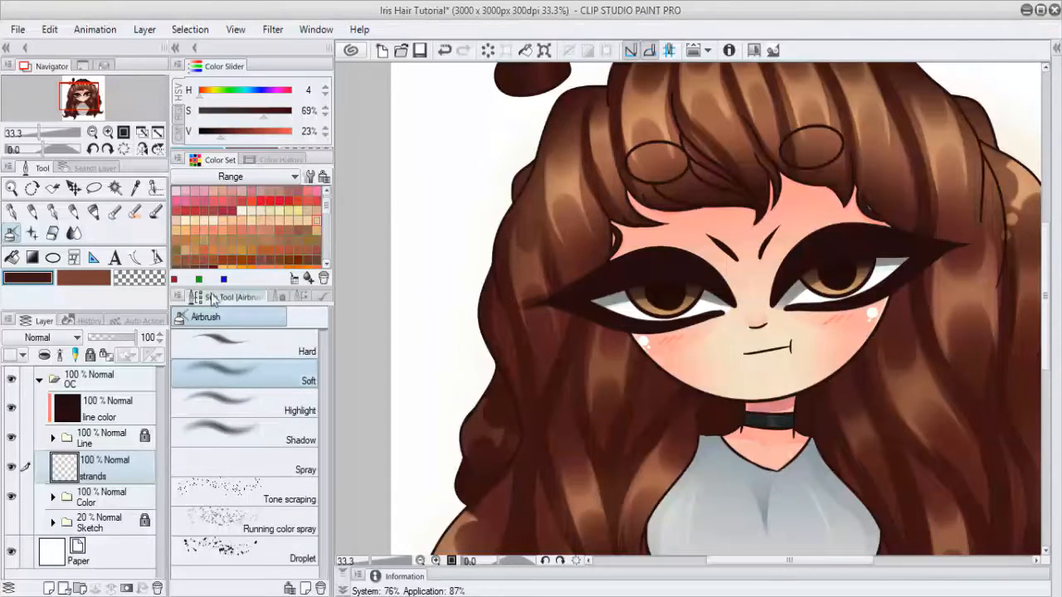
pyautogui.click(115, 214)
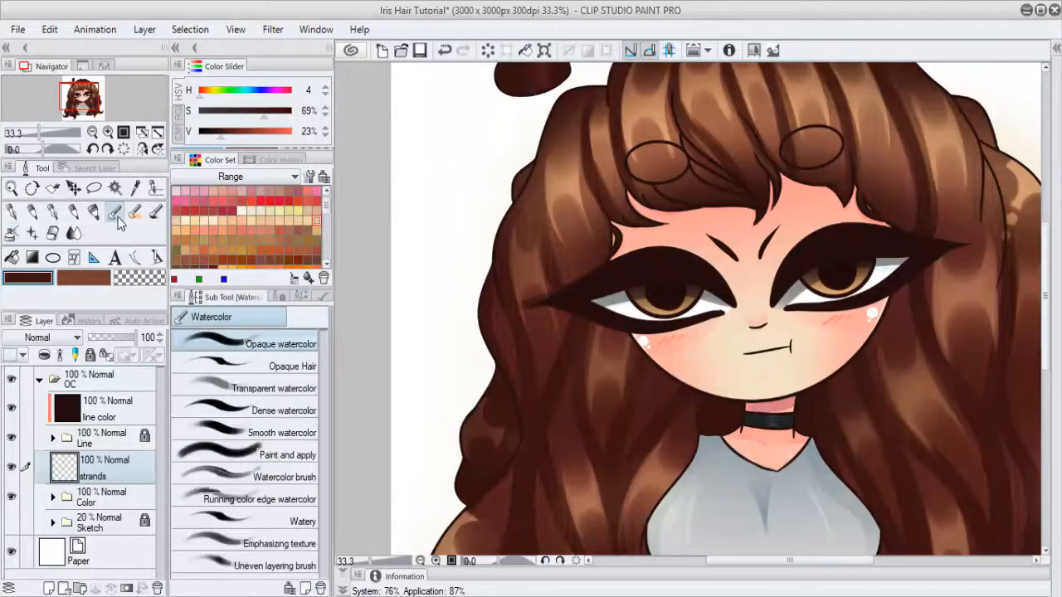
# Step: Switch to the Opaque Hair brush and paint thin loose strands curving off the hair's left edge, undoing unsatisfactory strokes
pyautogui.click(260, 367)
pyautogui.scroll(1, 491, 231)
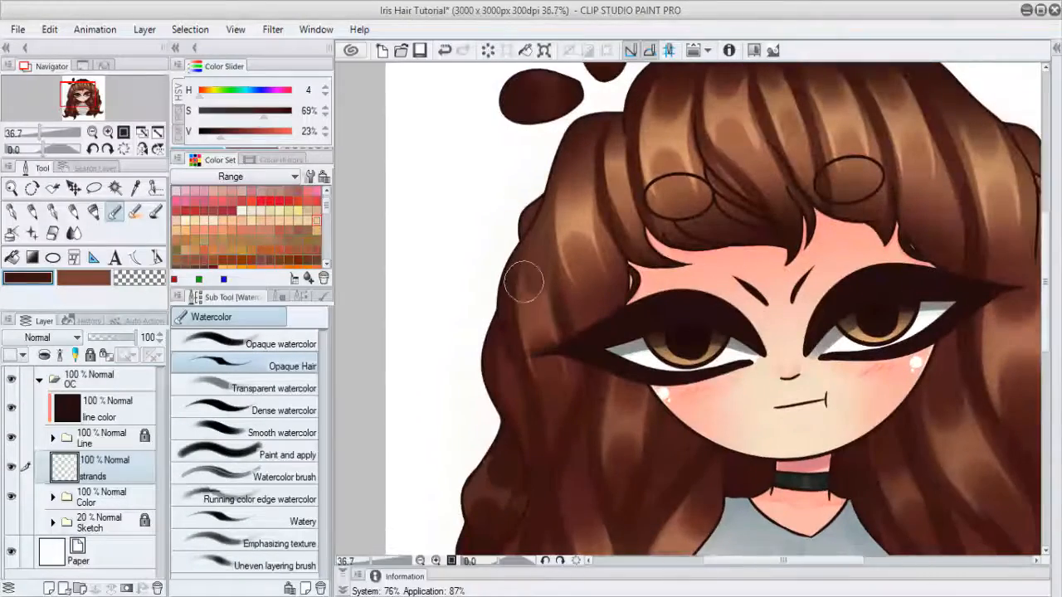
pyautogui.moveTo(479, 370)
pyautogui.mouseDown()
pyautogui.moveTo(512, 308)
pyautogui.moveTo(484, 423)
pyautogui.moveTo(528, 323)
pyautogui.mouseUp()
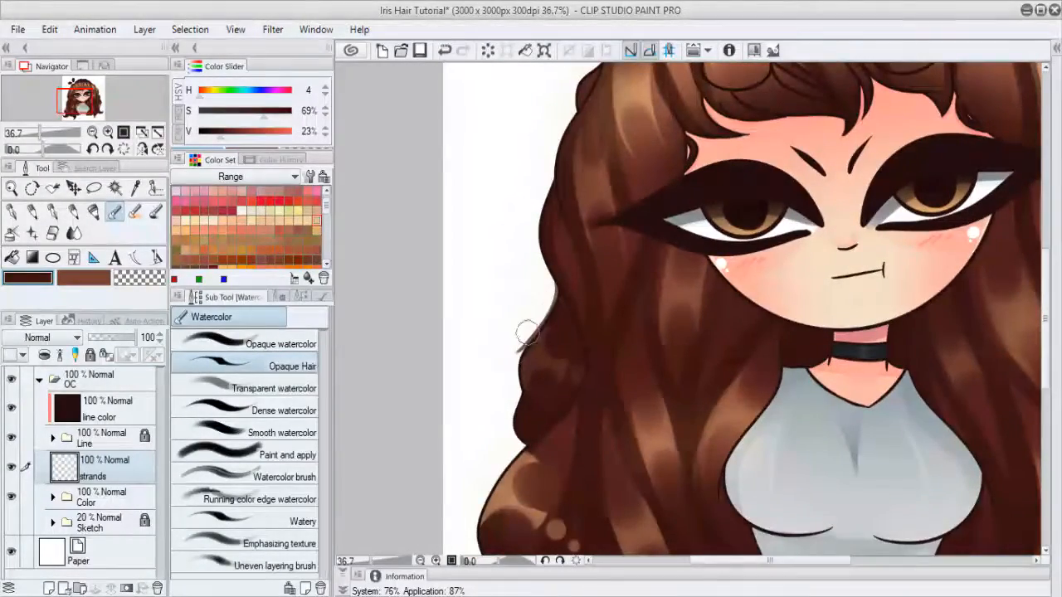
pyautogui.hotkey('ctrl', 'z')
pyautogui.moveTo(556, 288); pyautogui.dragTo(507, 383)
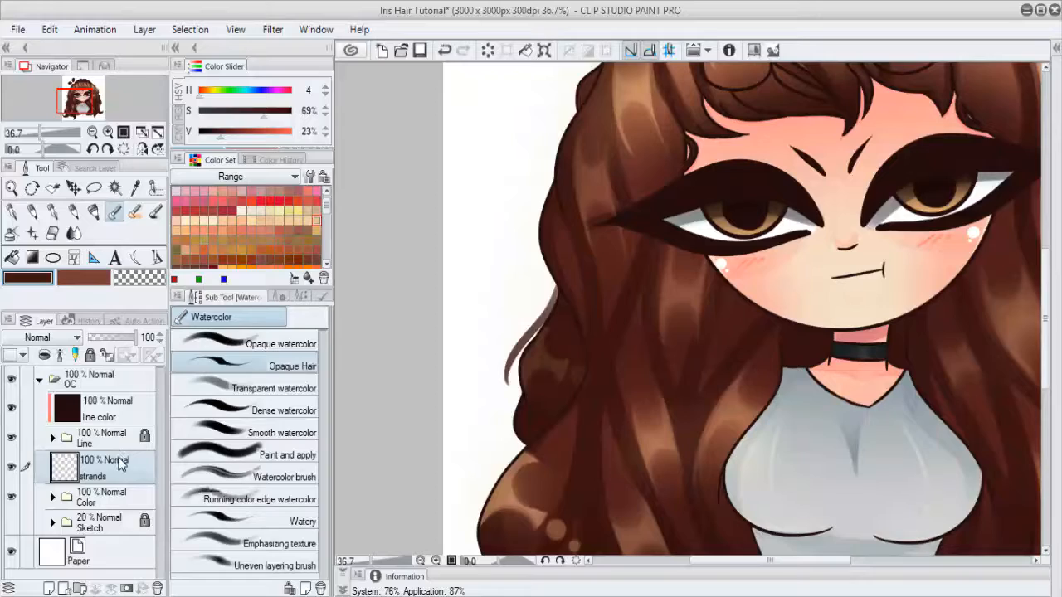
pyautogui.moveTo(583, 247); pyautogui.dragTo(484, 378)
pyautogui.hotkey('ctrl', 'z')
pyautogui.moveTo(503, 323); pyautogui.dragTo(487, 372)
pyautogui.hotkey('ctrl', 'z')
pyautogui.moveTo(514, 338); pyautogui.dragTo(494, 370)
# Step: Paint curved loose strands framing the face, along the fringe, cheeks and jawline
pyautogui.moveTo(692, 250); pyautogui.dragTo(596, 270)
pyautogui.moveTo(579, 186); pyautogui.dragTo(639, 208)
pyautogui.moveTo(749, 162)
pyautogui.mouseDown()
pyautogui.moveTo(726, 205)
pyautogui.moveTo(805, 214)
pyautogui.moveTo(726, 241)
pyautogui.mouseUp()
pyautogui.moveTo(475, 234); pyautogui.dragTo(473, 268)
pyautogui.moveTo(496, 330); pyautogui.dragTo(581, 412)
pyautogui.hotkey('ctrl', 'z')
pyautogui.moveTo(497, 357); pyautogui.dragTo(582, 401)
pyautogui.moveTo(792, 357); pyautogui.dragTo(780, 342)
# Step: Paint loose strands along the upper left edge of the hair, near the two detached dark brown ovals
pyautogui.moveTo(751, 306)
pyautogui.mouseDown()
pyautogui.moveTo(721, 381)
pyautogui.moveTo(693, 376)
pyautogui.moveTo(814, 497)
pyautogui.mouseUp()
pyautogui.moveTo(516, 257); pyautogui.dragTo(547, 219)
pyautogui.moveTo(465, 282)
pyautogui.mouseDown()
pyautogui.moveTo(516, 259)
pyautogui.moveTo(529, 217)
pyautogui.mouseUp()
pyautogui.moveTo(464, 324)
pyautogui.mouseDown()
pyautogui.moveTo(531, 231)
pyautogui.moveTo(509, 247)
pyautogui.mouseUp()
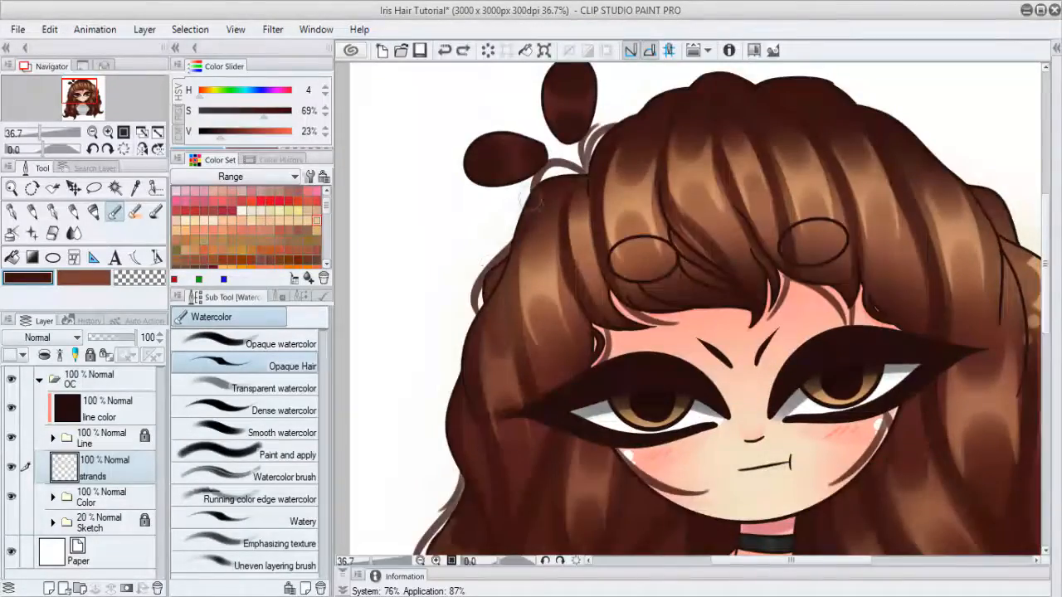
# Step: Paint loose strands around the lower left curls, along the bottom hair tips and beside the shirt
pyautogui.moveTo(531, 506); pyautogui.dragTo(616, 179)
pyautogui.moveTo(511, 316); pyautogui.dragTo(466, 333)
pyautogui.moveTo(581, 464); pyautogui.dragTo(560, 335)
pyautogui.moveTo(557, 353)
pyautogui.mouseDown()
pyautogui.moveTo(624, 388)
pyautogui.moveTo(402, 361)
pyautogui.mouseUp()
pyautogui.moveTo(594, 317); pyautogui.dragTo(524, 362)
pyautogui.moveTo(572, 249); pyautogui.dragTo(502, 396)
pyautogui.moveTo(507, 249); pyautogui.dragTo(473, 332)
pyautogui.moveTo(629, 252)
pyautogui.mouseDown()
pyautogui.moveTo(687, 322)
pyautogui.moveTo(677, 315)
pyautogui.mouseUp()
pyautogui.moveTo(705, 315)
pyautogui.mouseDown()
pyautogui.moveTo(693, 263)
pyautogui.moveTo(548, 225)
pyautogui.mouseUp()
pyautogui.moveTo(624, 376)
pyautogui.mouseDown()
pyautogui.moveTo(577, 407)
pyautogui.moveTo(594, 417)
pyautogui.mouseUp()
pyautogui.moveTo(722, 355); pyautogui.dragTo(734, 401)
pyautogui.moveTo(726, 356)
pyautogui.mouseDown()
pyautogui.moveTo(755, 389)
pyautogui.moveTo(708, 474)
pyautogui.mouseUp()
# Step: Paint loose strands along the outer edge of the right-hand hair, undoing and redrawing unsatisfactory strokes
pyautogui.moveTo(758, 260); pyautogui.dragTo(749, 431)
pyautogui.hotkey('ctrl', 'z')
pyautogui.moveTo(751, 279); pyautogui.dragTo(751, 400)
pyautogui.hotkey('ctrl', 'z')
pyautogui.moveTo(733, 160)
pyautogui.mouseDown()
pyautogui.moveTo(718, 289)
pyautogui.moveTo(738, 374)
pyautogui.mouseUp()
pyautogui.moveTo(698, 162); pyautogui.dragTo(716, 312)
pyautogui.hotkey('ctrl', 'z')
pyautogui.moveTo(704, 242); pyautogui.dragTo(715, 309)
pyautogui.moveTo(719, 214); pyautogui.dragTo(745, 379)
pyautogui.moveTo(649, 235); pyautogui.dragTo(668, 287)
pyautogui.hotkey('ctrl', 'z')
pyautogui.hotkey('ctrl', 'z')
pyautogui.moveTo(659, 247)
pyautogui.mouseDown()
pyautogui.moveTo(677, 299)
pyautogui.moveTo(687, 294)
pyautogui.mouseUp()
pyautogui.hotkey('ctrl', 'z')
# Step: Add short loose strands around the upper right edge and crown of the hair
pyautogui.moveTo(547, 157); pyautogui.dragTo(585, 219)
pyautogui.moveTo(582, 219)
pyautogui.mouseDown()
pyautogui.moveTo(549, 214)
pyautogui.moveTo(614, 249)
pyautogui.mouseUp()
pyautogui.moveTo(612, 249); pyautogui.dragTo(509, 227)
pyautogui.moveTo(497, 199); pyautogui.dragTo(512, 228)
pyautogui.moveTo(445, 232); pyautogui.dragTo(421, 239)
pyautogui.scroll(-2, 398, 235)
pyautogui.moveTo(473, 355); pyautogui.dragTo(580, 181)
pyautogui.scroll(-1, 673, 320)
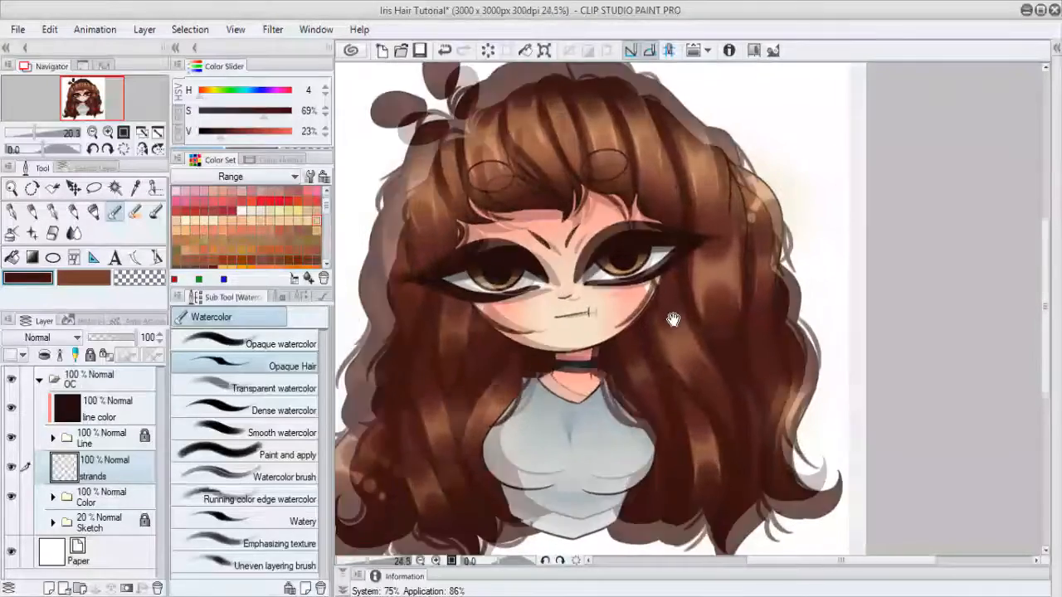
# Step: Try painting extra loose strands along the outer curls on the right side of the hair
pyautogui.scroll(1, 673, 319)
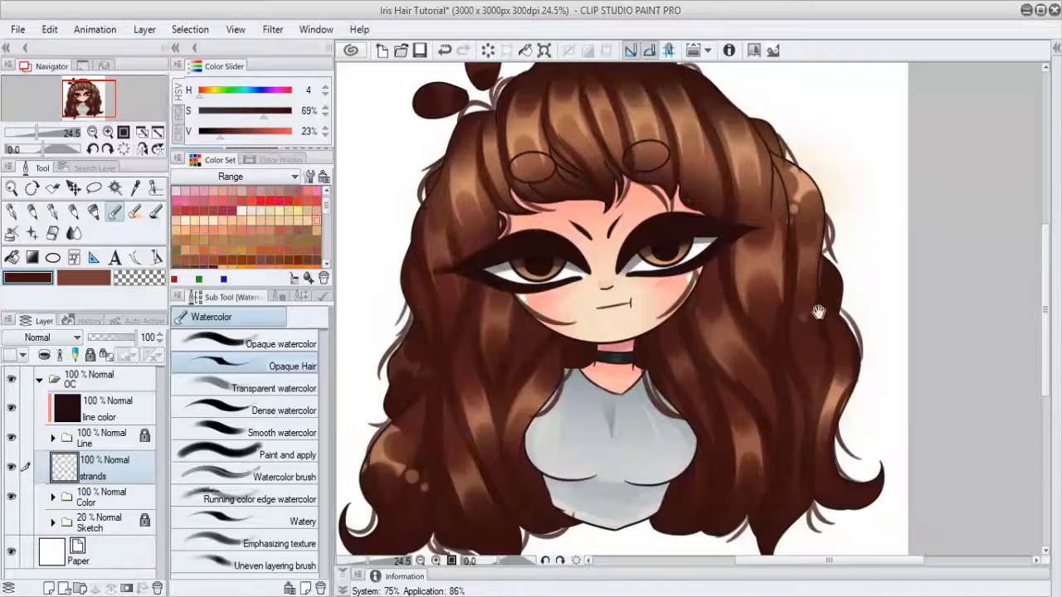
pyautogui.moveTo(818, 306); pyautogui.dragTo(736, 308)
pyautogui.moveTo(744, 254); pyautogui.dragTo(767, 317)
pyautogui.hotkey('ctrl', 'z')
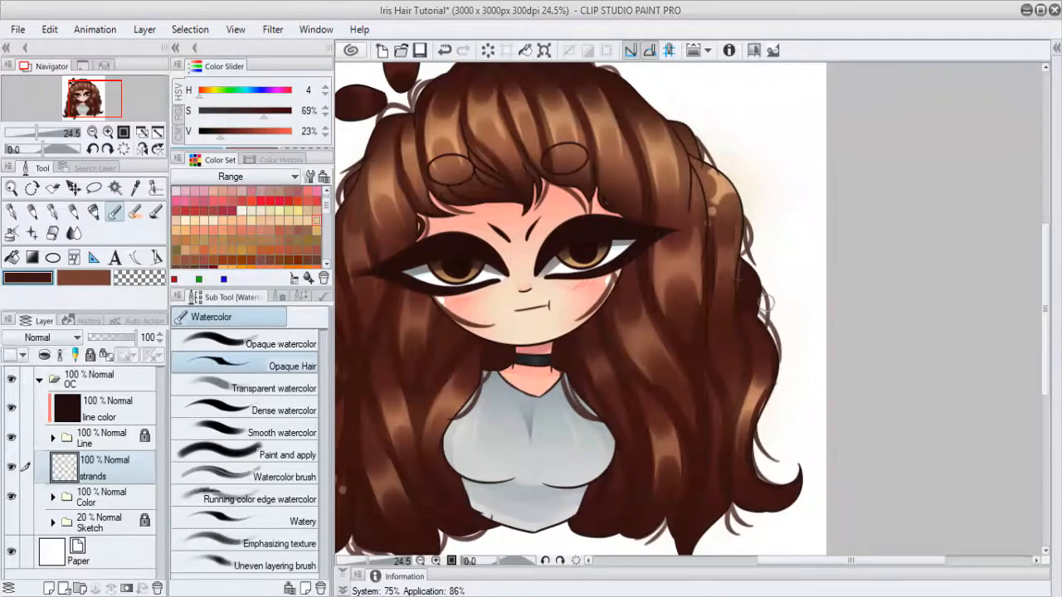
pyautogui.moveTo(766, 370); pyautogui.dragTo(780, 435)
pyautogui.hotkey('ctrl', 'z')
pyautogui.moveTo(776, 353); pyautogui.dragTo(768, 444)
pyautogui.hotkey('ctrl', 'z')
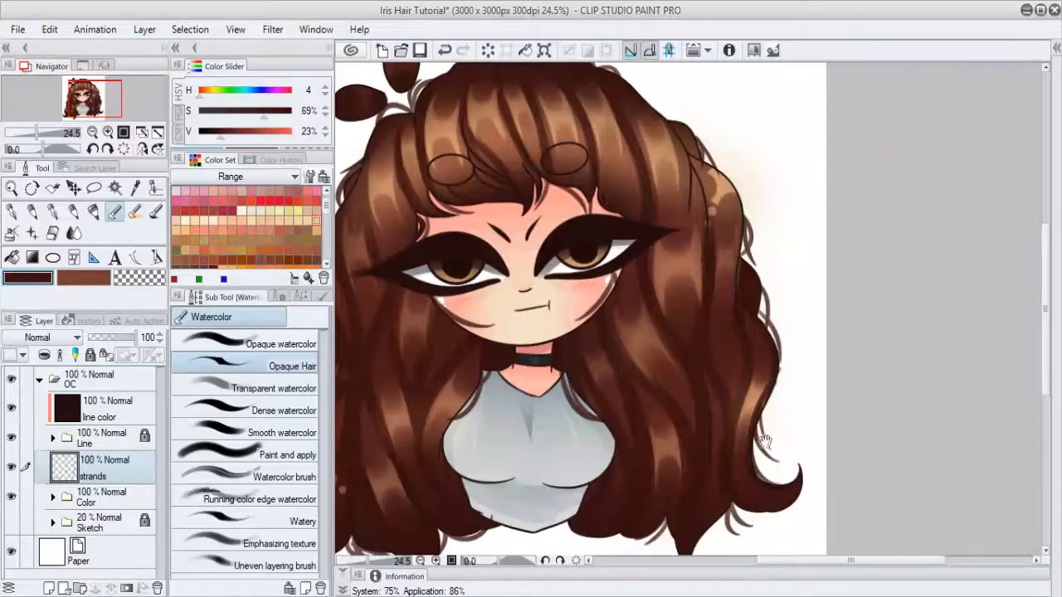
pyautogui.moveTo(700, 451)
pyautogui.mouseDown()
pyautogui.moveTo(791, 436)
pyautogui.moveTo(760, 399)
pyautogui.mouseUp()
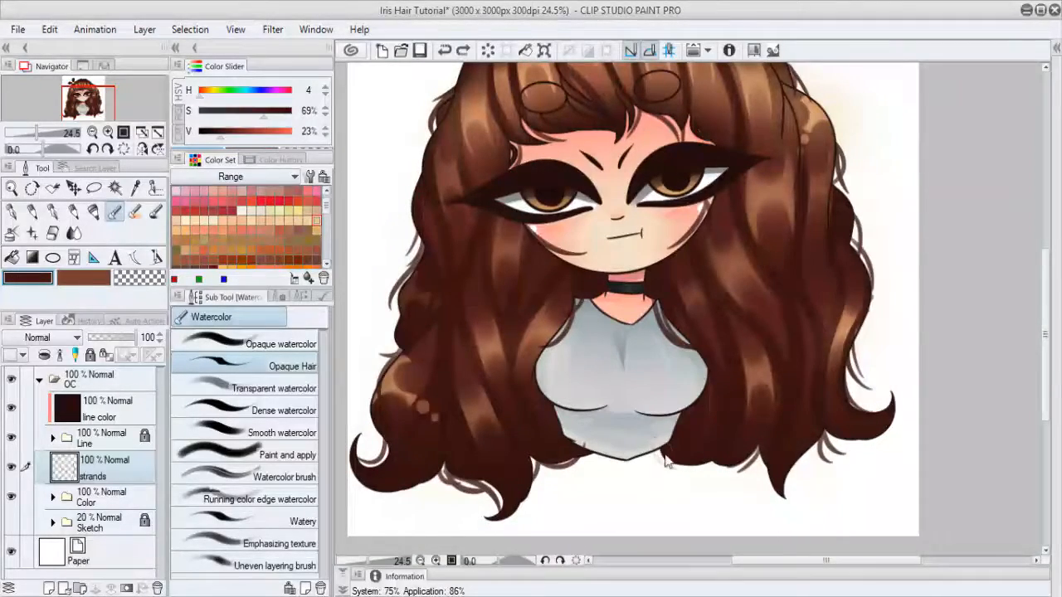
pyautogui.moveTo(672, 317); pyautogui.dragTo(628, 380)
pyautogui.scroll(-1, 604, 345)
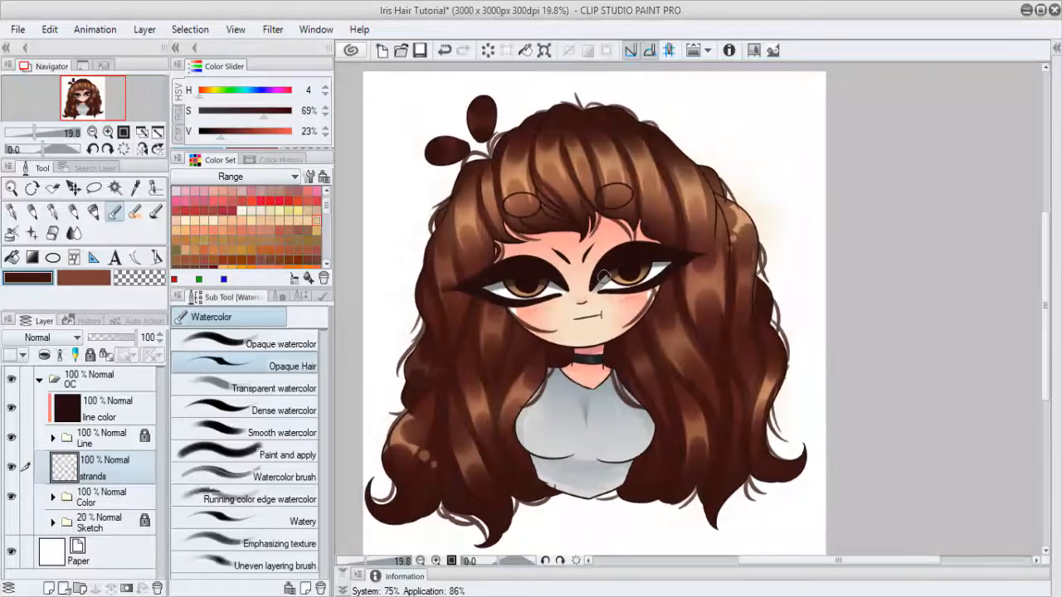